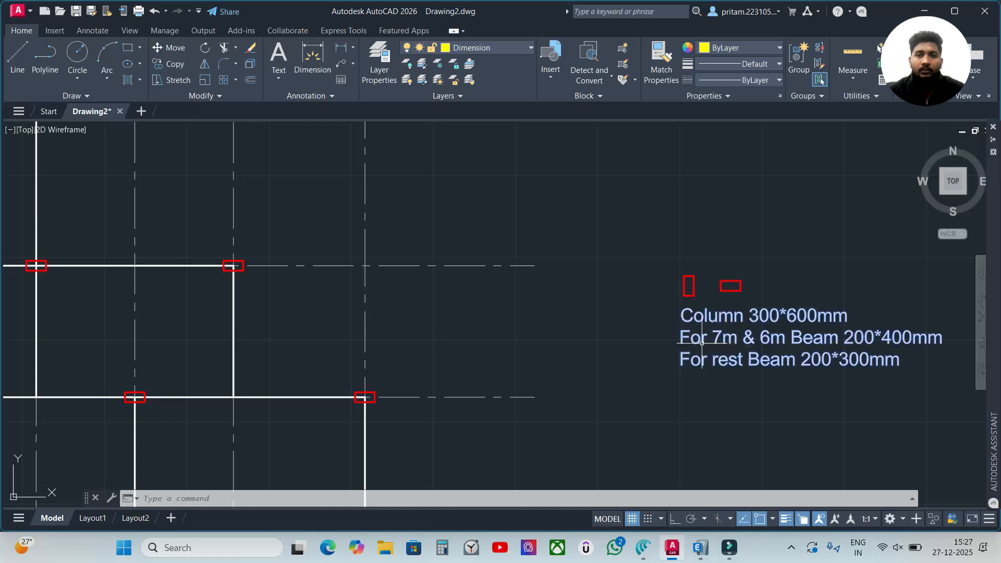
Examine the AutoCAD floor plan's grid labels, bay spacings, beam and column layout, and the column and beam size notes.
scroll(727, 346, "down", 4)
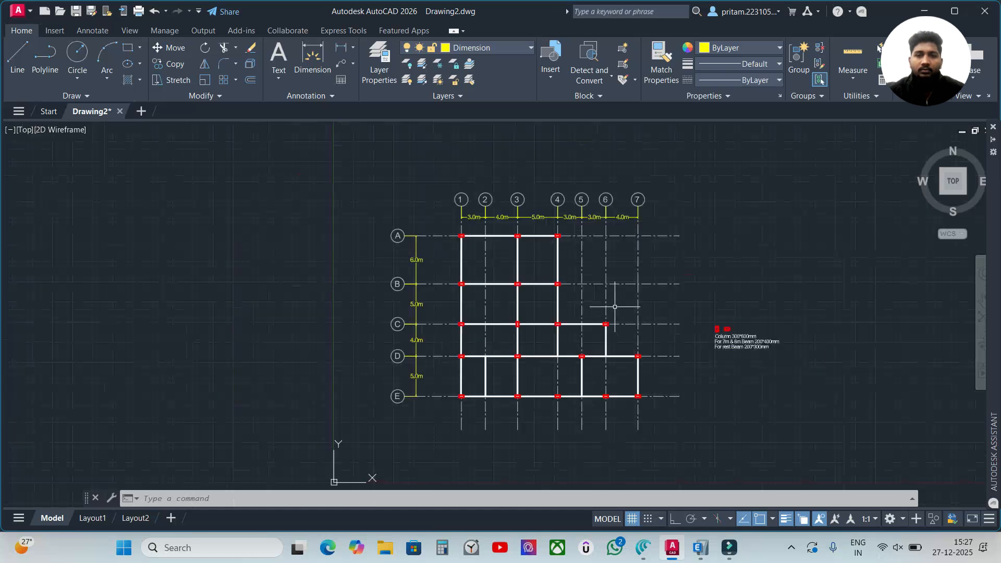
scroll(608, 296, "up", 2)
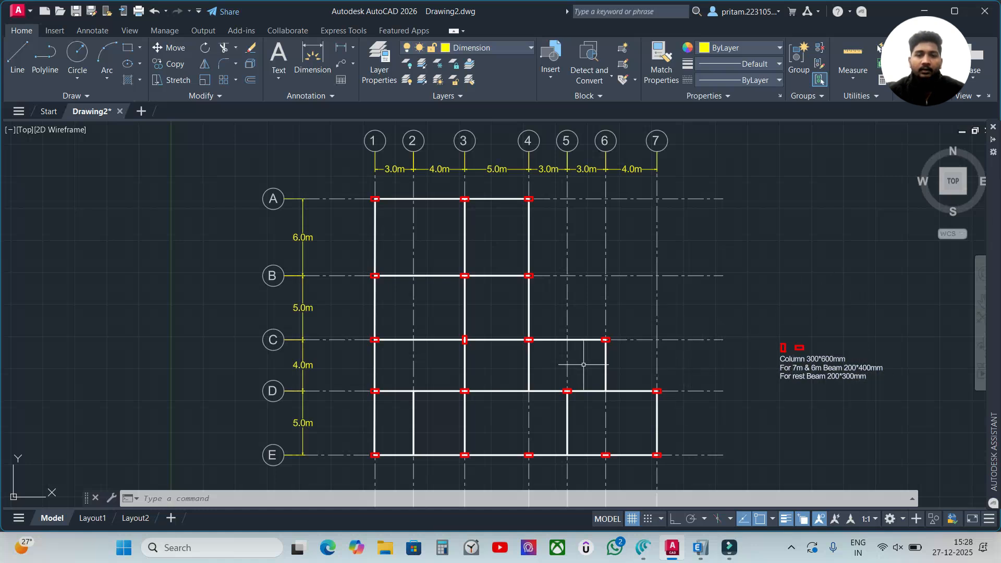
scroll(607, 323, "up", 2)
middle_click_drag(611, 310, 620, 287)
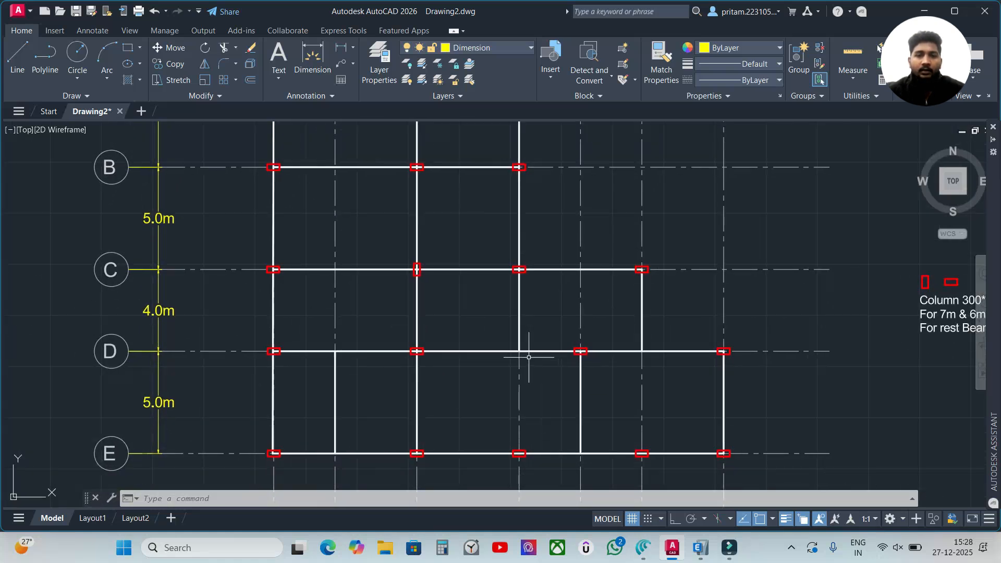
scroll(527, 351, "down", 2)
middle_click_drag(500, 363, 518, 326)
middle_click_drag(504, 360, 494, 383)
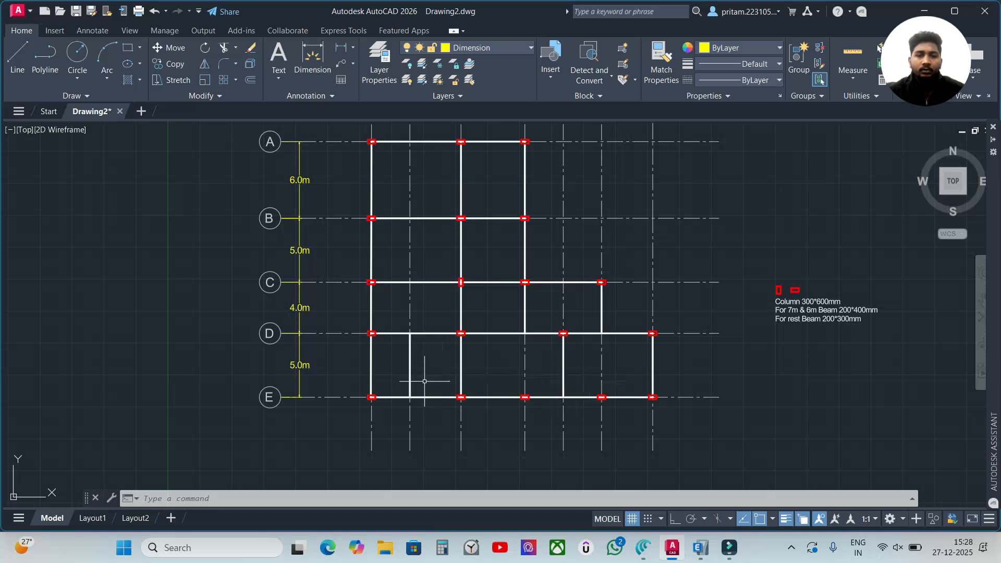
scroll(425, 380, "up", 2)
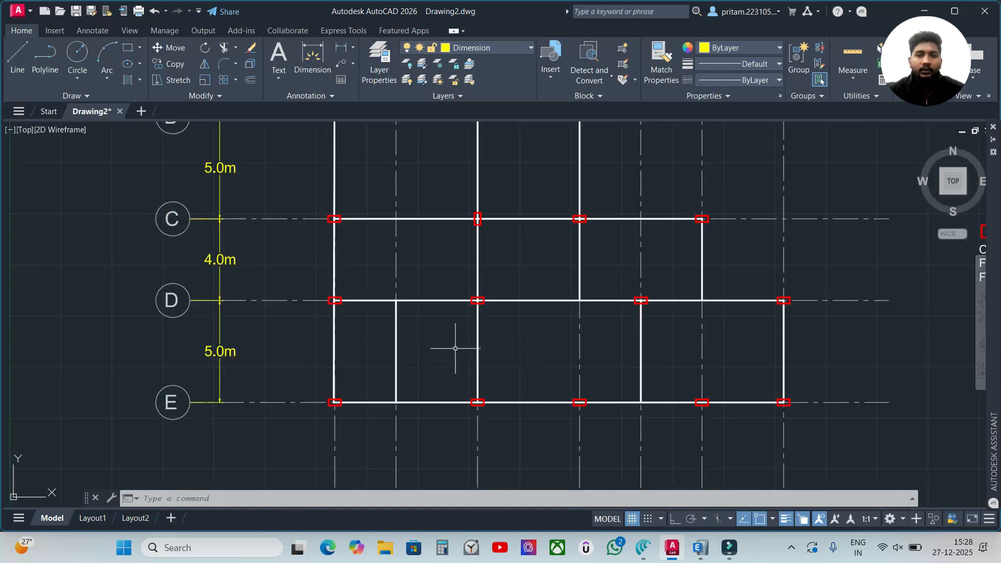
scroll(408, 358, "up", 2)
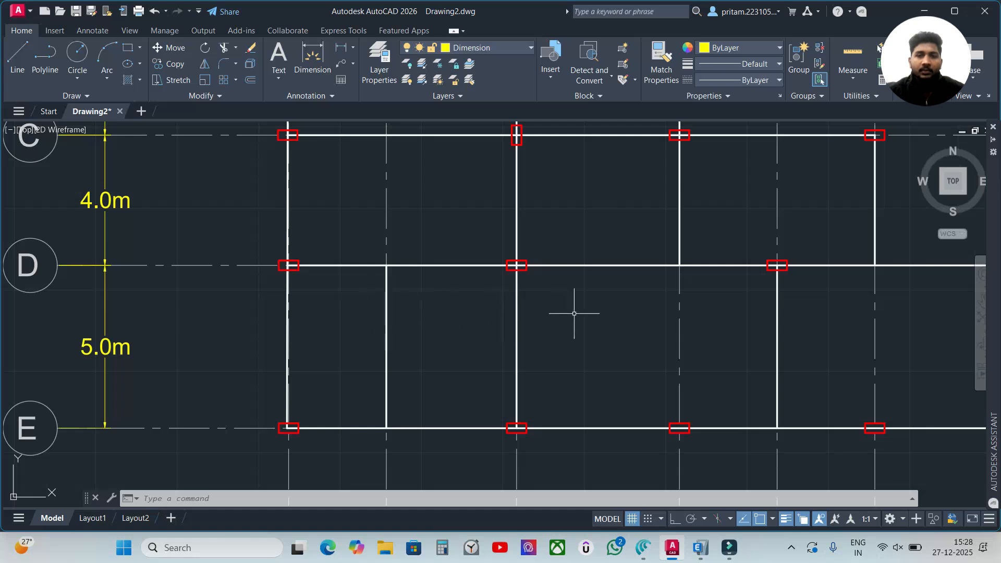
middle_click_drag(710, 232, 611, 270)
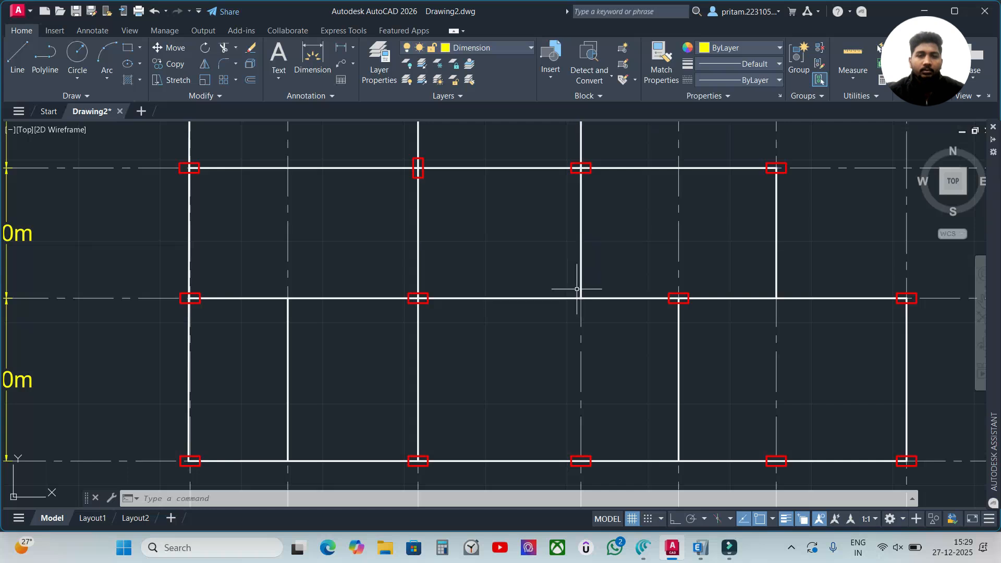
scroll(579, 286, "down", 2)
mouse_move(617, 263)
middle_mouse_down()
mouse_move(575, 311)
mouse_move(546, 326)
middle_mouse_up()
scroll(585, 306, "down", 2)
scroll(589, 292, "down", 1)
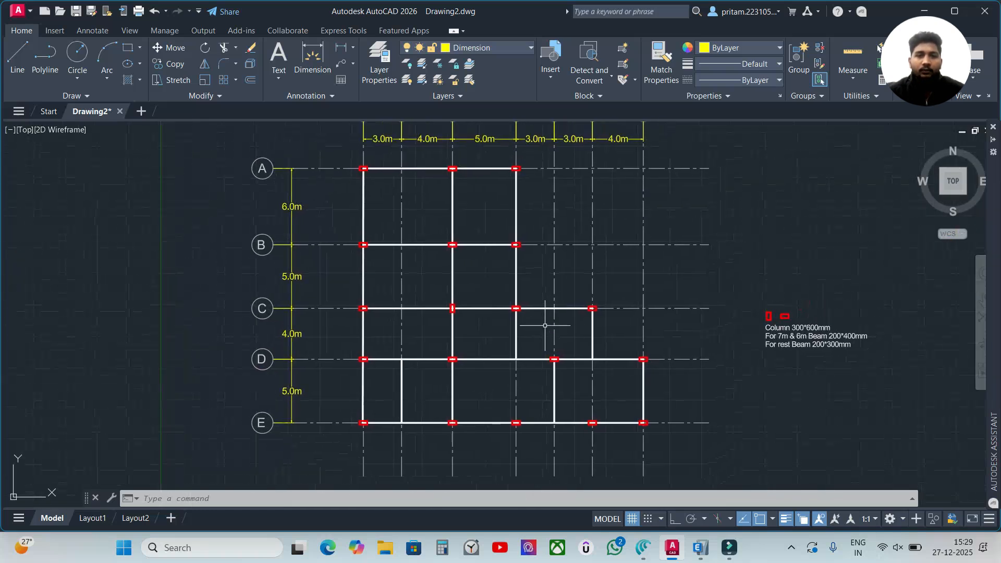
middle_click_drag(619, 254, 566, 292)
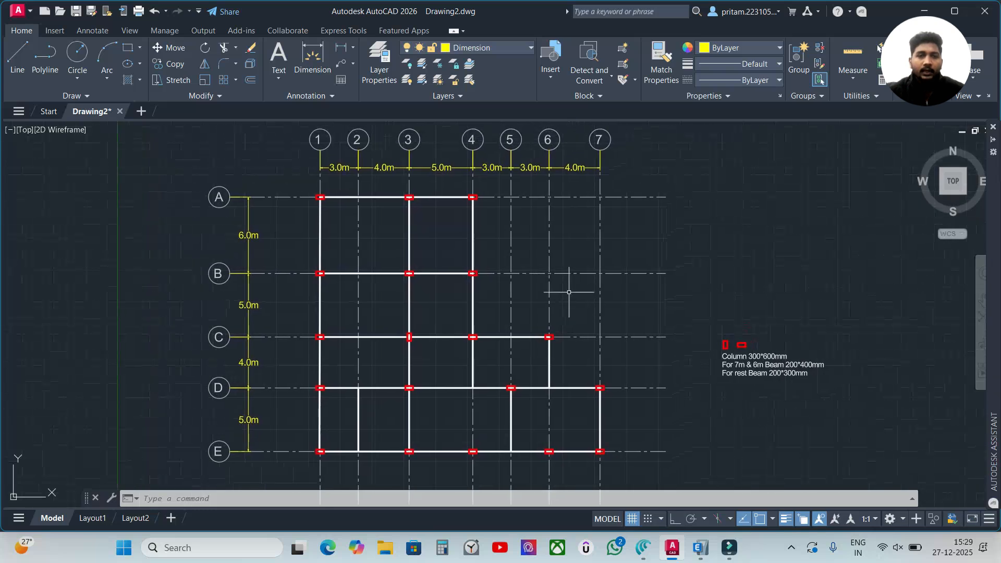
middle_click_drag(484, 386, 491, 379)
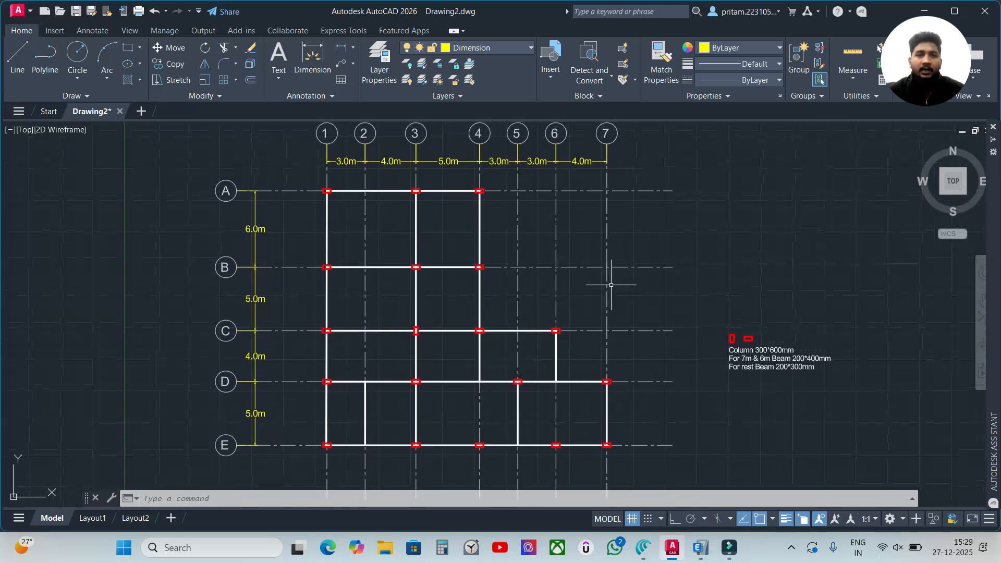
Switch to ETABS and create a new model with built-in settings: Metric SI, India, Indian steel sections, IS 800:2007 and IS 456:2000.
left_click(699, 557)
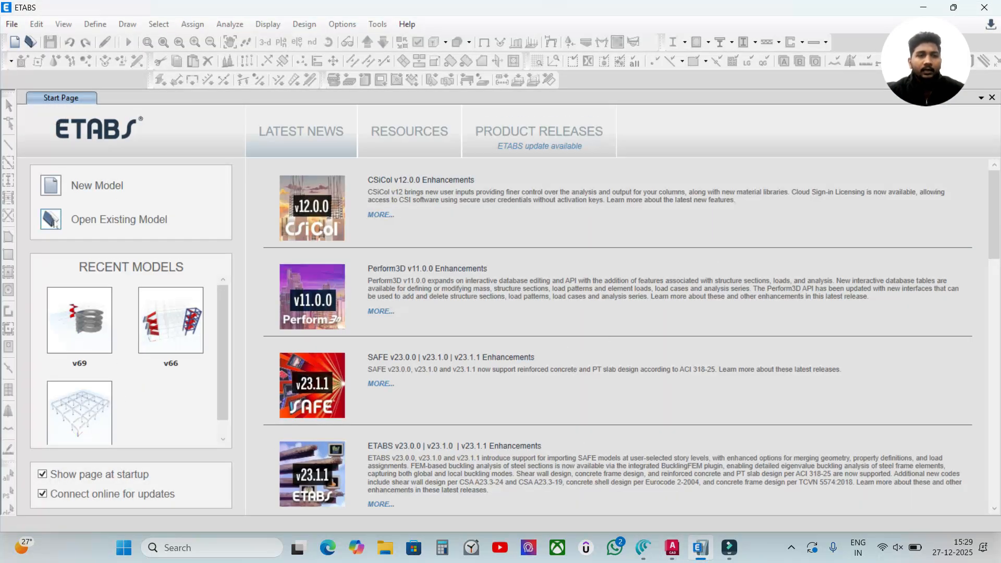
left_click(58, 190)
left_click(59, 186)
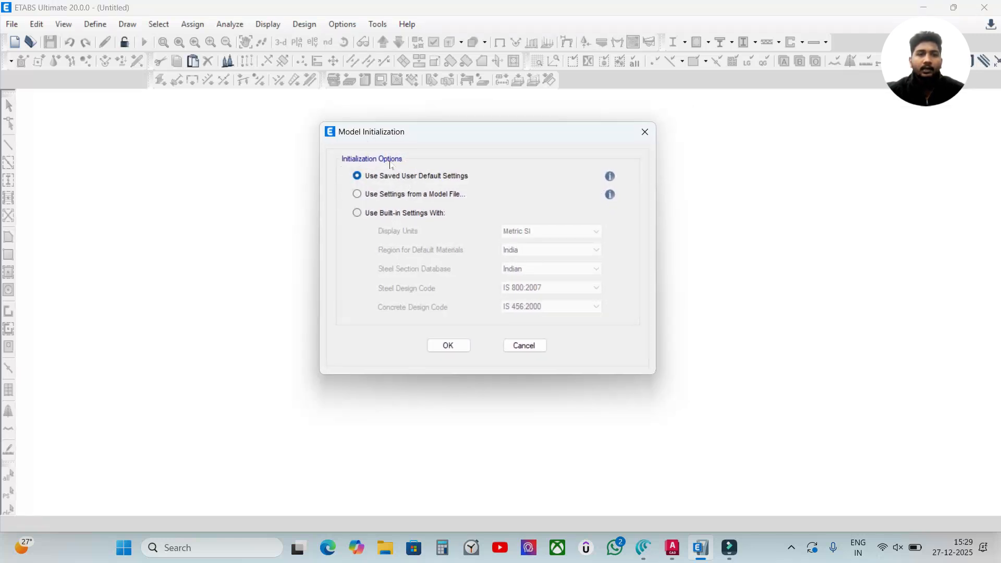
left_click(390, 214)
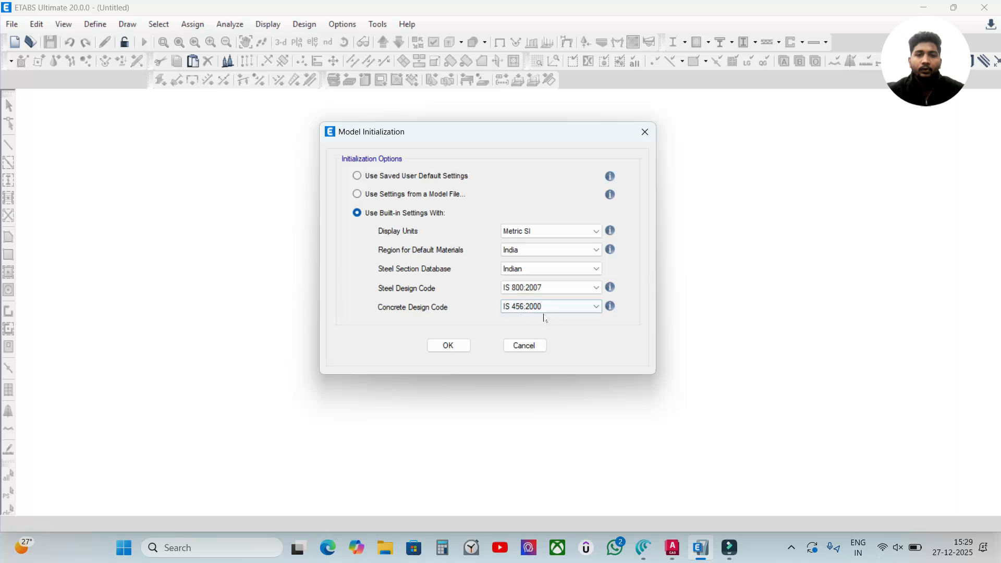
left_click(462, 345)
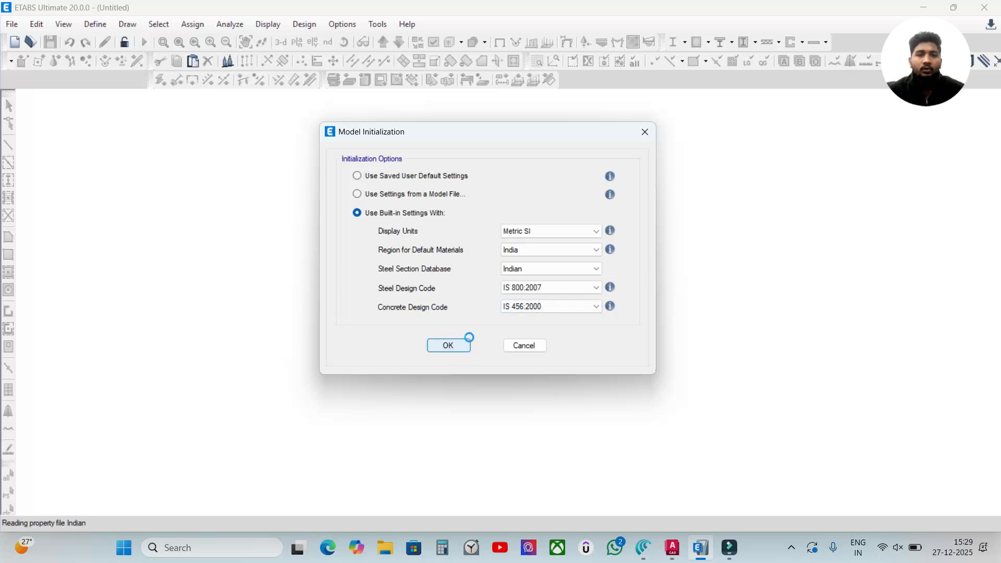
Choose custom grid spacing for the new model and display the grid data as spacing instead of ordinates.
left_click_drag(418, 99, 352, 86)
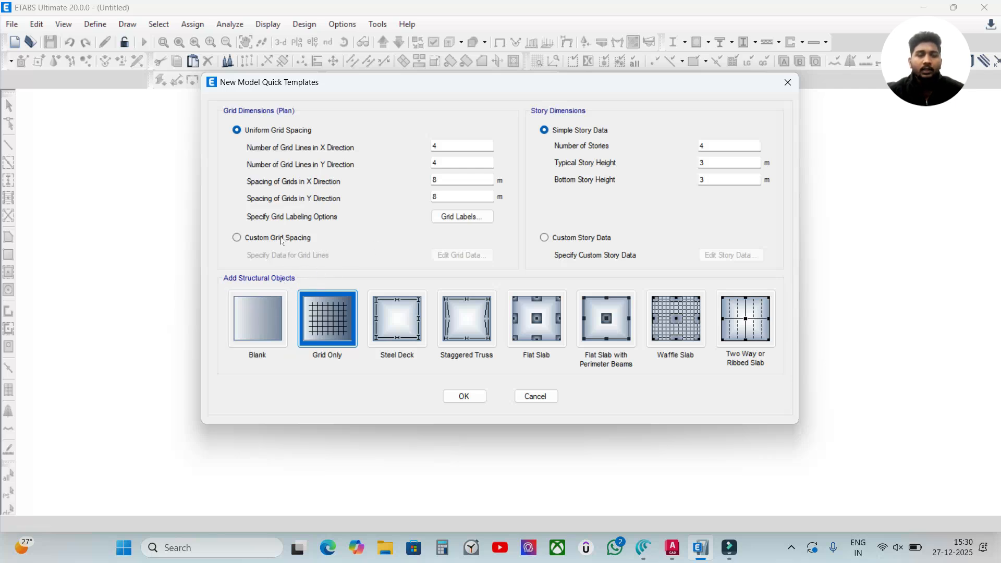
left_click(245, 240)
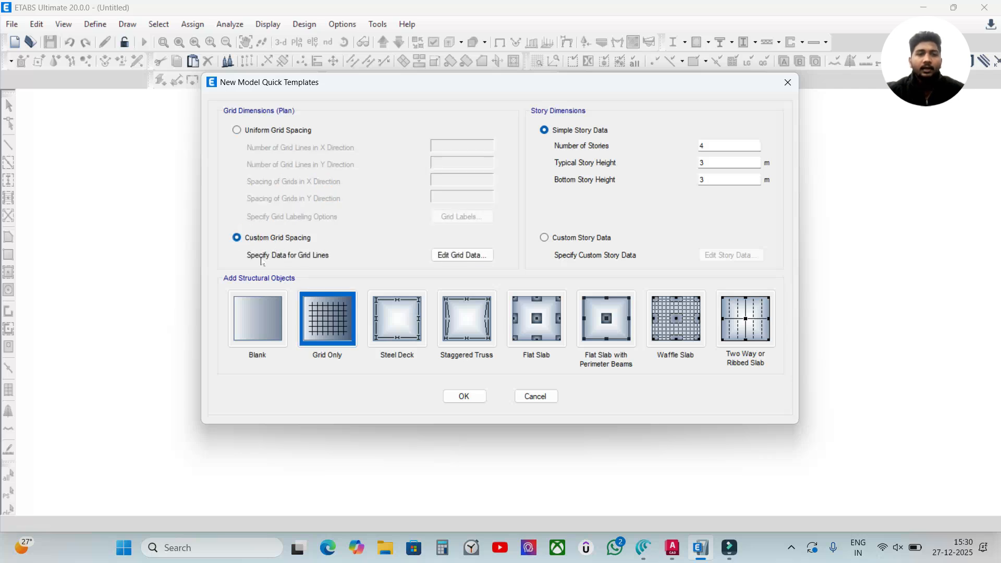
left_click(455, 256)
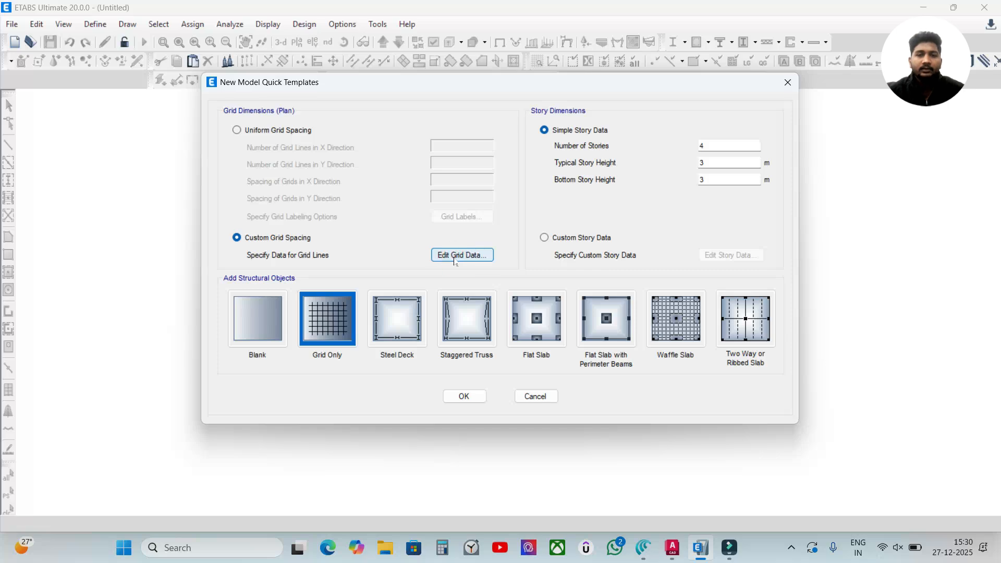
left_click_drag(469, 100, 474, 88)
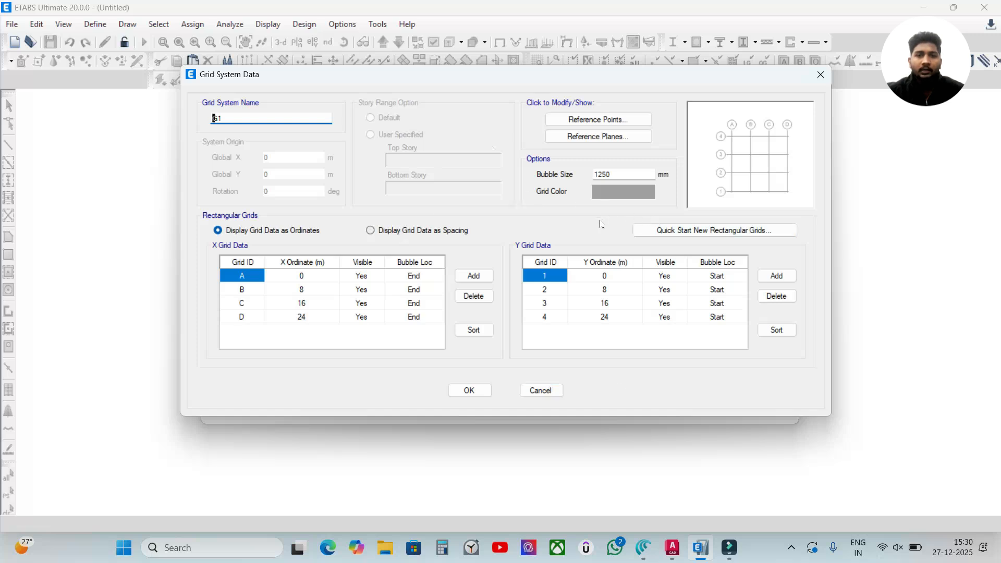
left_click(371, 230)
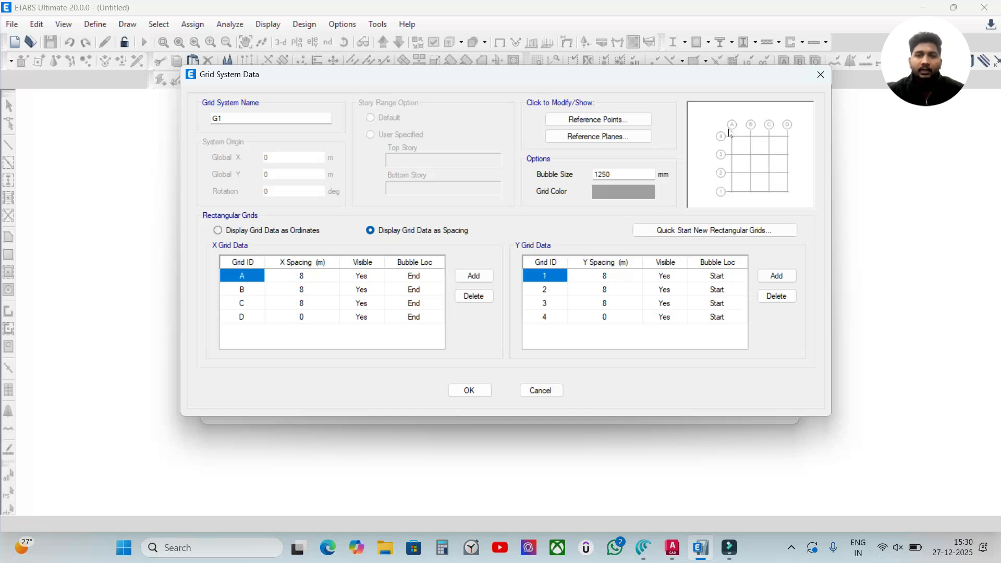
Check the grid labels in the AutoCAD plan and rename the four X grid lines 1, 2, 3 and 4 in ETABS.
left_click(672, 547)
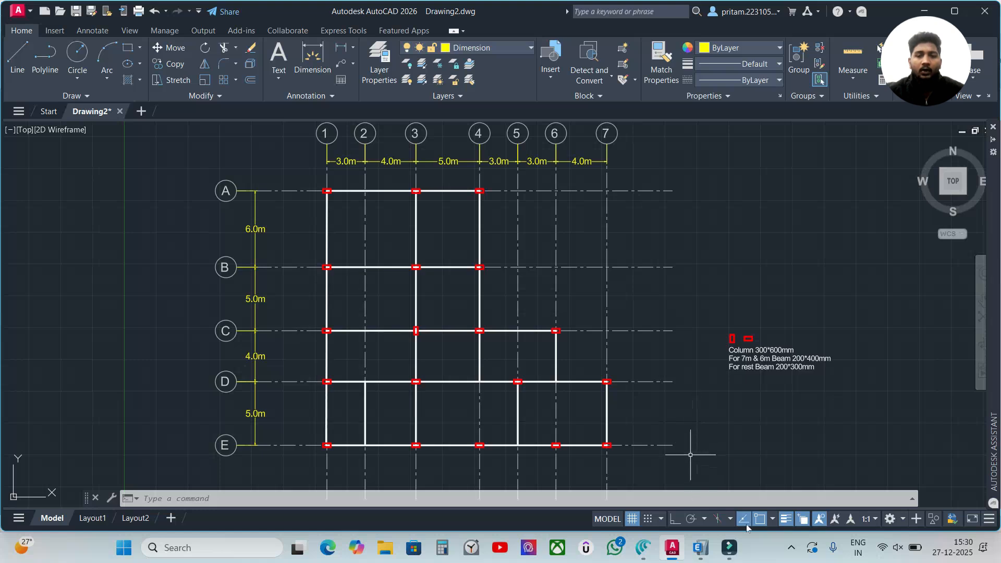
left_click(700, 547)
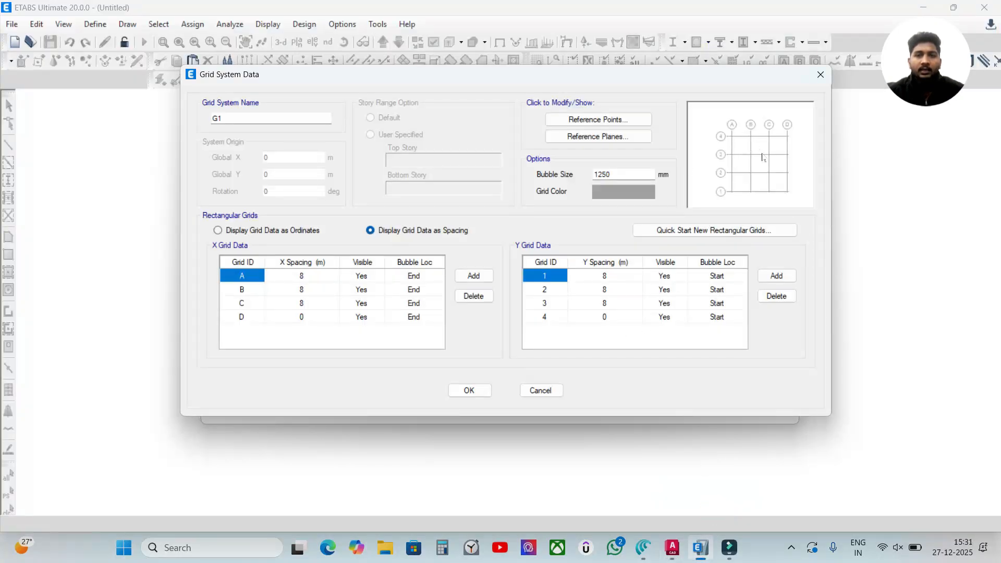
double_click(253, 280)
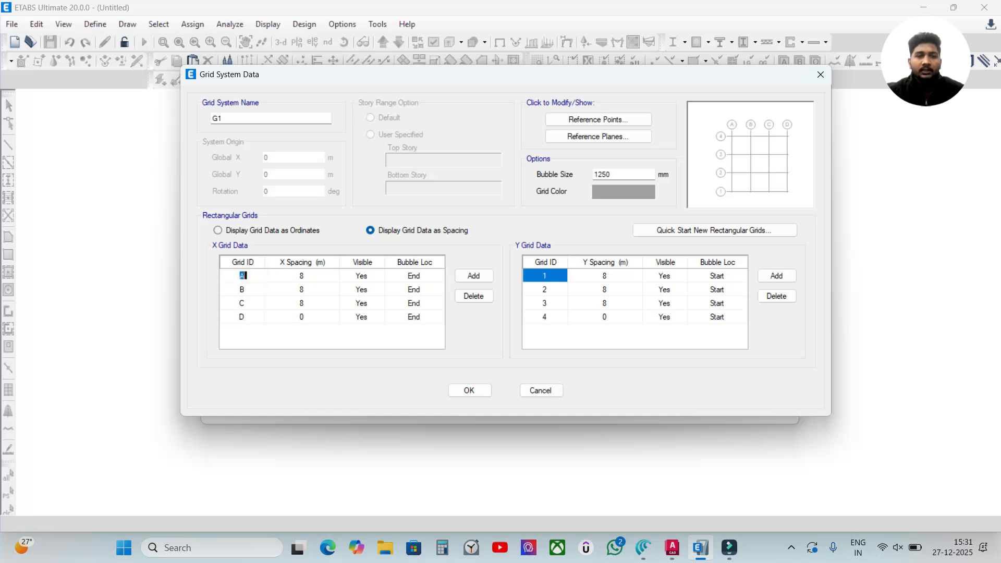
type("2")
double_click(241, 303)
type("3")
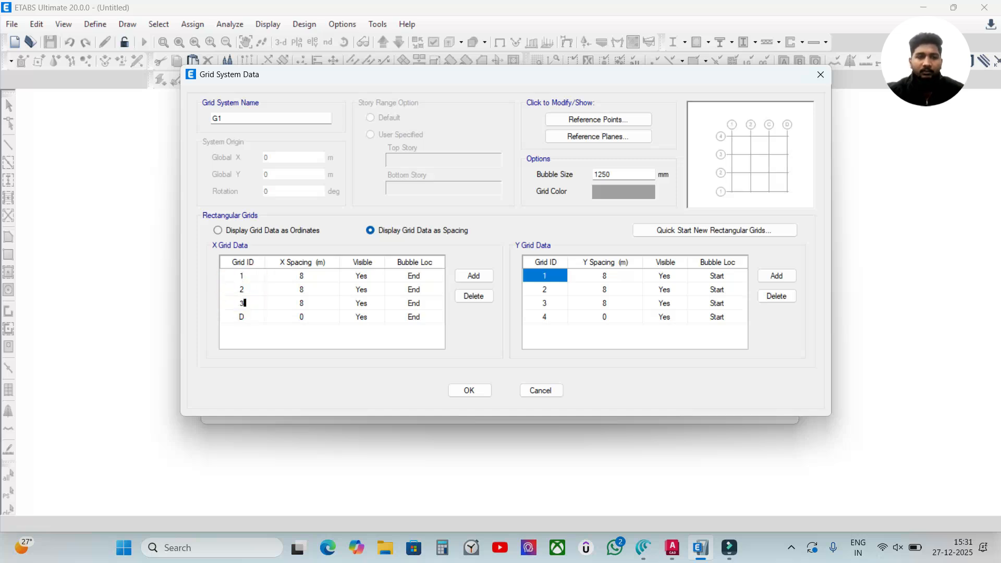
left_click(244, 319)
type("4")
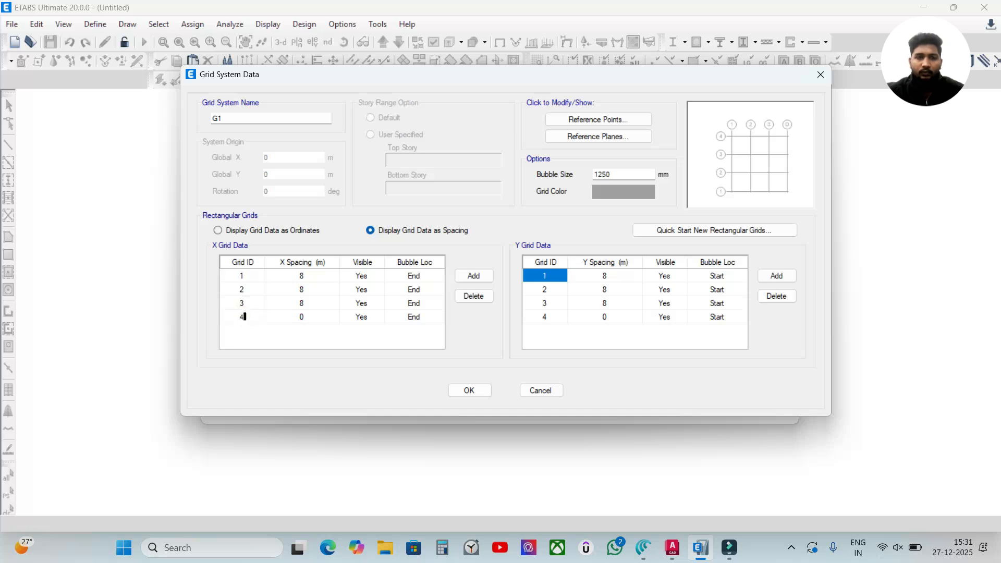
Add three more X grid lines with IDs 5, 6 and 7.
left_click(473, 276)
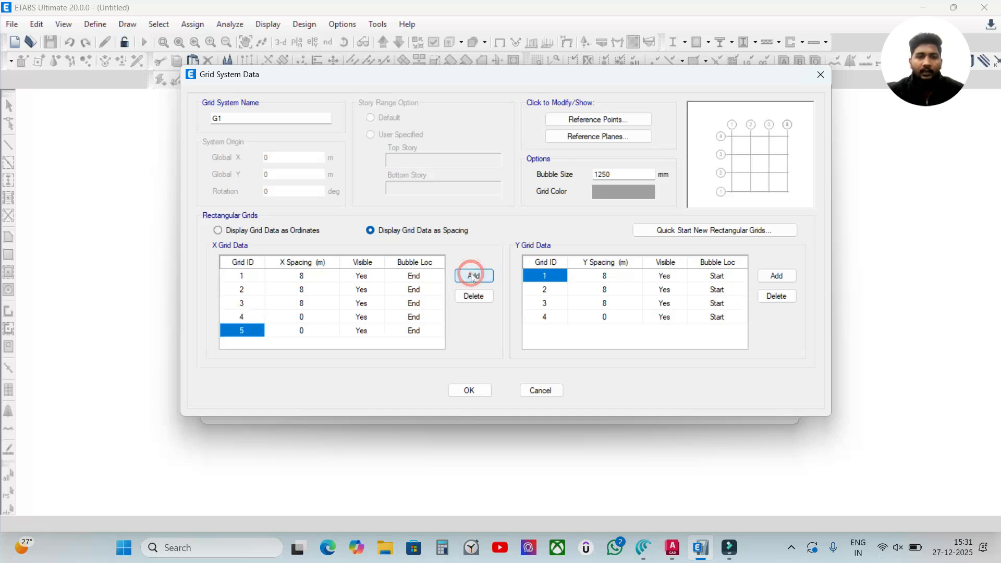
left_click(472, 277)
left_click(473, 276)
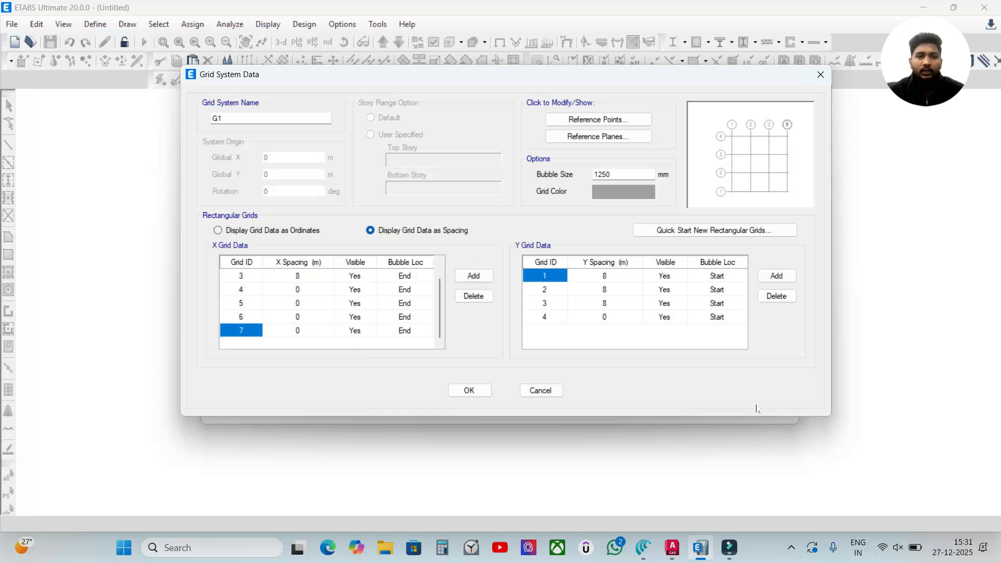
Consult the bay dimensions in the AutoCAD plan and set the spacings of X grids 1, 2 and 3 to 3, 4 and 5 m in ETABS.
mouse_move(674, 547)
left_click(680, 501)
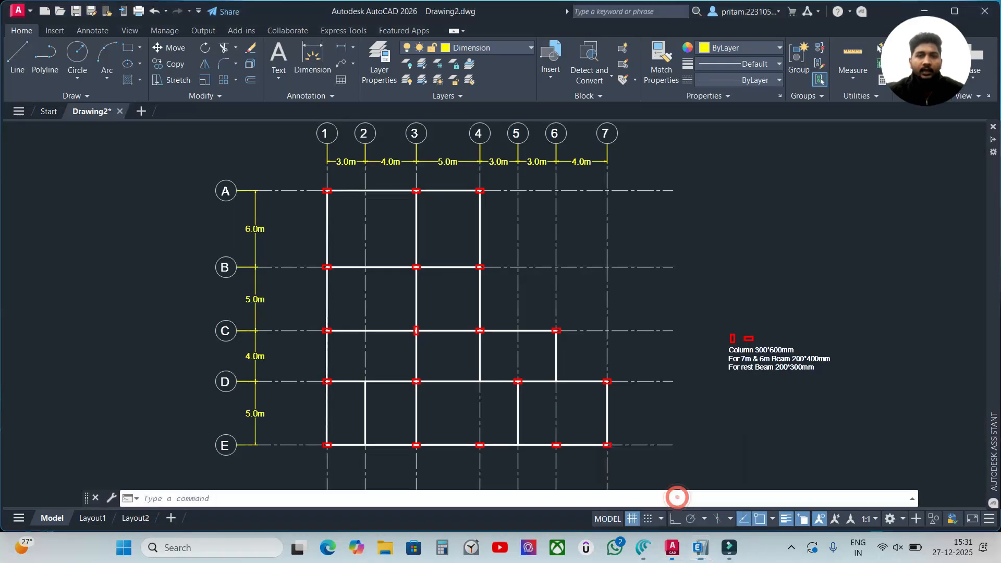
left_click(700, 548)
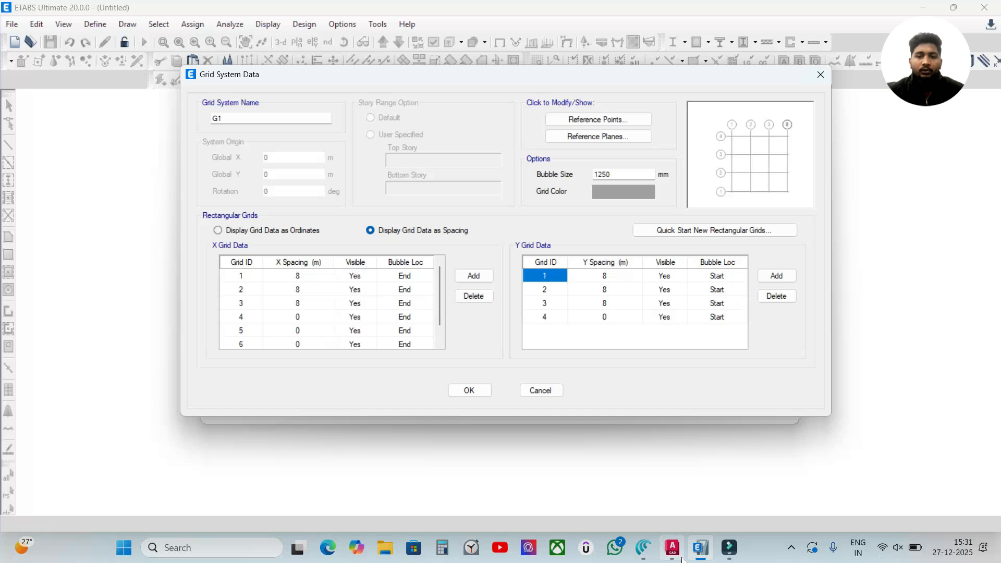
mouse_move(672, 547)
mouse_move(687, 485)
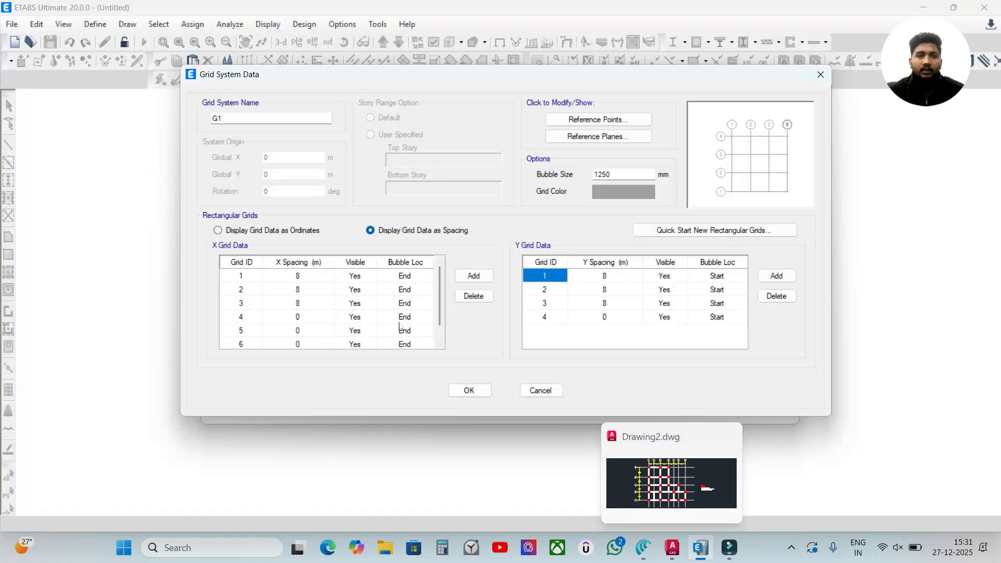
left_click(277, 278)
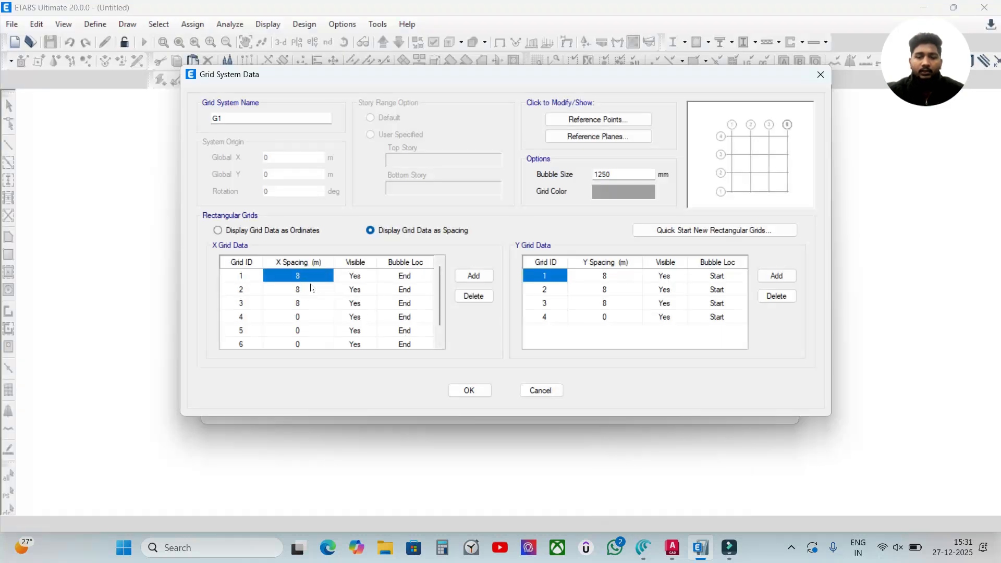
type("3")
left_click(296, 289)
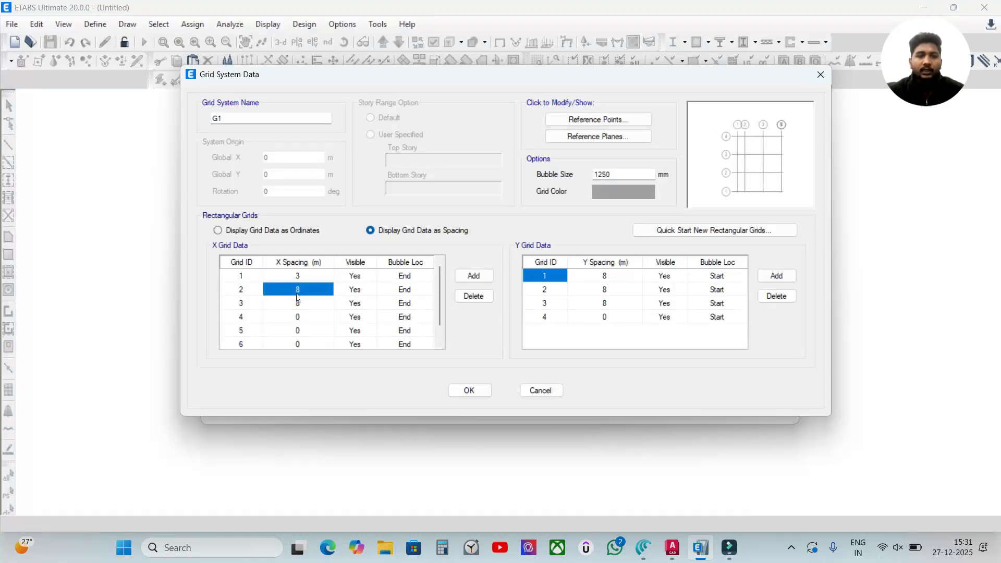
type("4")
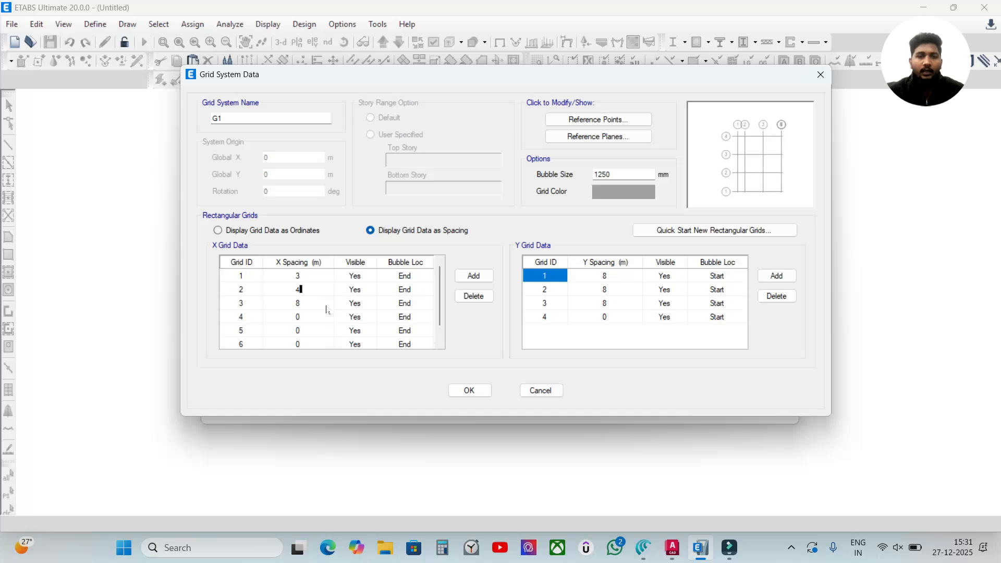
left_click(320, 304)
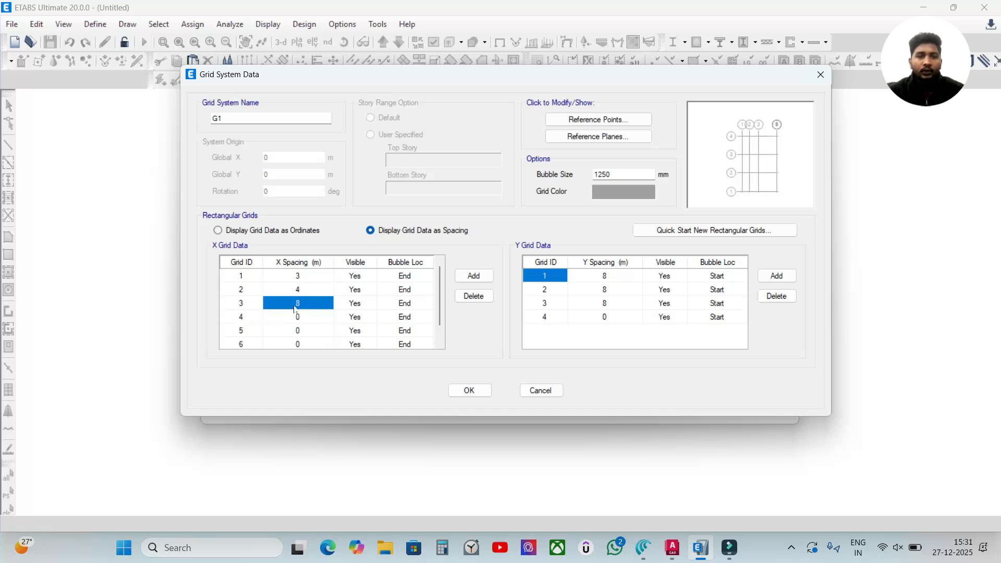
type("5")
Consult the bay dimensions in the AutoCAD plan and set the spacings of X grids 4, 5 and 6 to 3, 3 and 4 m in ETABS.
left_click(299, 318)
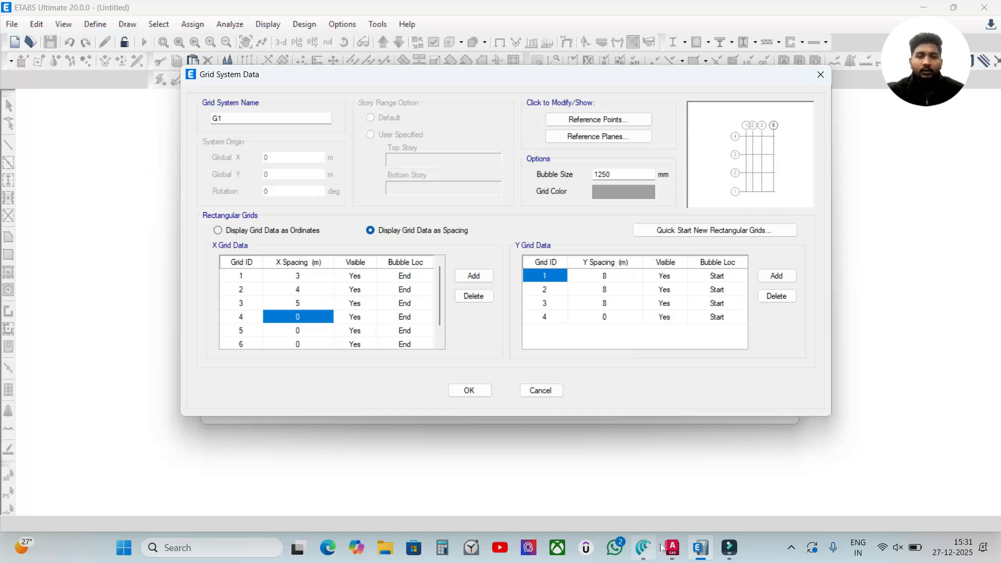
left_click(681, 493)
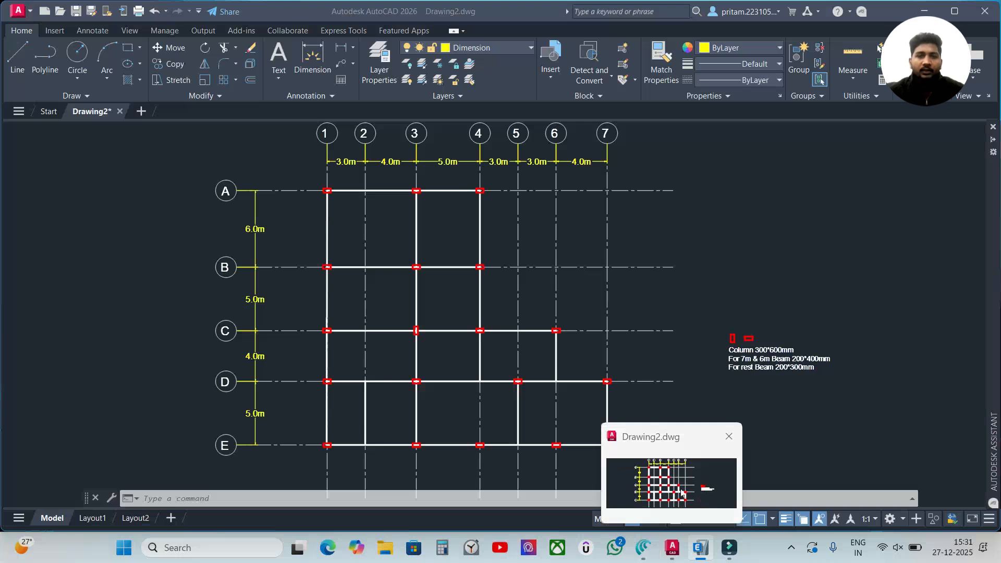
key("alt+Tab")
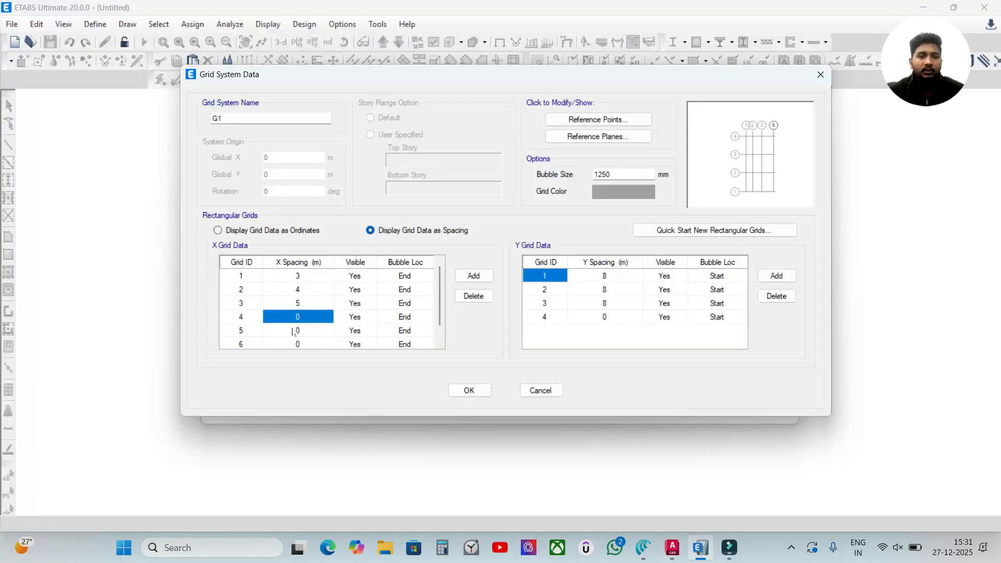
type("3")
key("Return")
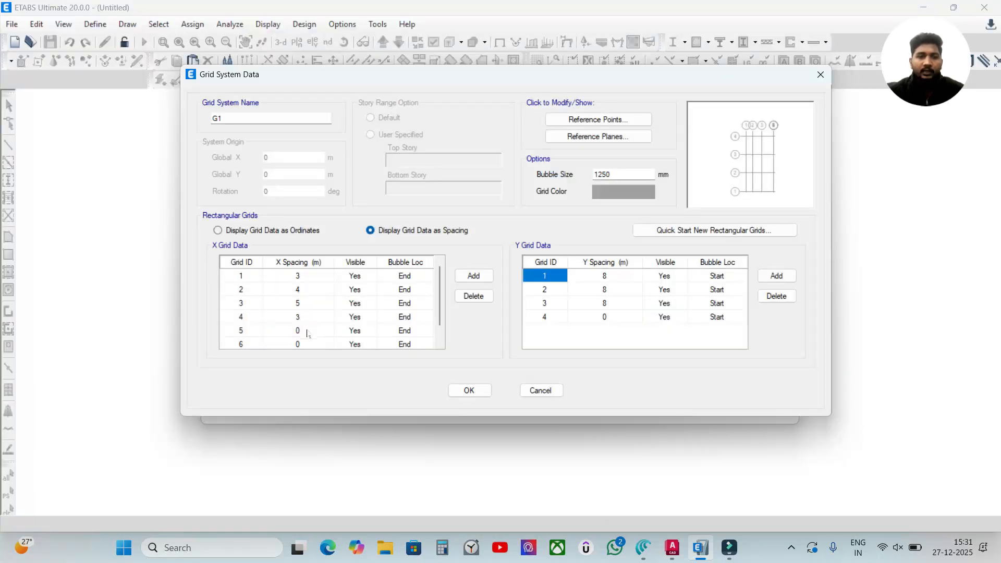
scroll(302, 334, "down", 1)
left_click(314, 304)
type("3")
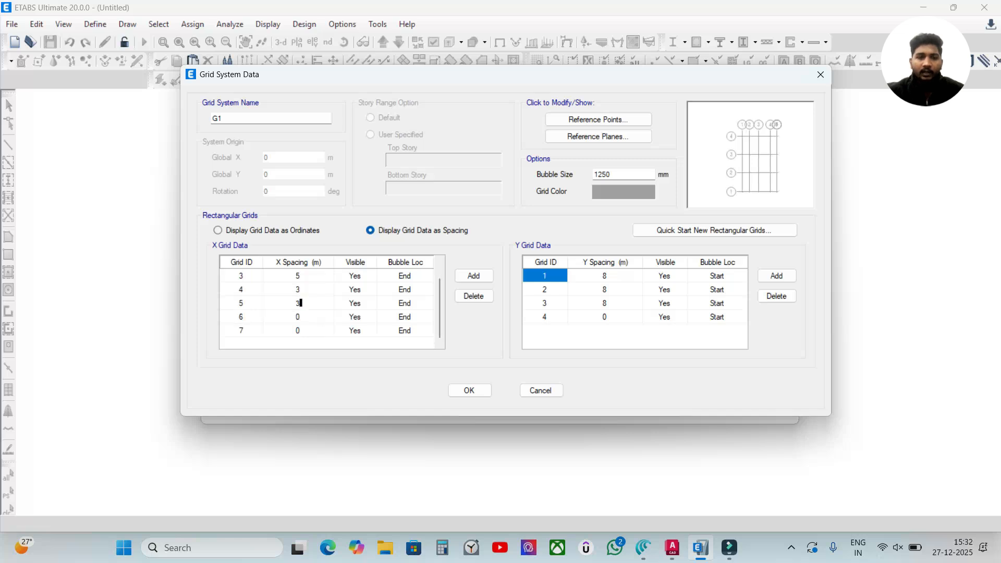
left_click(292, 321)
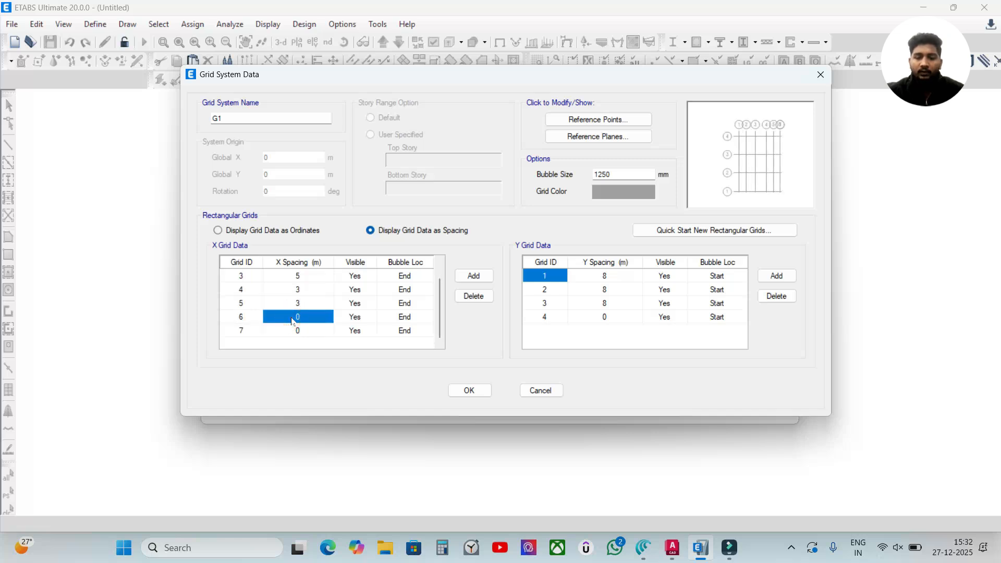
type("4")
left_click(307, 332)
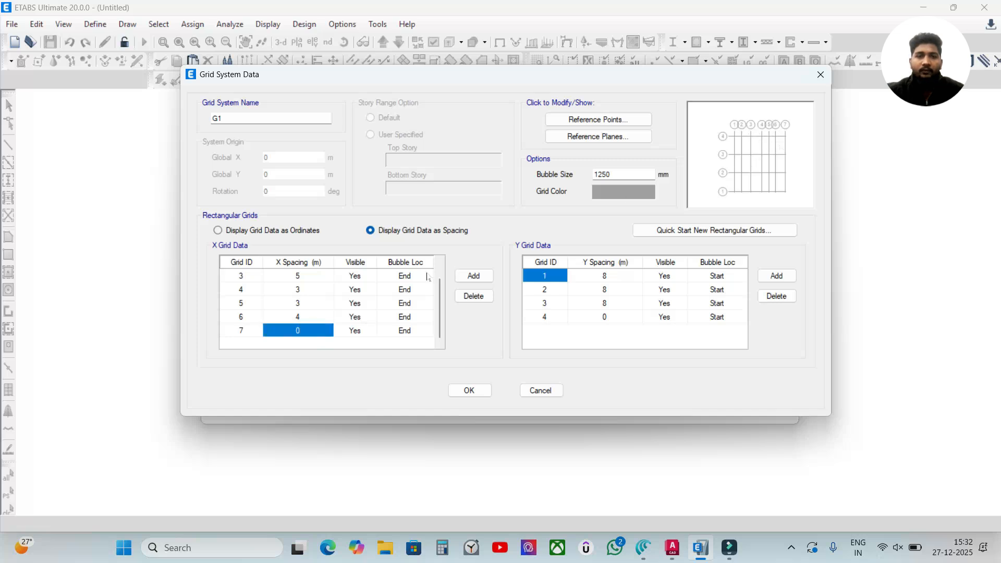
Review the X grid spacings in ETABS and examine the lettered grid labels in the AutoCAD plan.
scroll(353, 307, "up", 1)
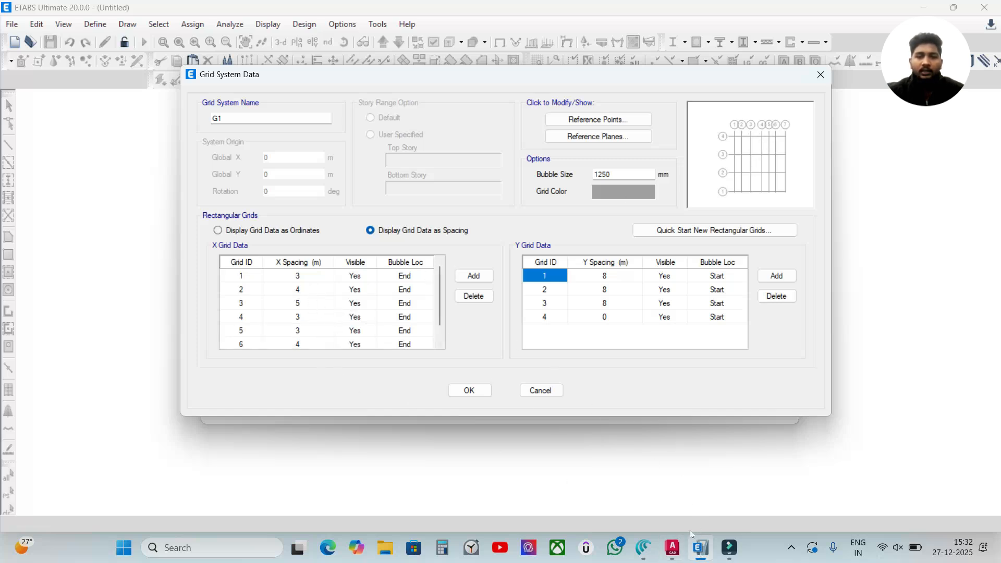
left_click(705, 486)
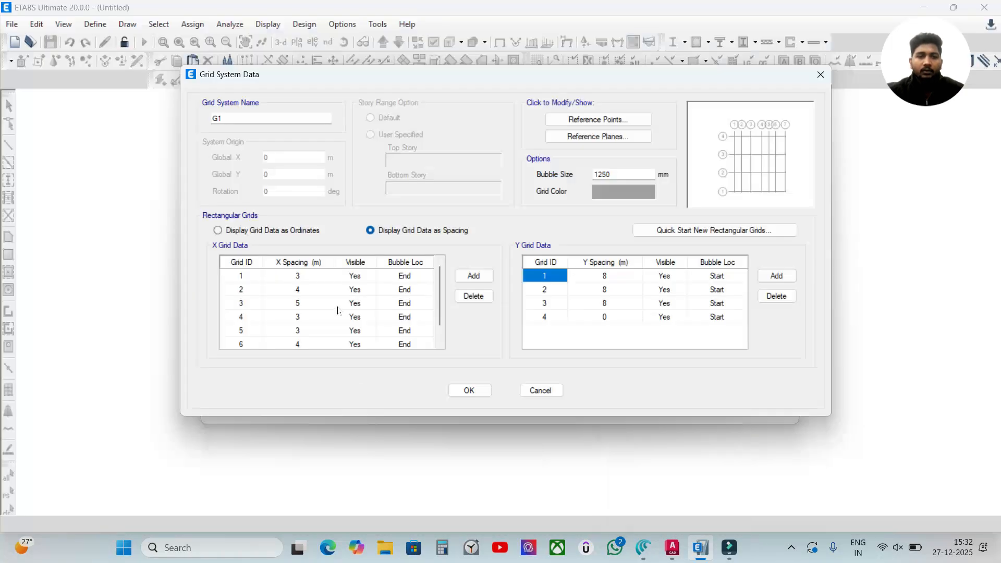
left_click(299, 331)
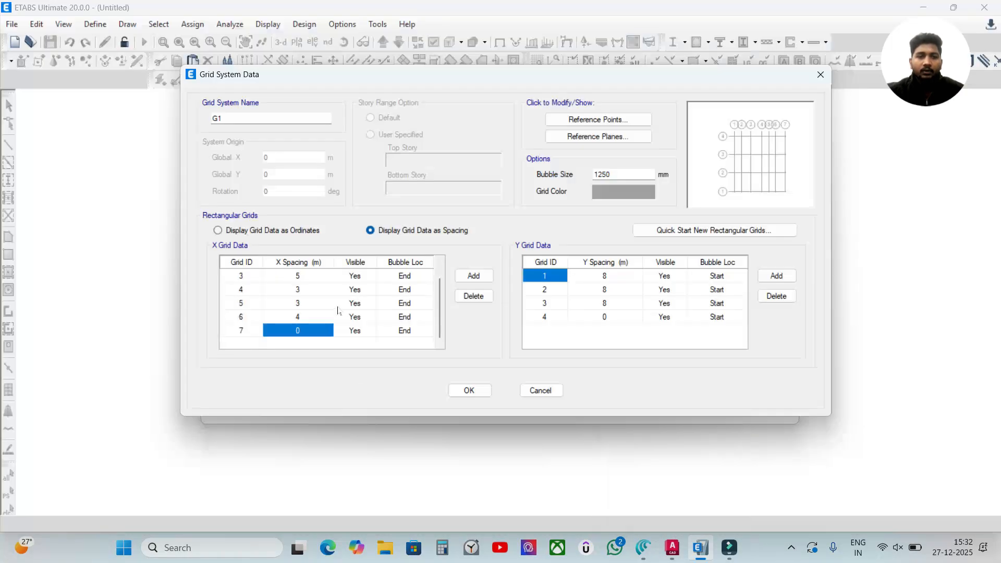
scroll(342, 316, "up", 1)
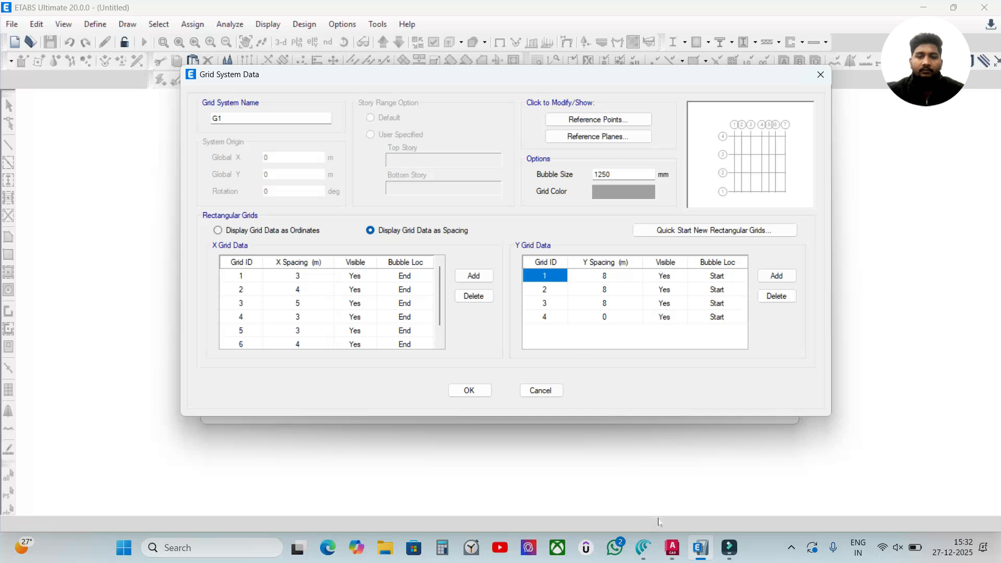
left_click(679, 482)
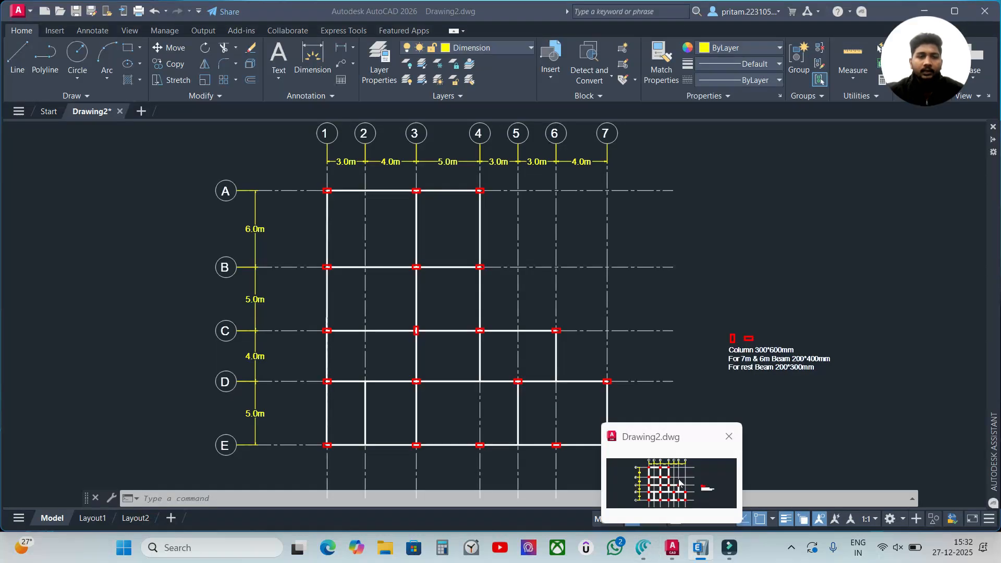
left_click(679, 482)
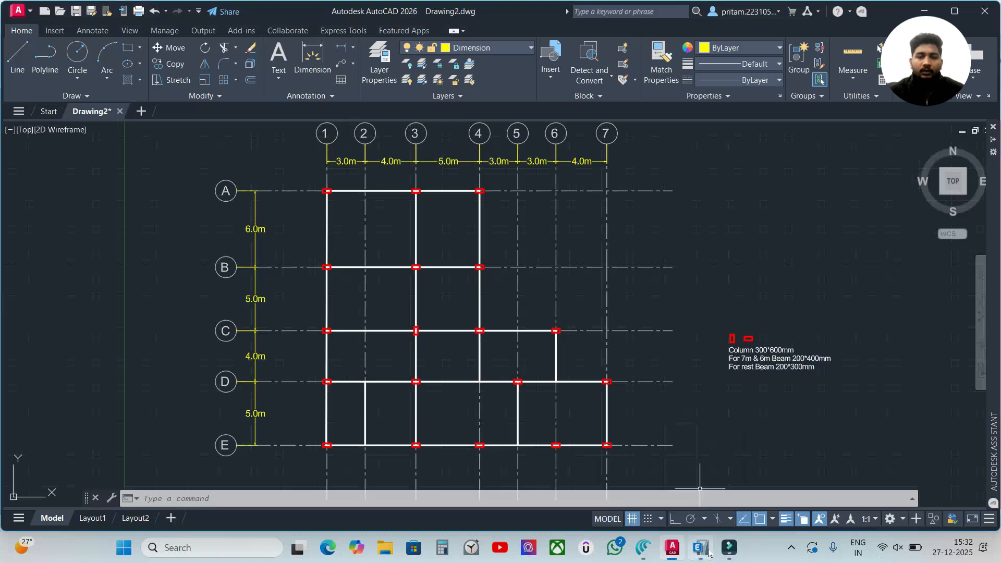
mouse_move(701, 546)
left_click(721, 500)
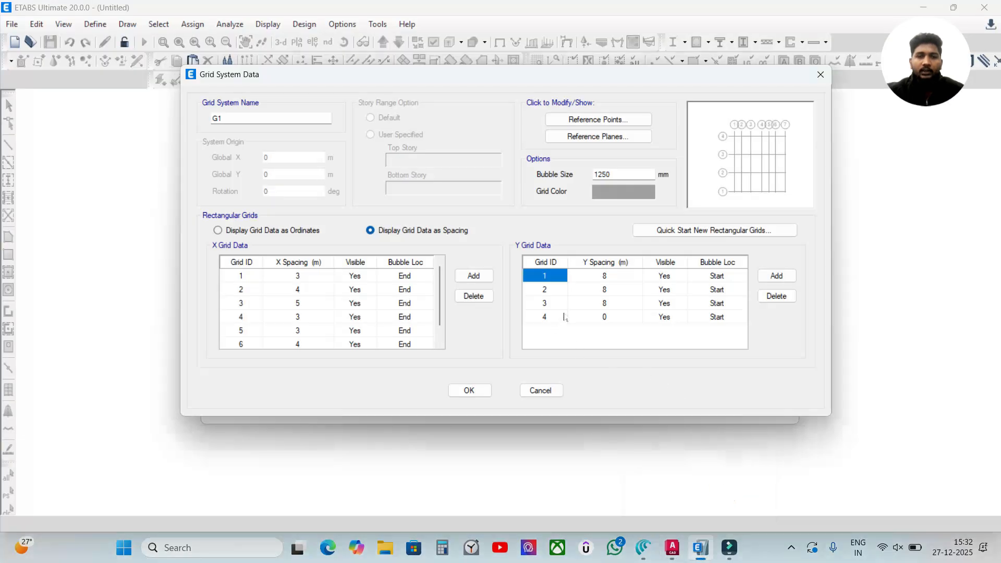
Add a fifth Y grid line and rename the Y grids E, D, C, B and A from first to last.
left_click(776, 276)
double_click(563, 331)
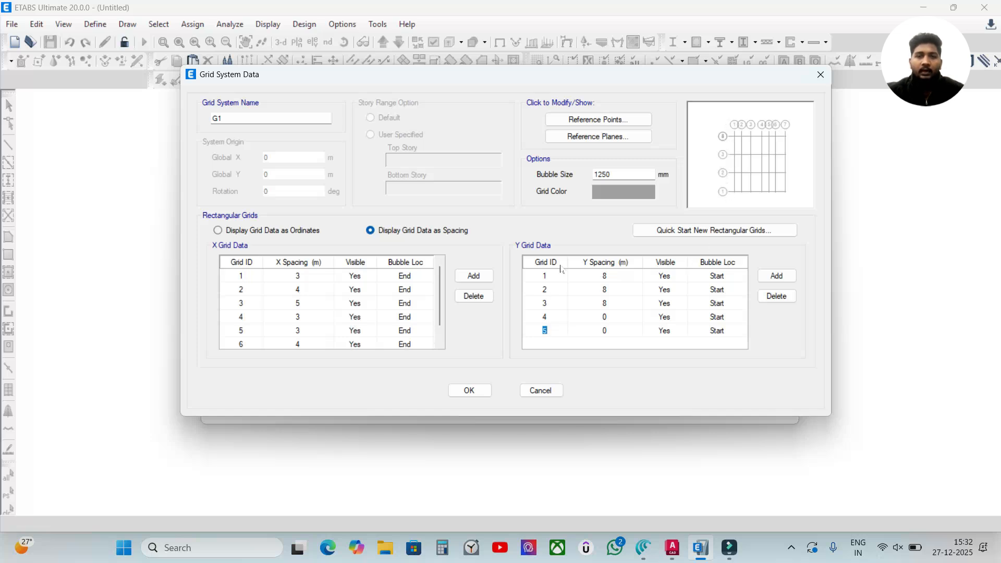
type("A")
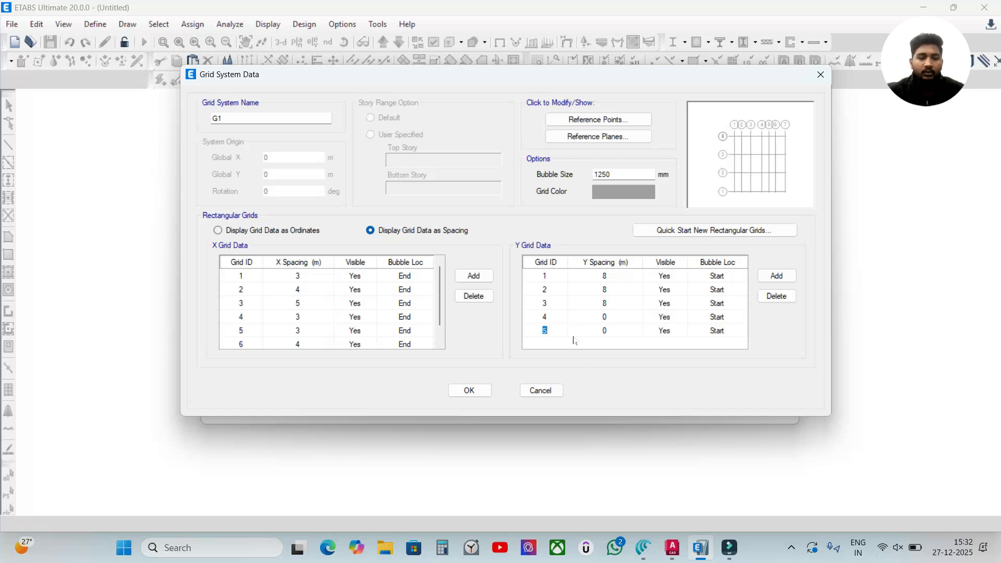
left_click(561, 318)
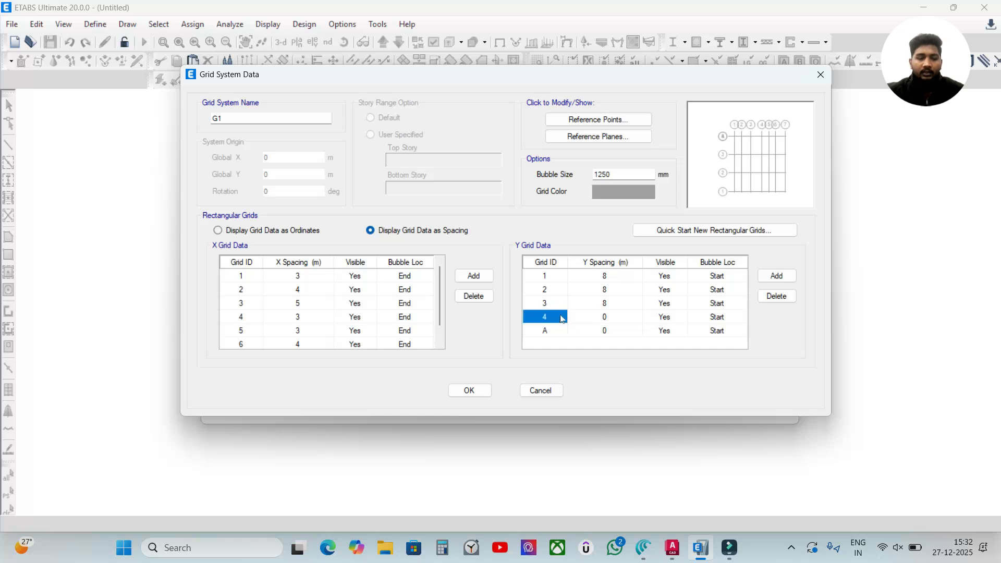
type("B")
left_click(559, 303)
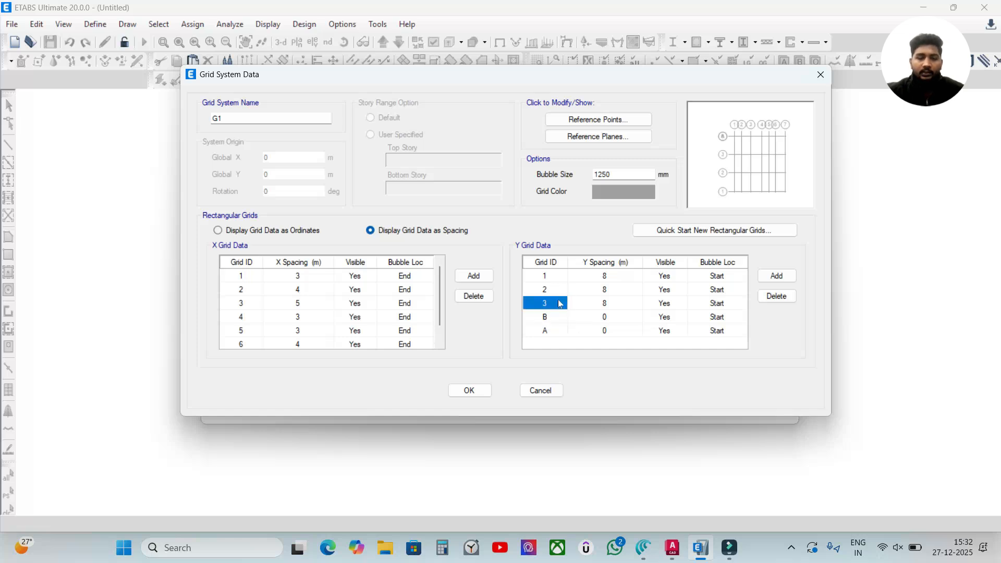
type("C")
left_click(568, 290)
type("D")
left_click(568, 276)
type("E")
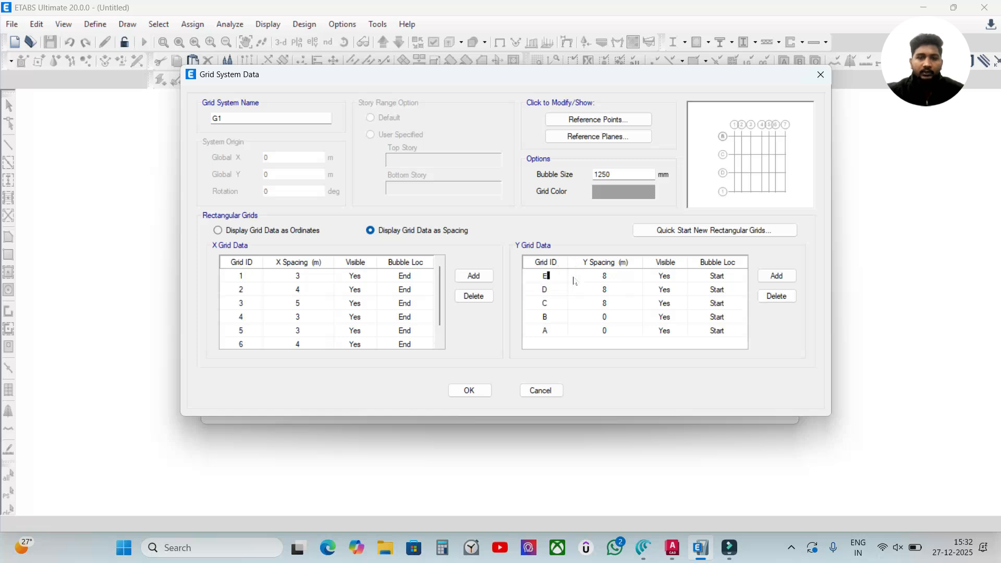
Check the Y bay dimensions in the AutoCAD plan and set the spacing of Y grid B to 6 m in ETABS.
mouse_move(673, 548)
mouse_move(687, 485)
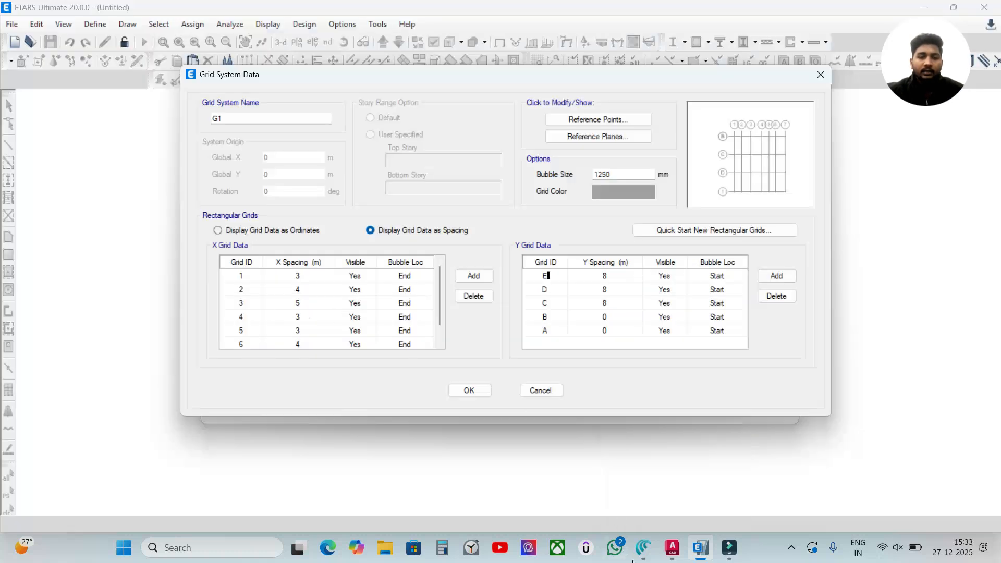
left_click(673, 547)
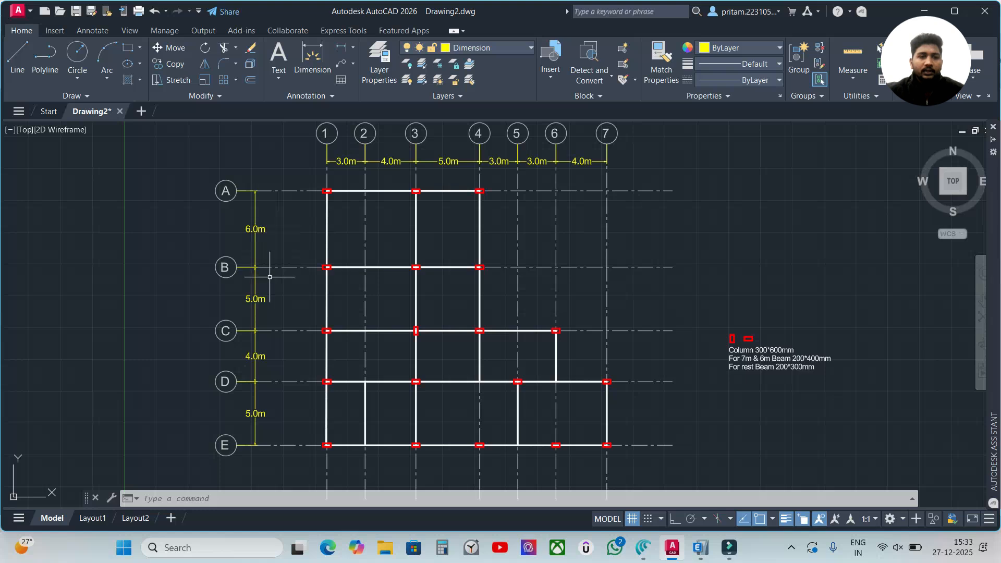
left_click(700, 547)
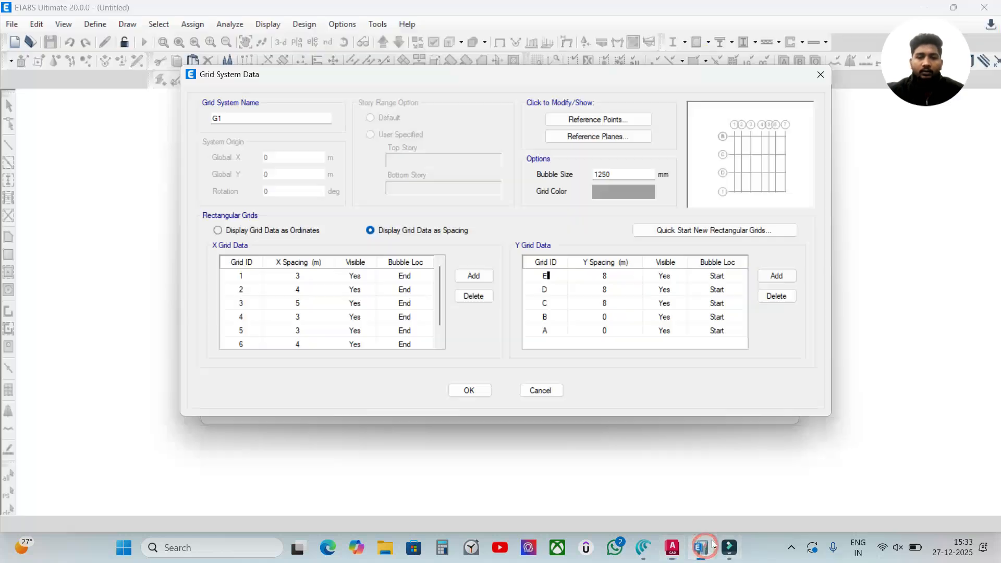
left_click(606, 330)
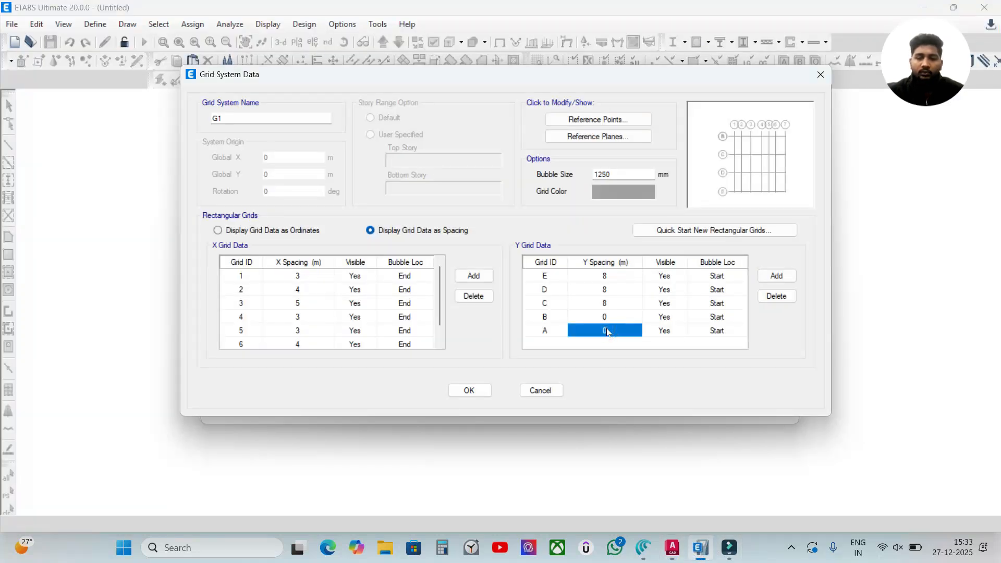
left_click(614, 321)
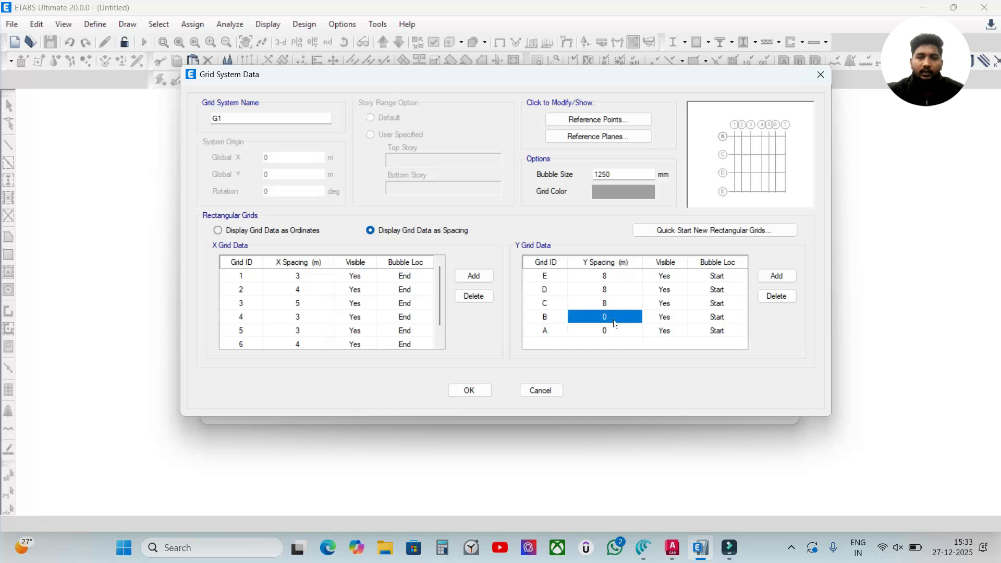
type("6")
key("Return")
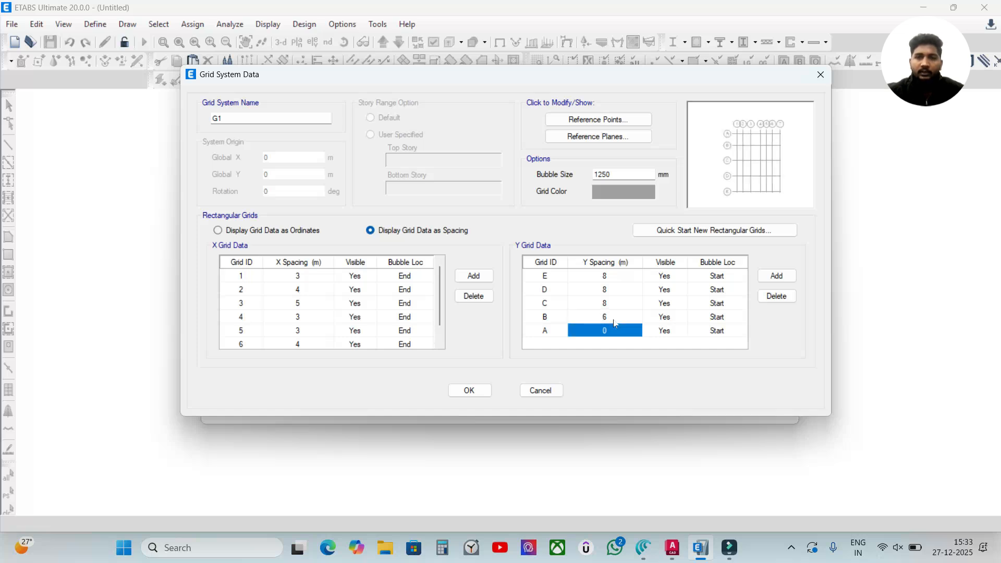
Set the spacings of Y grids C, D and E to 5, 4 and 5 m and review the completed grid tables.
left_click(615, 304)
type("5")
left_click(619, 291)
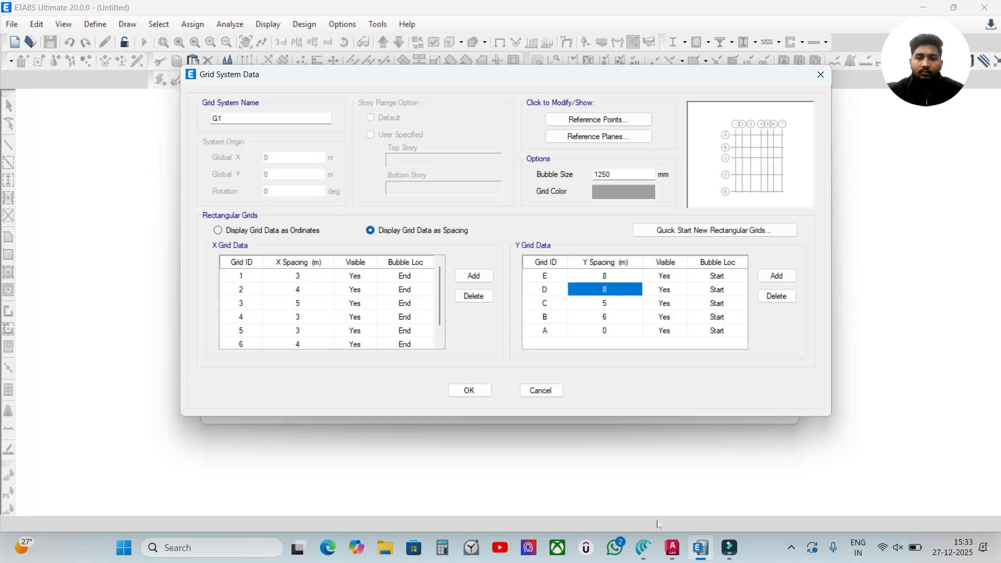
mouse_move(673, 550)
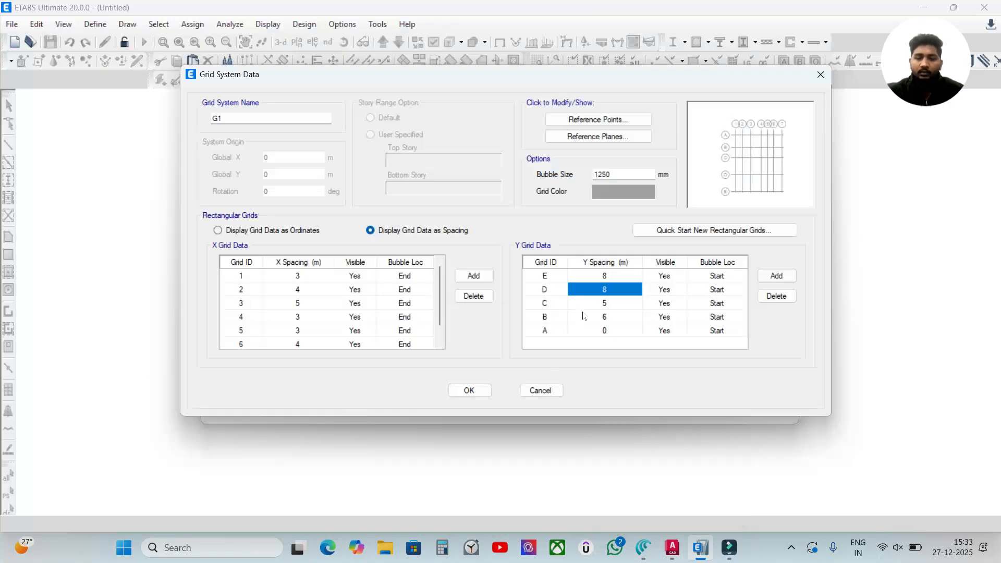
type("4")
left_click(610, 276)
type("5")
left_click(632, 317)
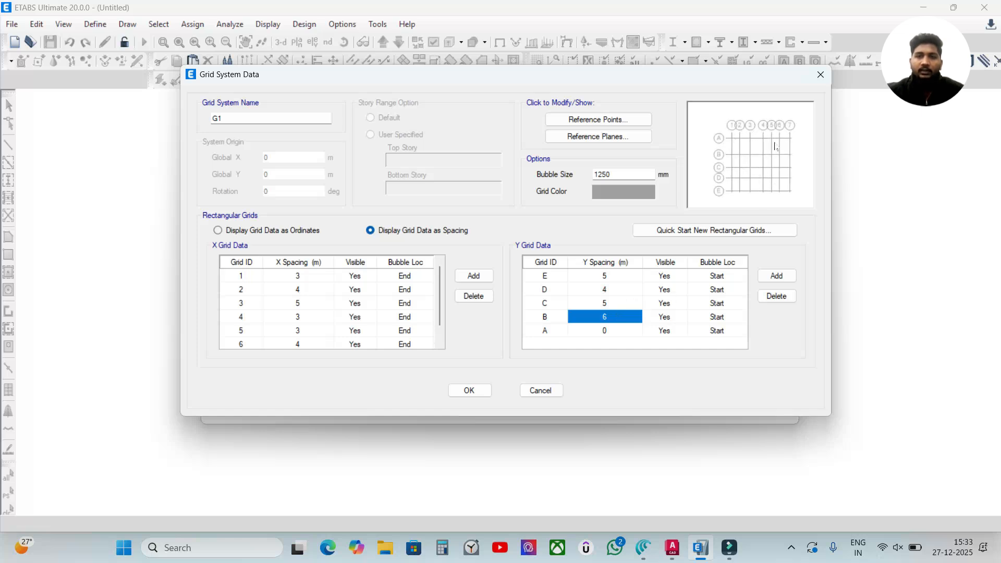
scroll(372, 316, "down", 1)
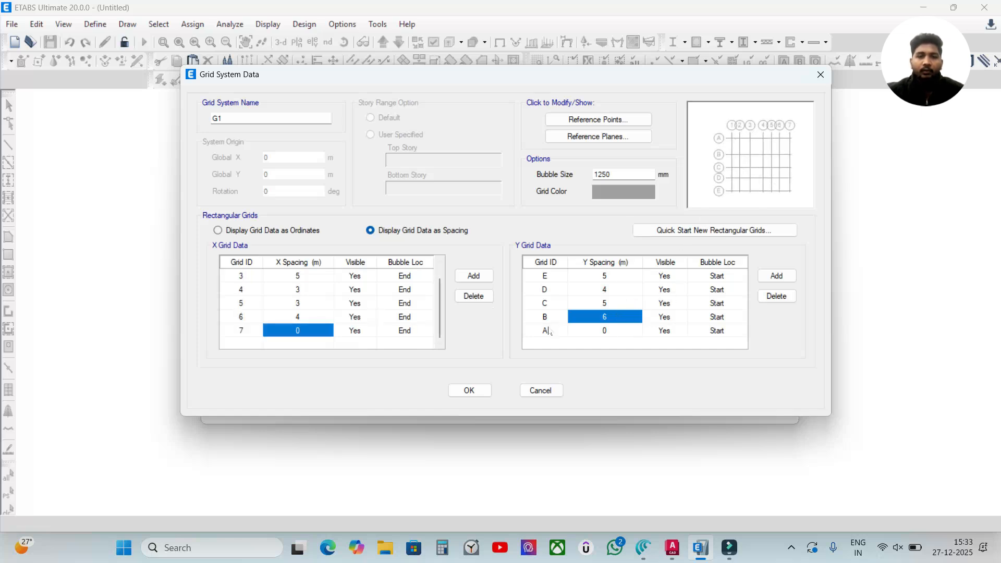
left_click(613, 329)
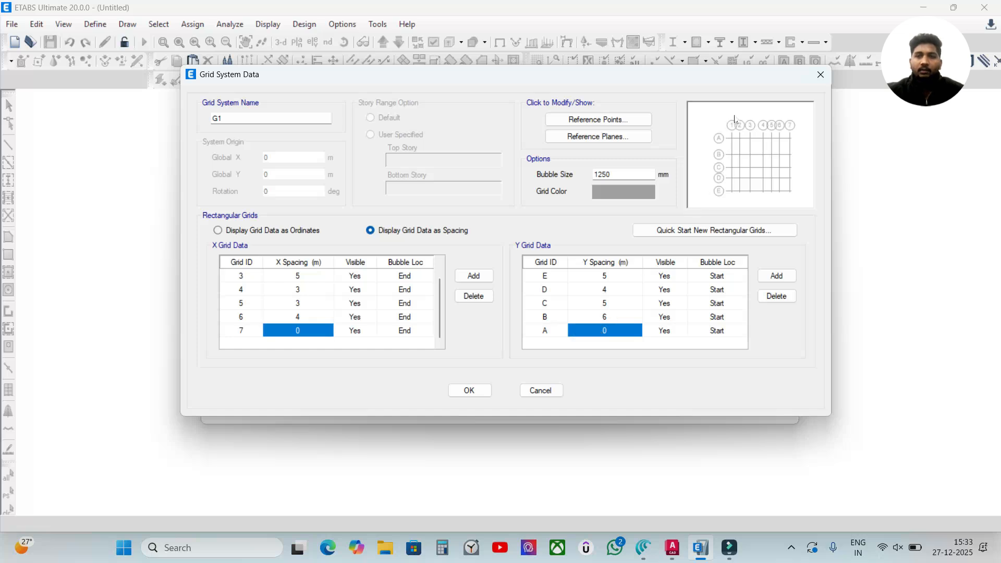
Set the grid bubble size to 1000 mm and accept the grid system data.
double_click(631, 174)
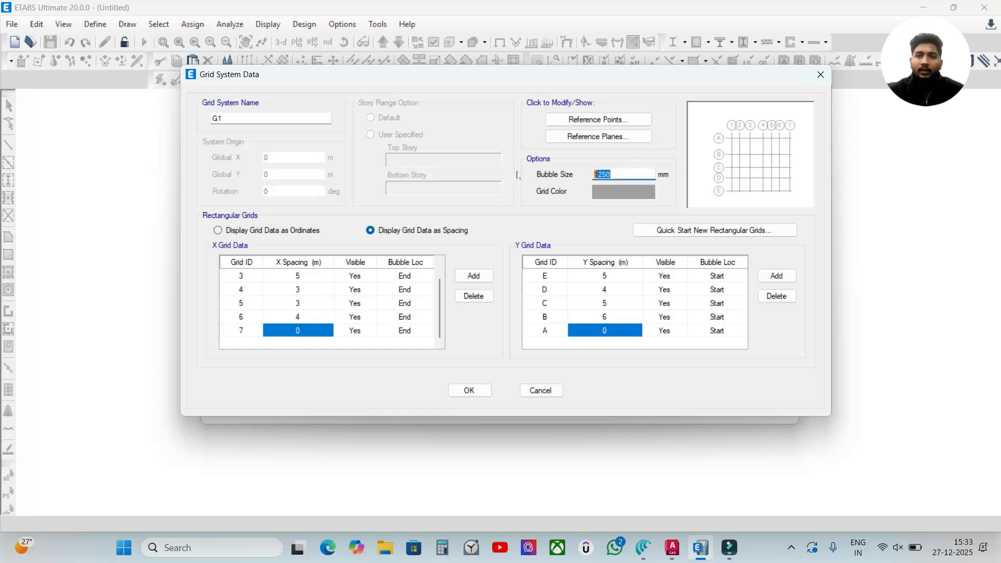
type("1000")
key("Tab")
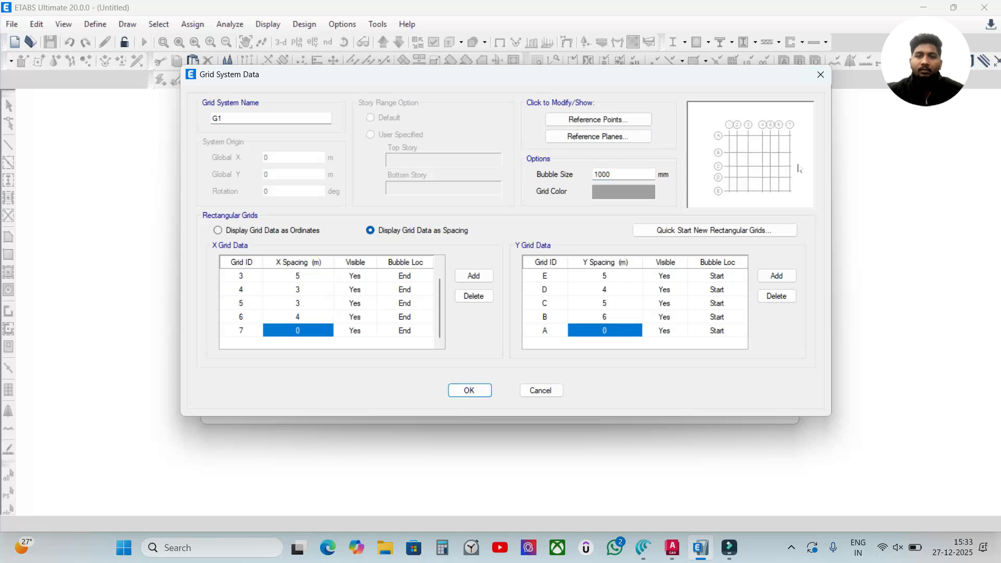
left_click(480, 391)
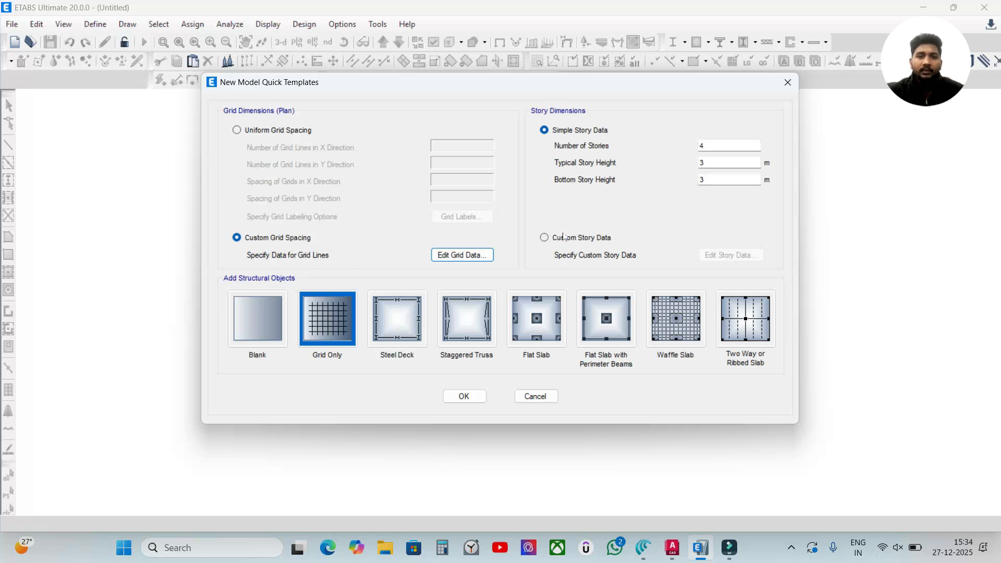
Switch the story dimensions to custom story data and rename the Base level as Foundation.
left_click(544, 237)
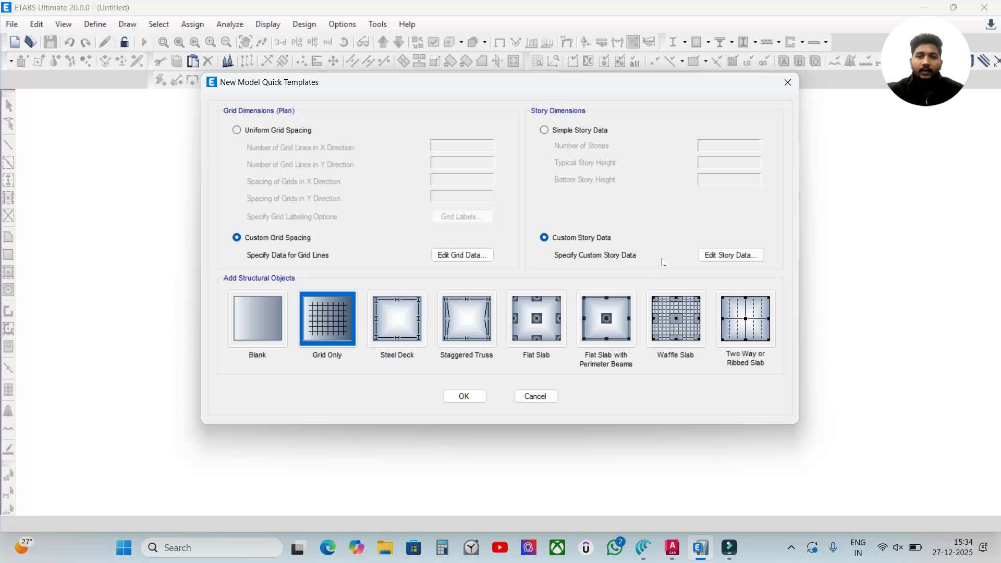
left_click(729, 259)
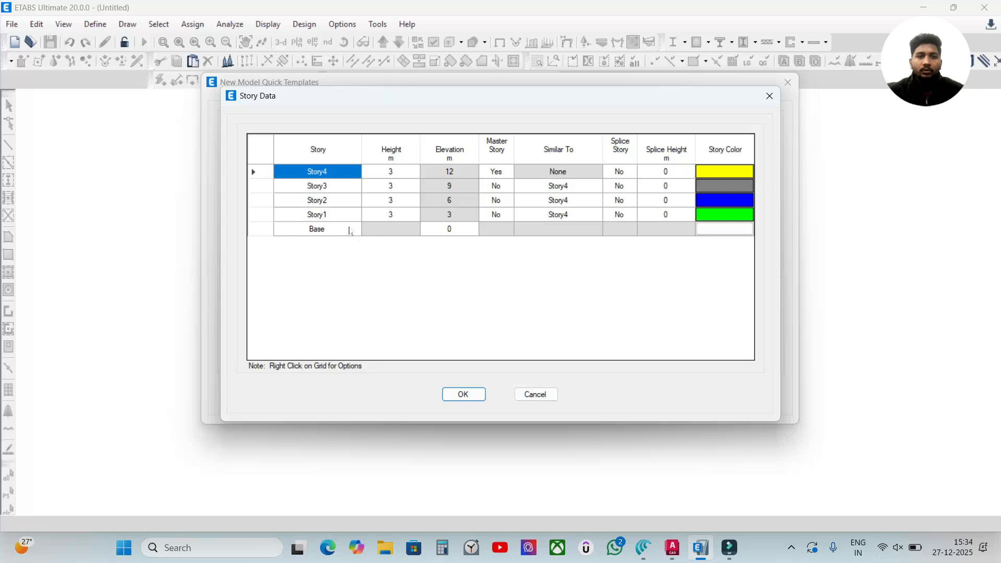
double_click(350, 230)
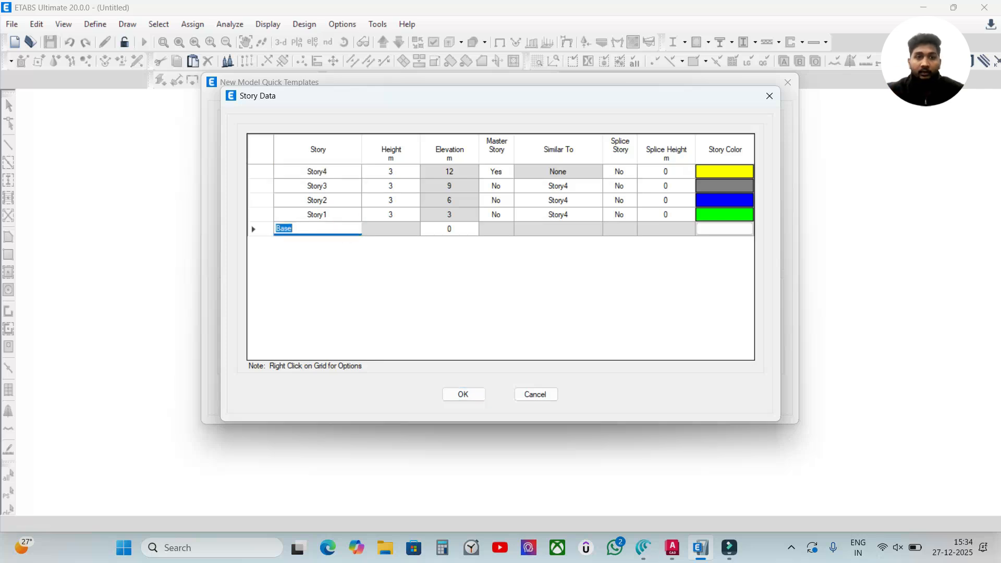
type("Fon")
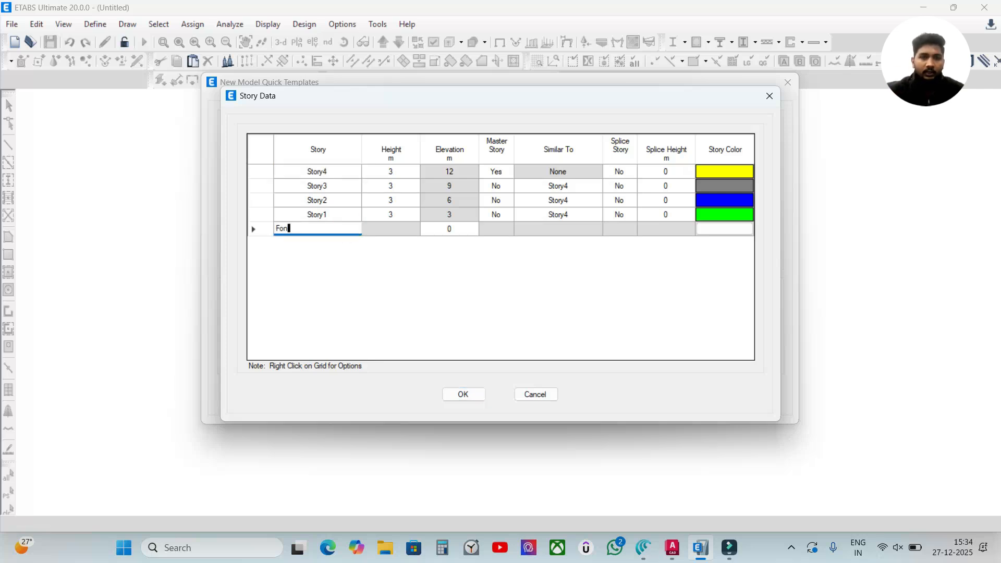
key("BackSpace")
type("un")
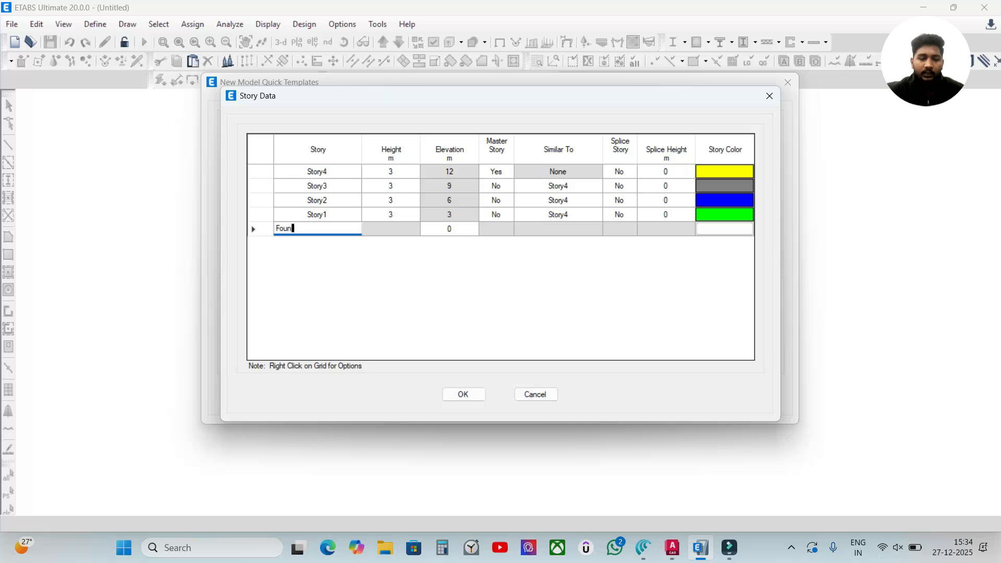
type("dation")
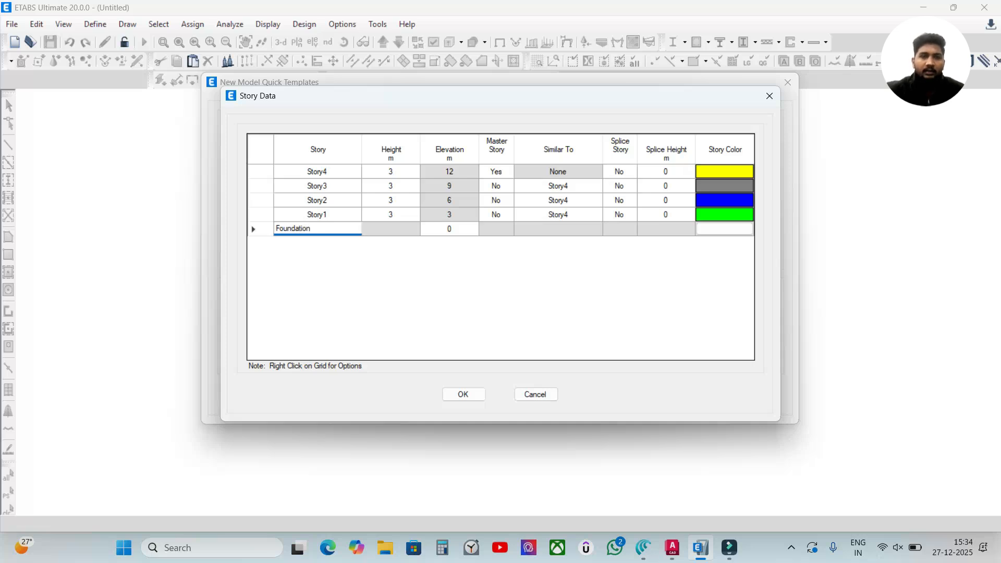
Rename the four stories above Foundation as GF, FF, 2F and 3F, from lowest to highest.
left_click(344, 215)
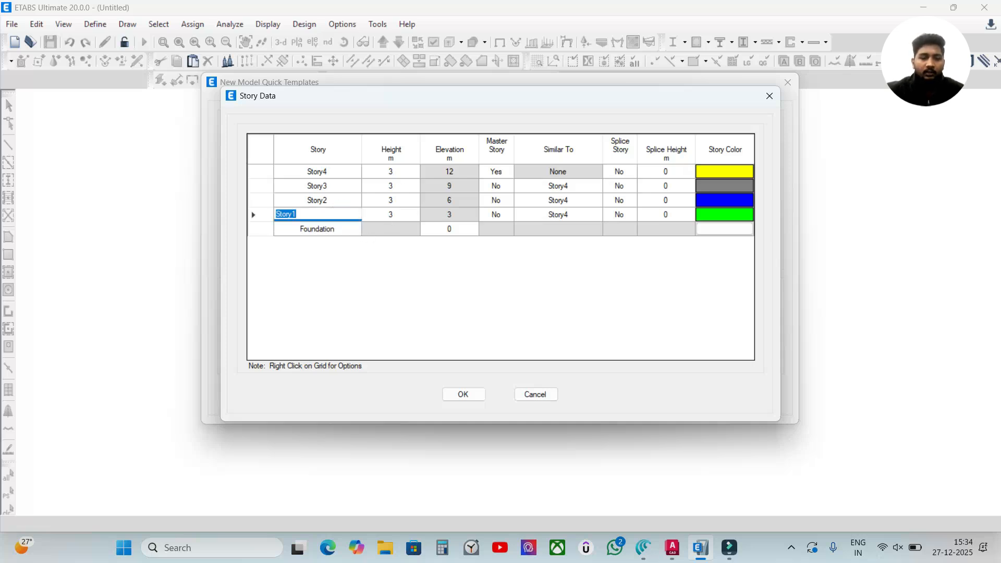
type("GF")
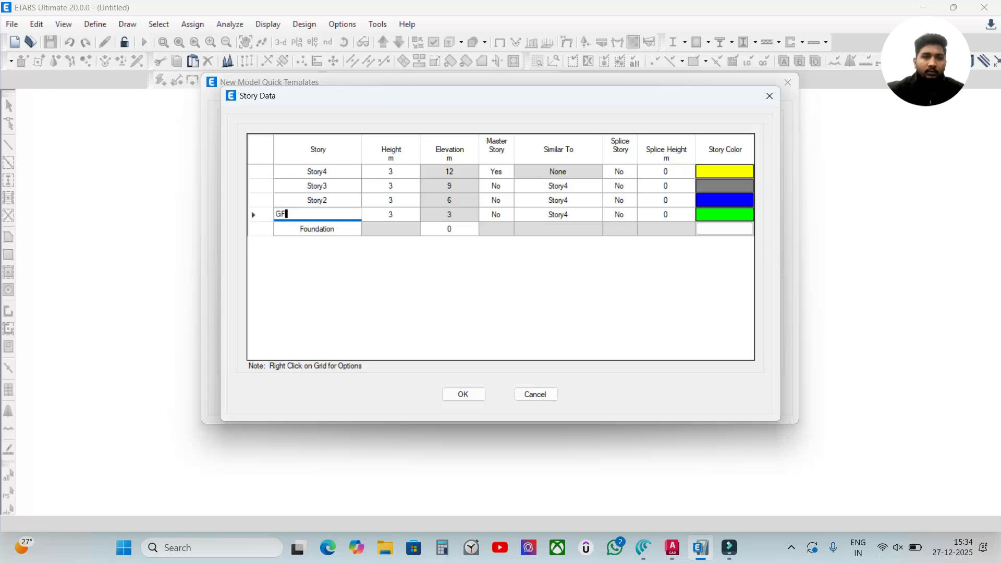
key("Up")
type("FF")
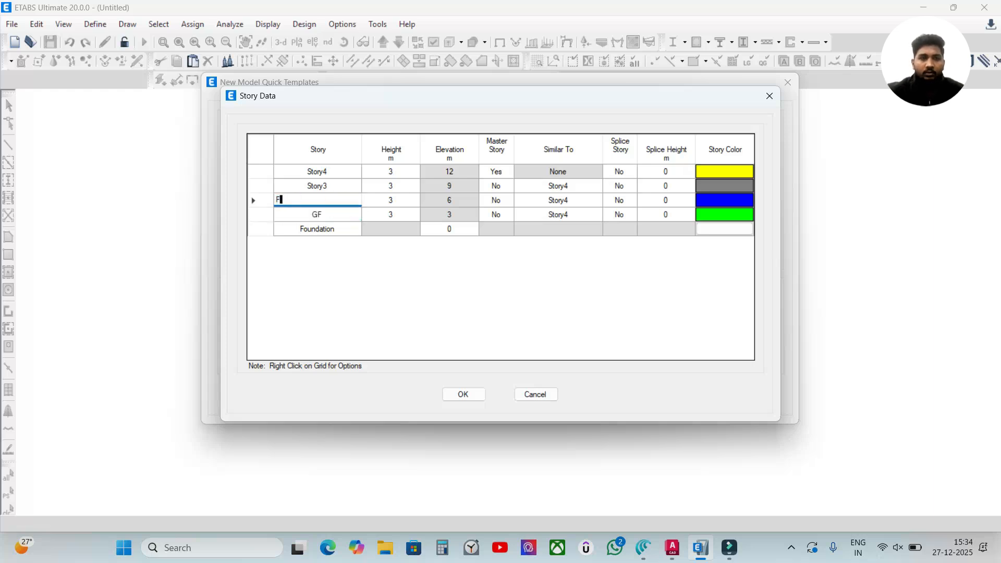
left_click(306, 187)
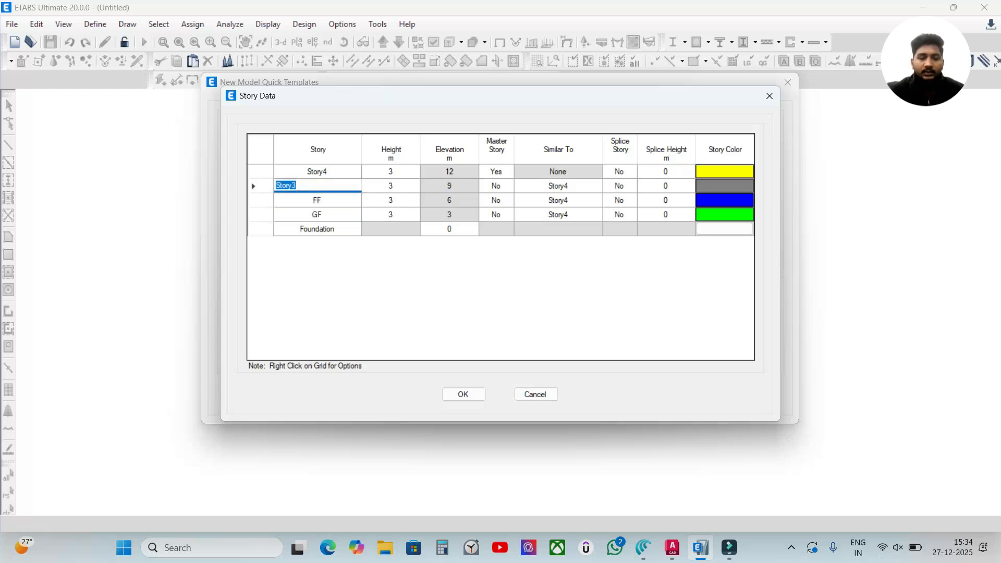
type("2F")
left_click(315, 170)
type("3F")
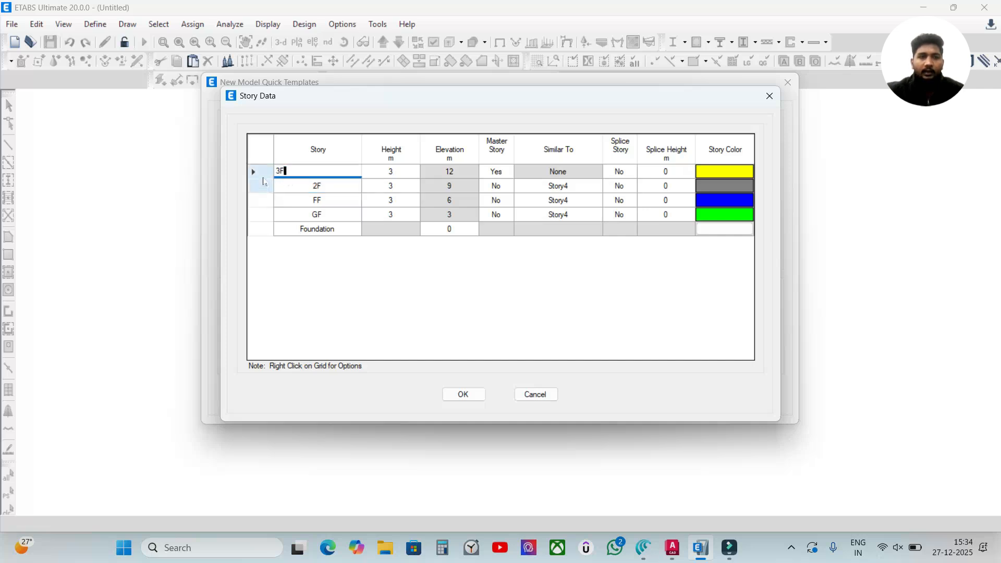
Add one 3 m story above 3F, replicated from 3F and keeping existing story heights, and name it Terrace.
left_click(261, 171)
right_click(266, 175)
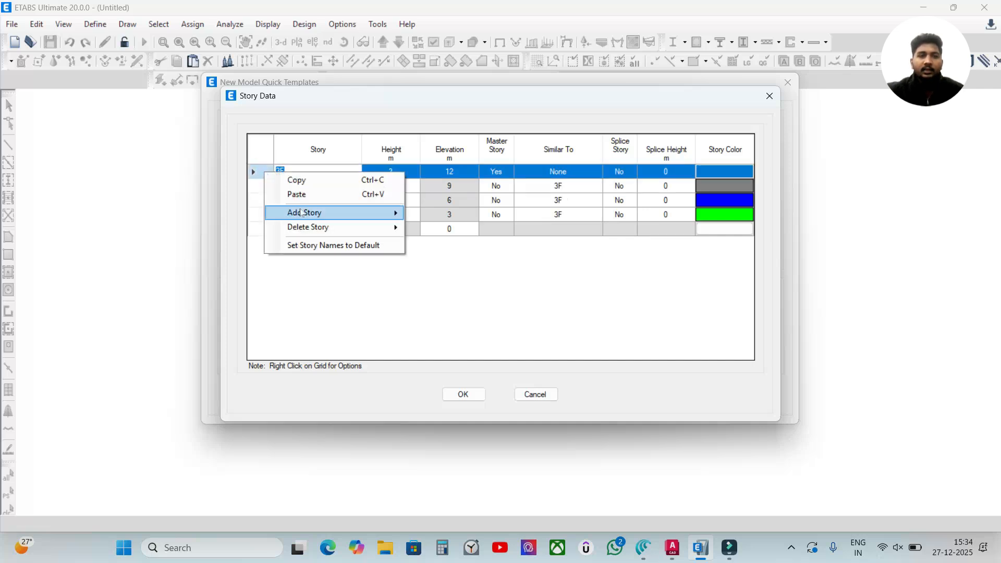
left_click(259, 171)
right_click(264, 173)
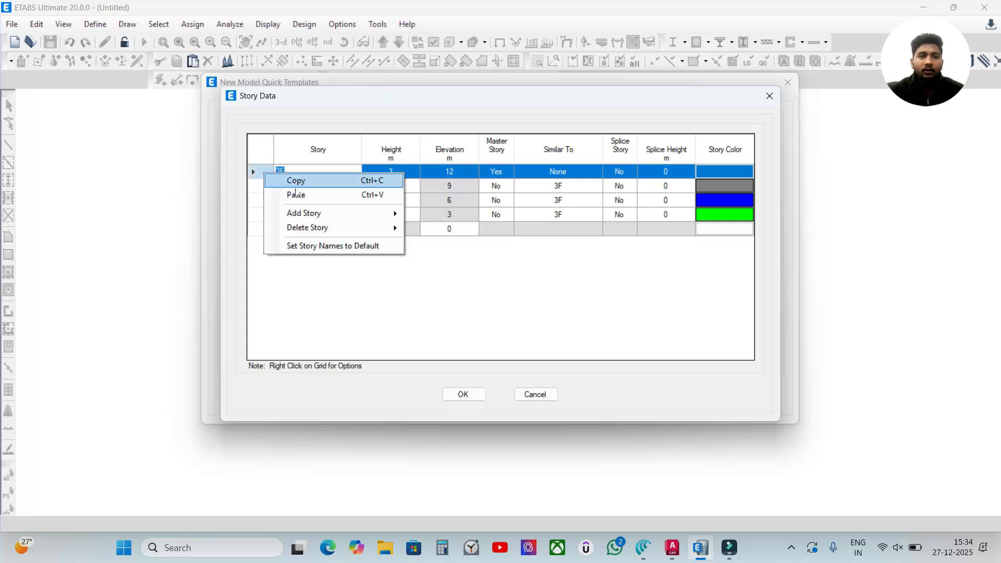
mouse_move(303, 215)
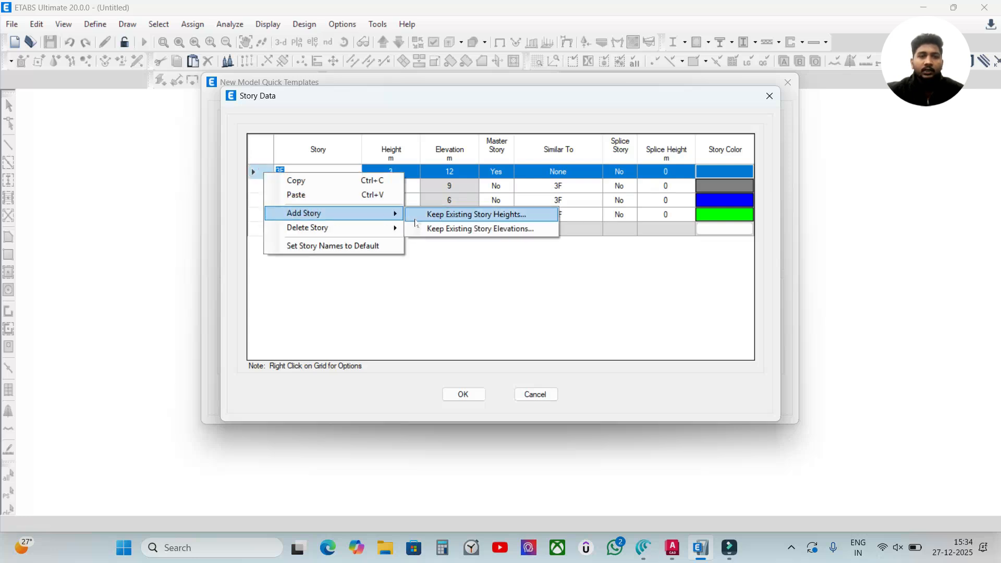
left_click(447, 218)
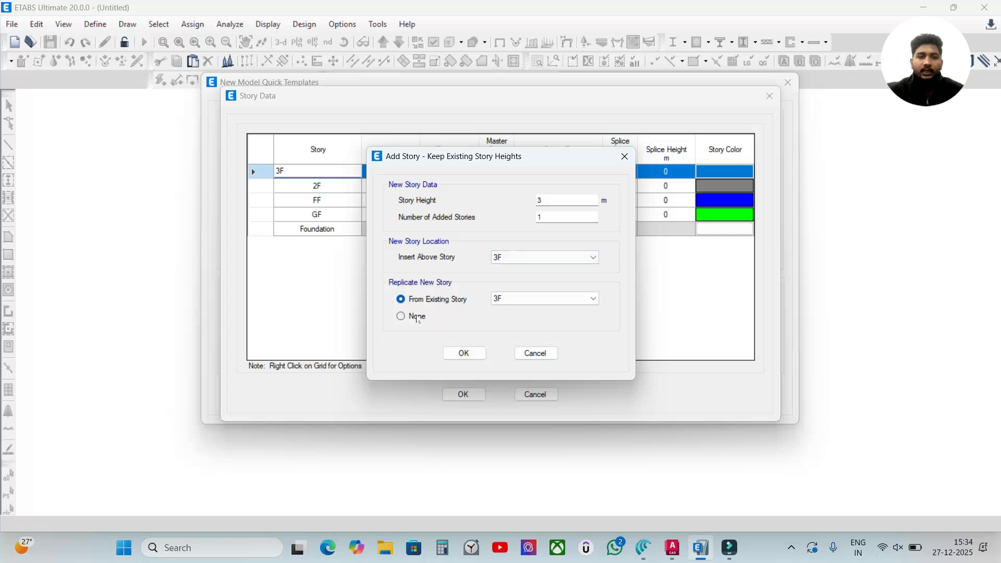
left_click(474, 353)
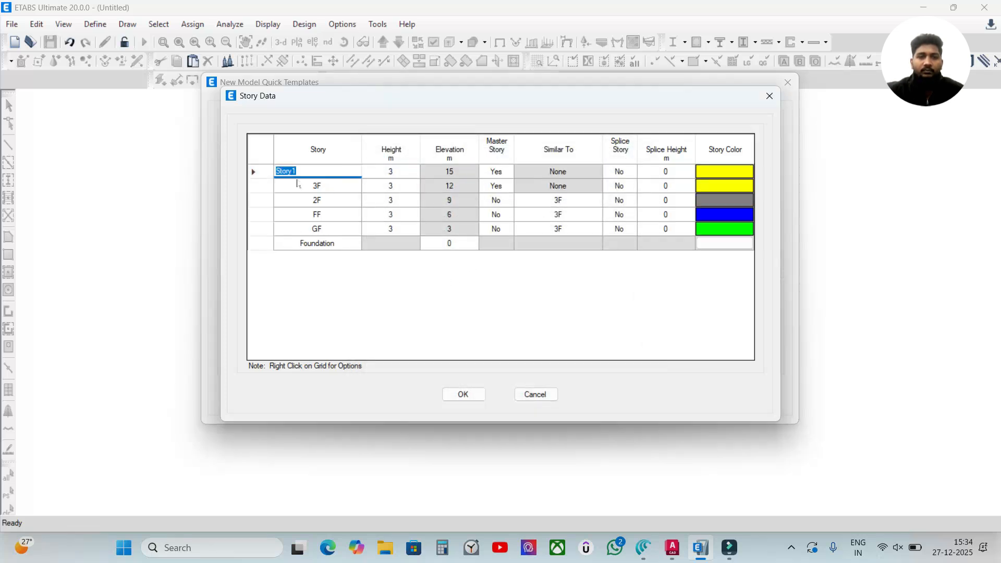
key("BackSpace")
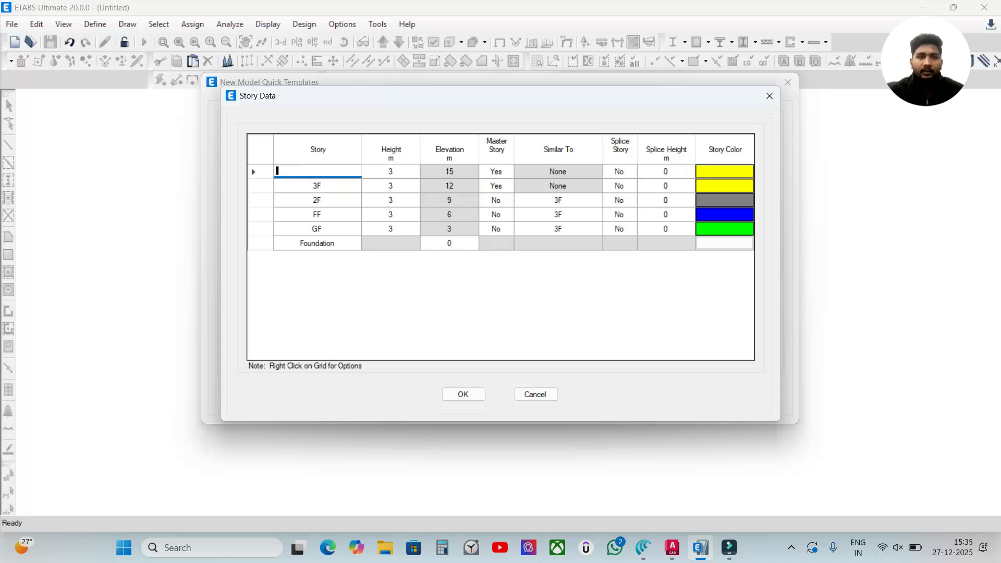
type("Terrace")
Set the Terrace story's master story option to No and make it similar to 3F.
left_click(496, 172)
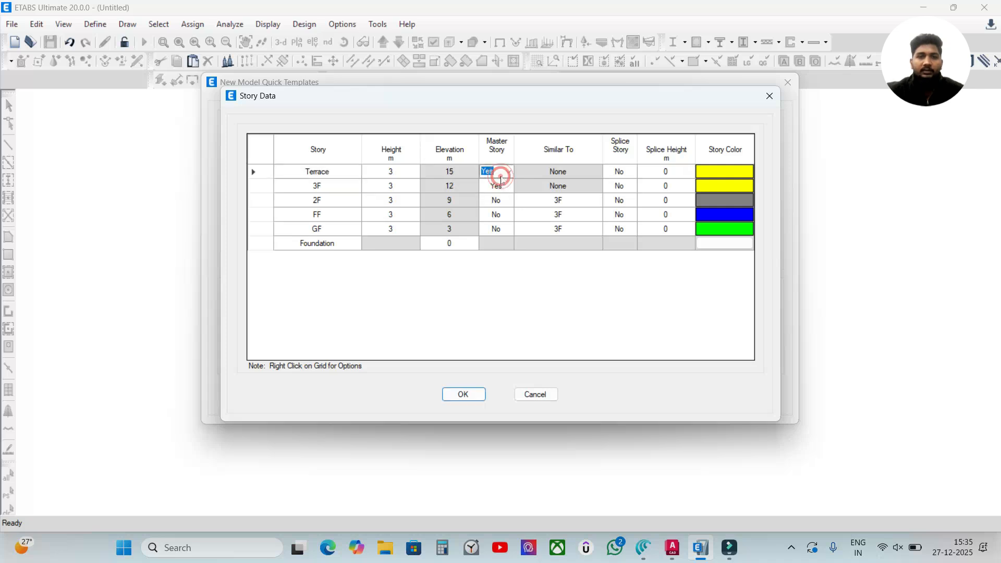
left_click(509, 172)
left_click(485, 191)
left_click(561, 172)
left_click(596, 172)
left_click(553, 182)
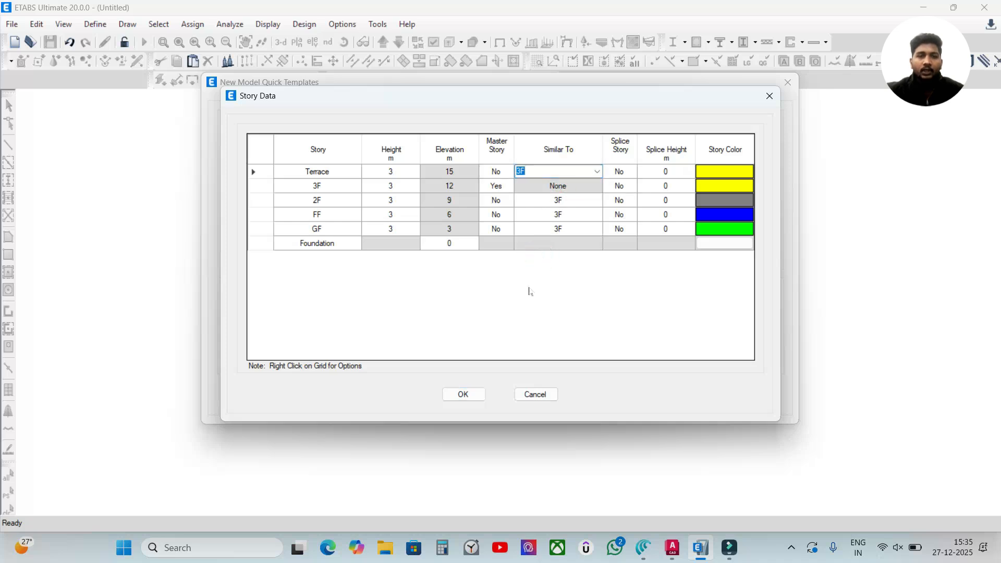
Accept the story data and create the model with the Grid Only template.
left_click(463, 395)
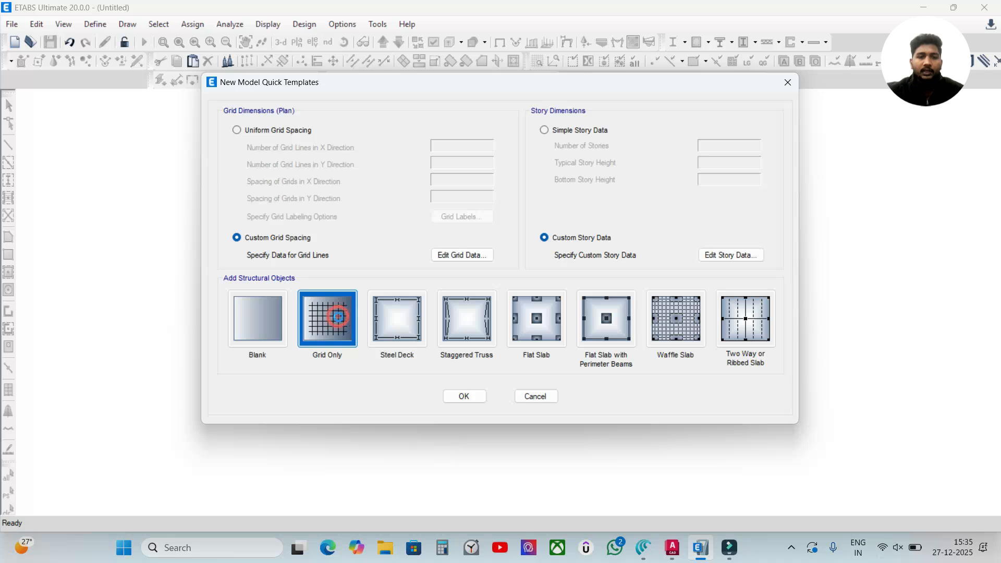
left_click(464, 396)
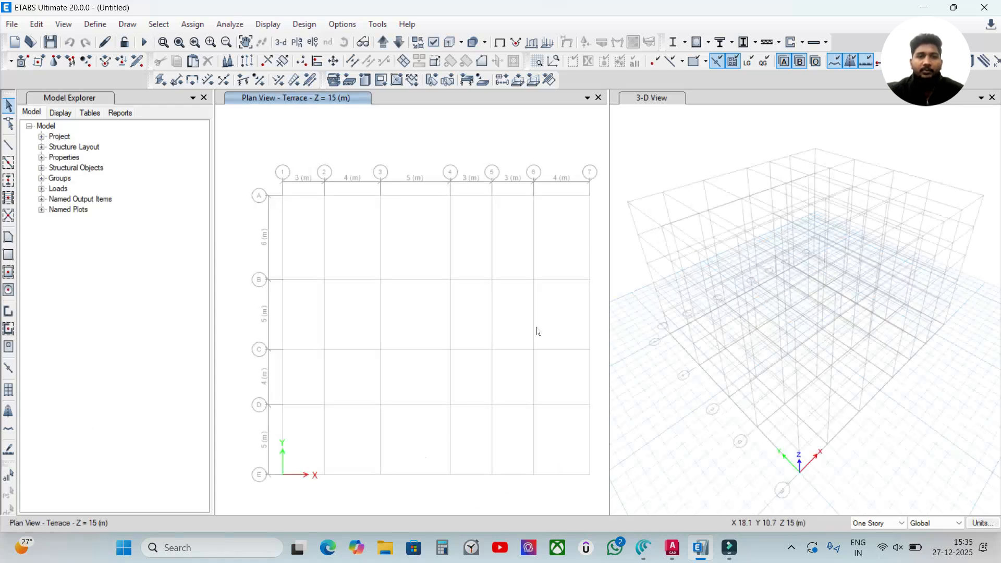
middle_click_drag(527, 308, 525, 286)
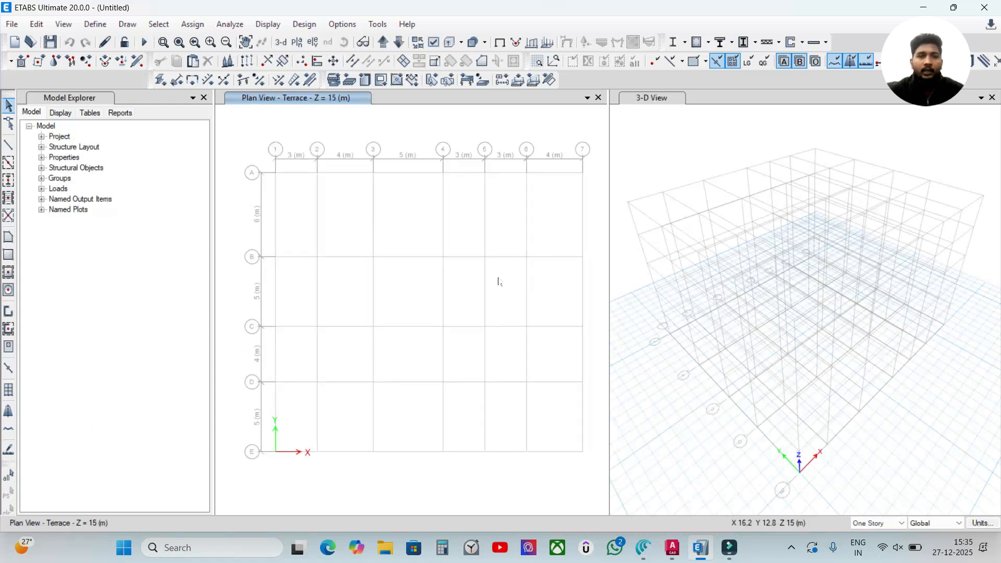
Switch to AutoCAD and examine the column and beam layout plan, toggling the lineweight display off and on.
mouse_move(673, 547)
left_click(680, 489)
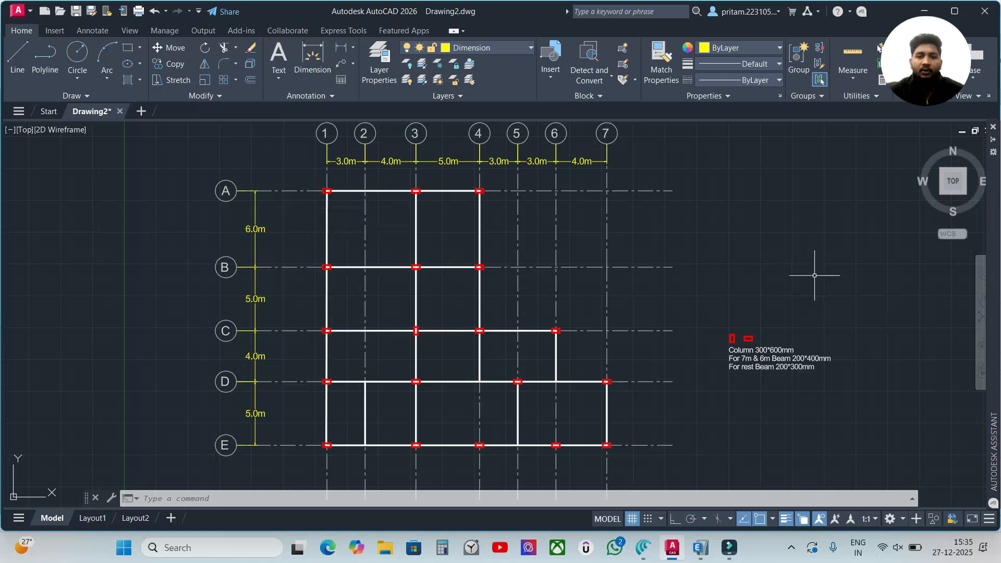
left_click(785, 519)
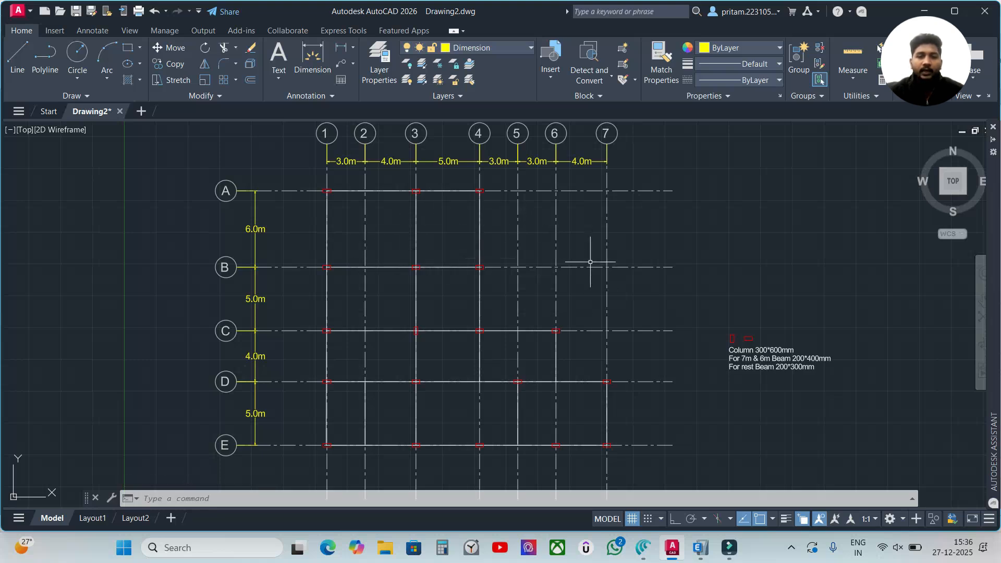
left_click(786, 519)
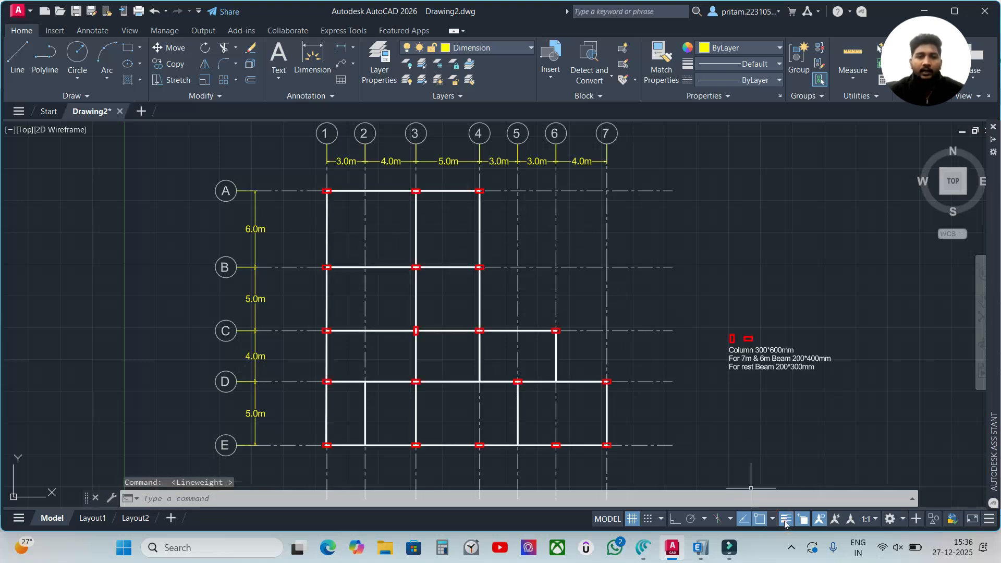
left_click(777, 448)
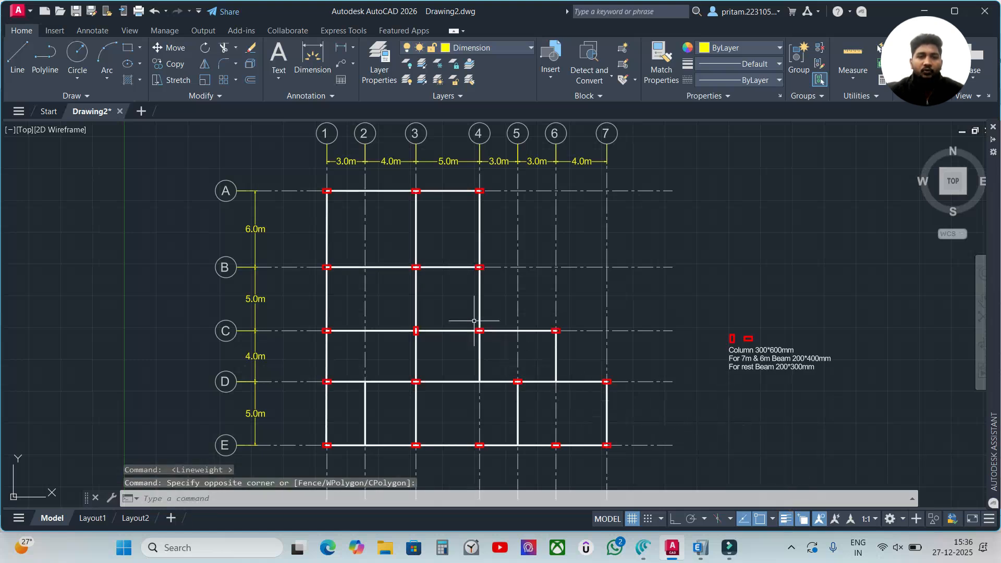
scroll(660, 315, "up", 2)
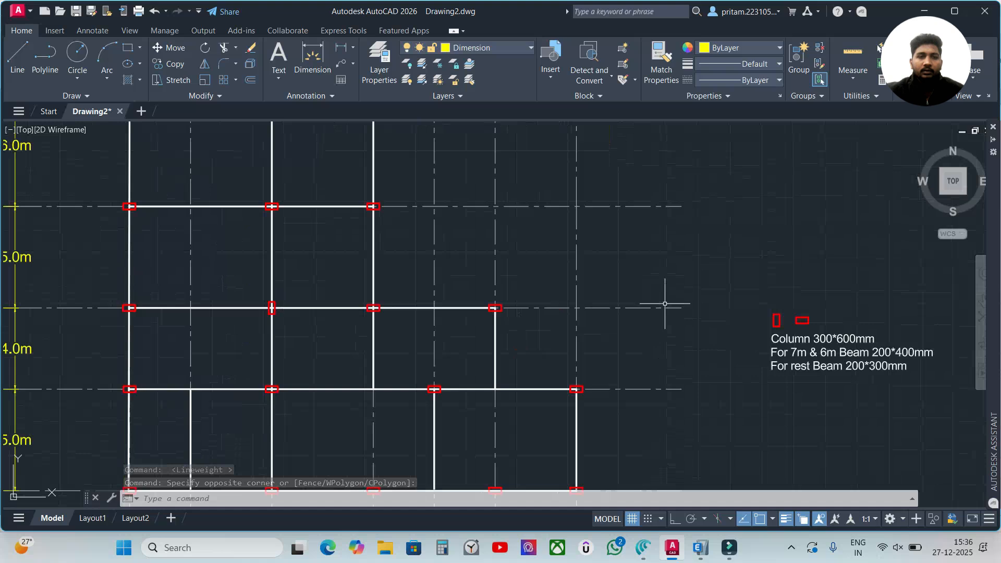
scroll(662, 302, "down", 2)
middle_click_drag(697, 284, 701, 326)
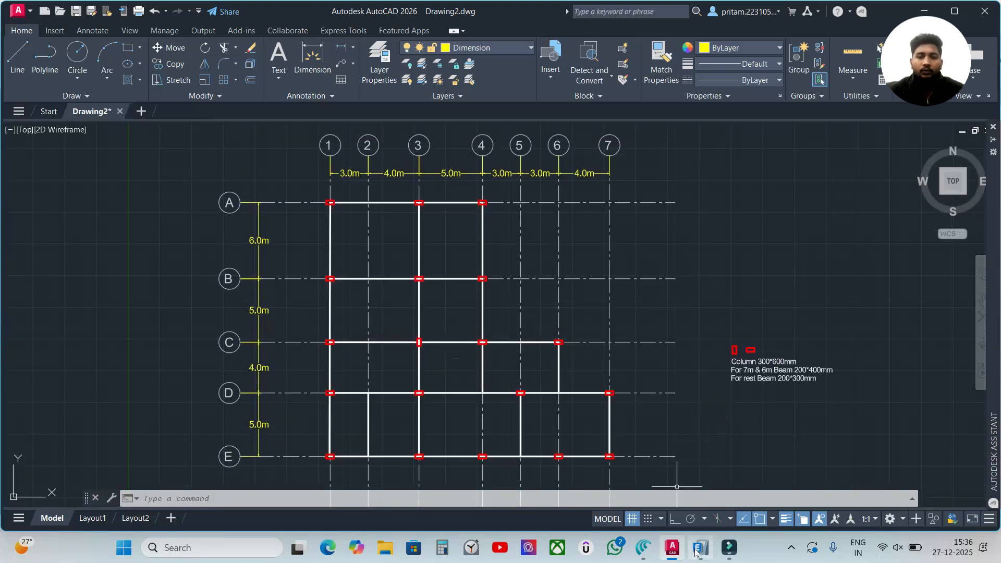
Switch to the Canva project sheet and review the material grades, member sizes, loading and story height.
mouse_move(699, 553)
left_click(643, 548)
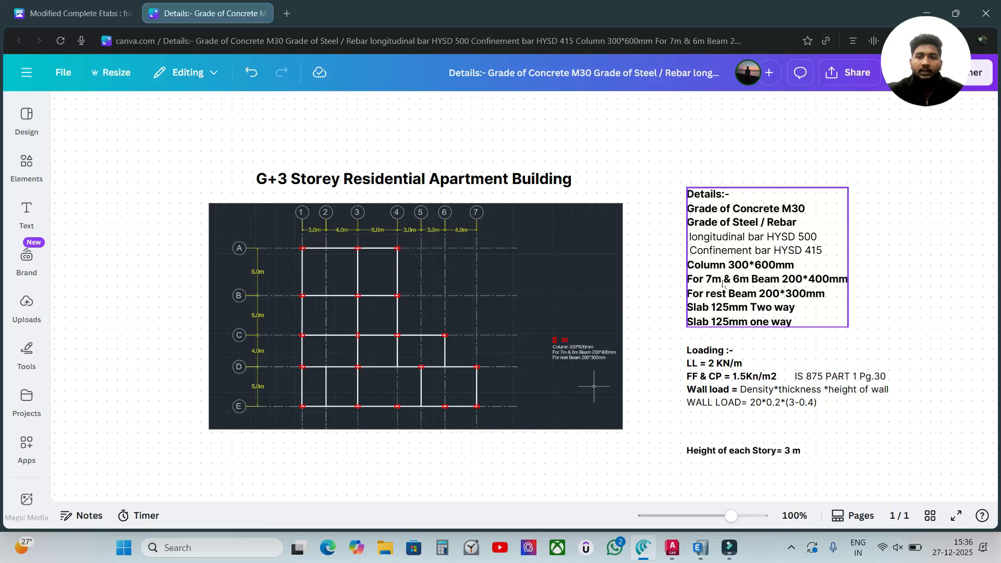
left_click(496, 273)
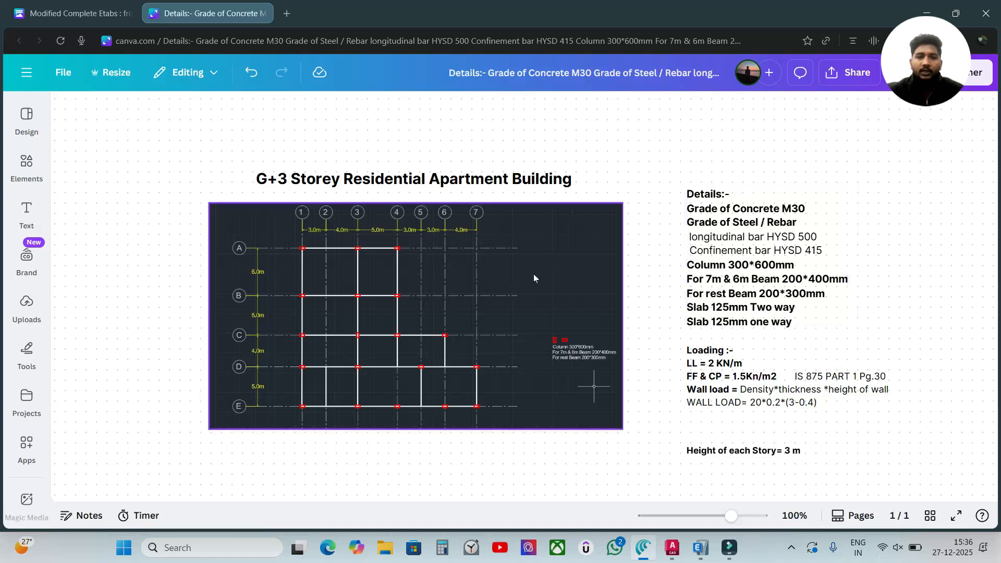
left_click(718, 284)
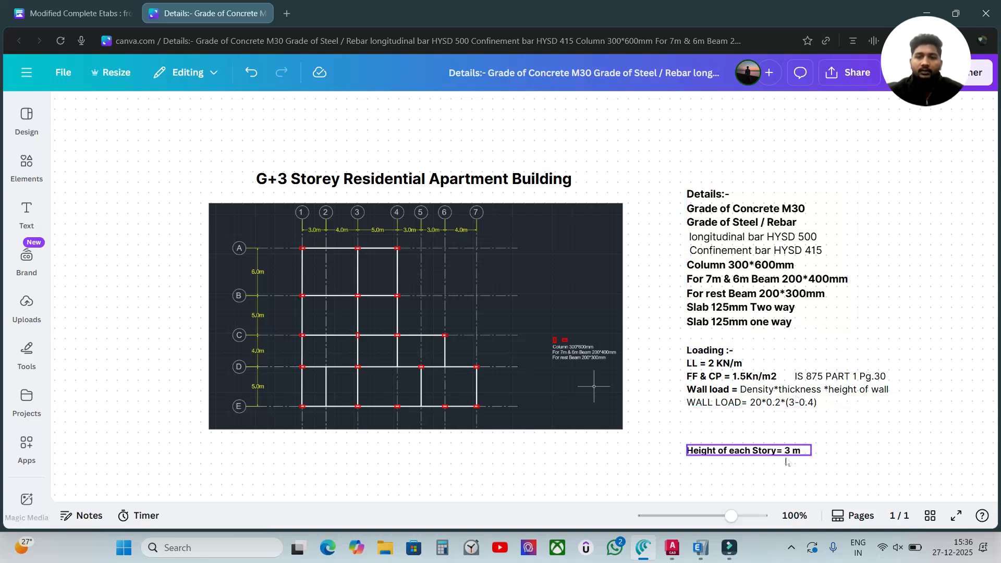
Switch to ETABS and add a new Indian-standard concrete material of grade M30 with its default properties.
left_click(701, 548)
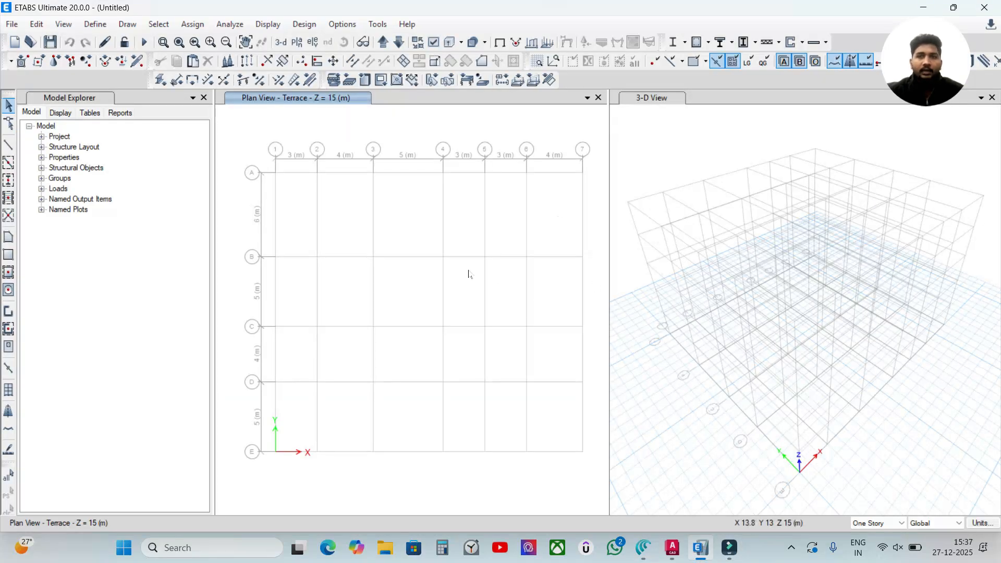
left_click(95, 24)
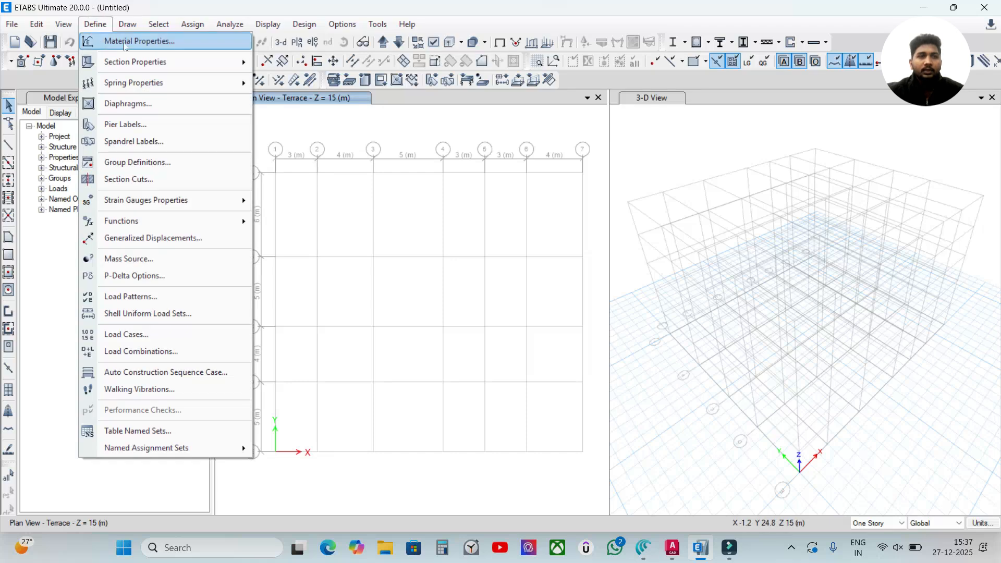
left_click(125, 42)
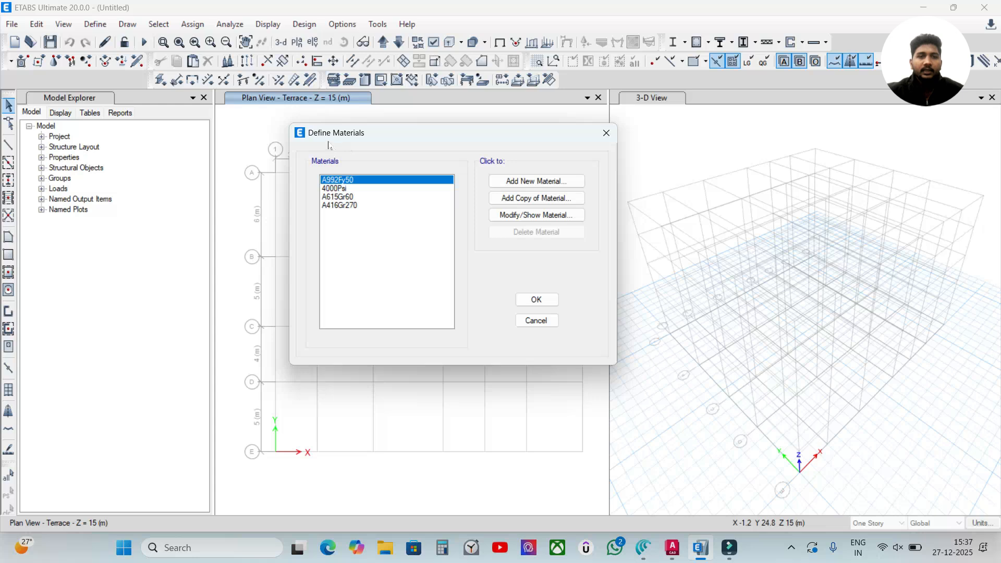
left_click(545, 181)
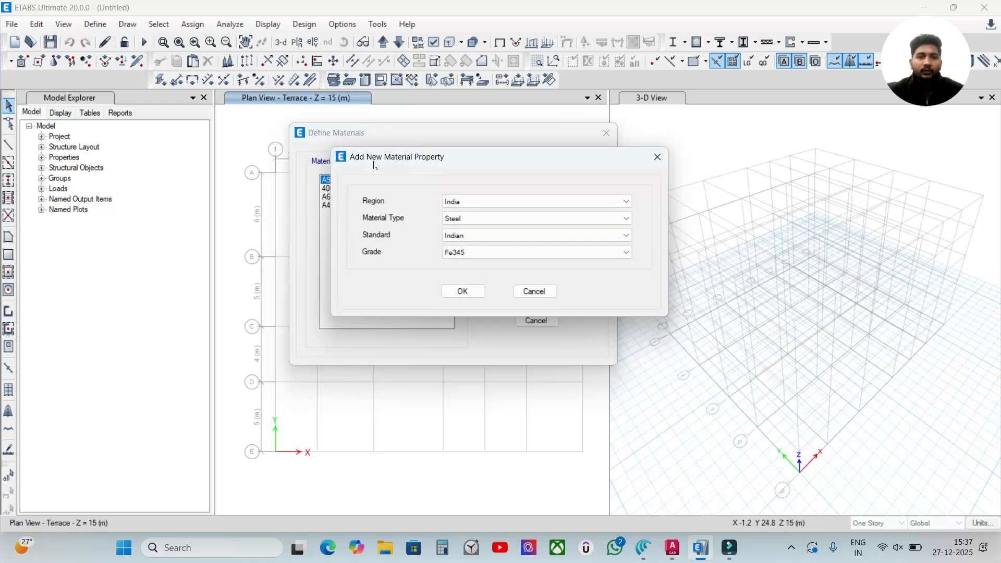
left_click(496, 217)
left_click(491, 239)
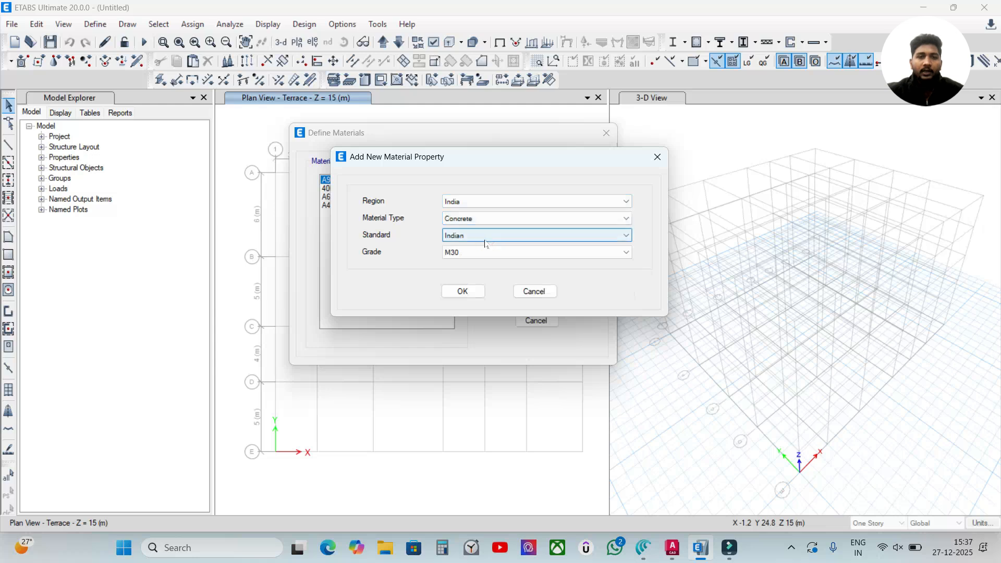
left_click(463, 291)
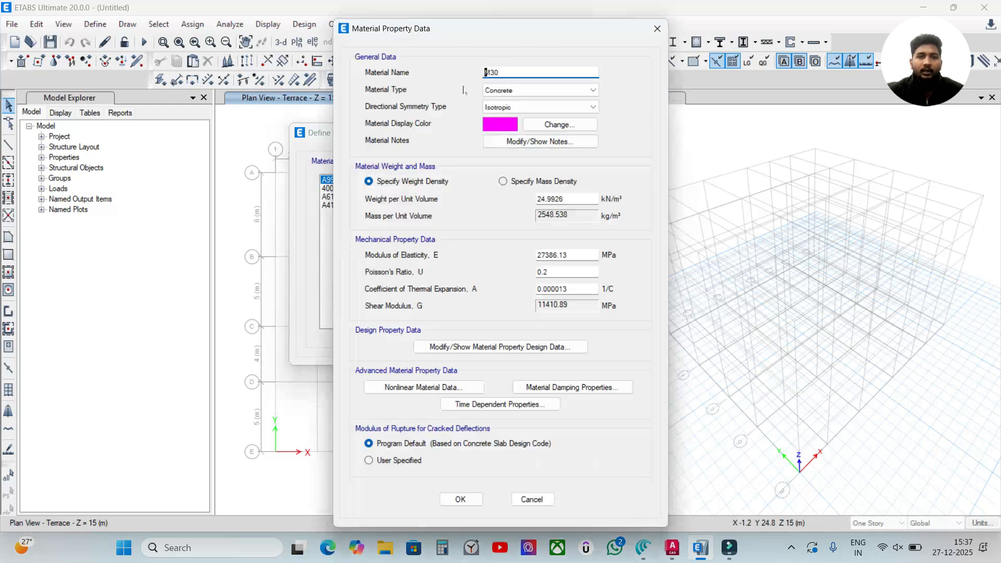
left_click_drag(415, 34, 412, 29)
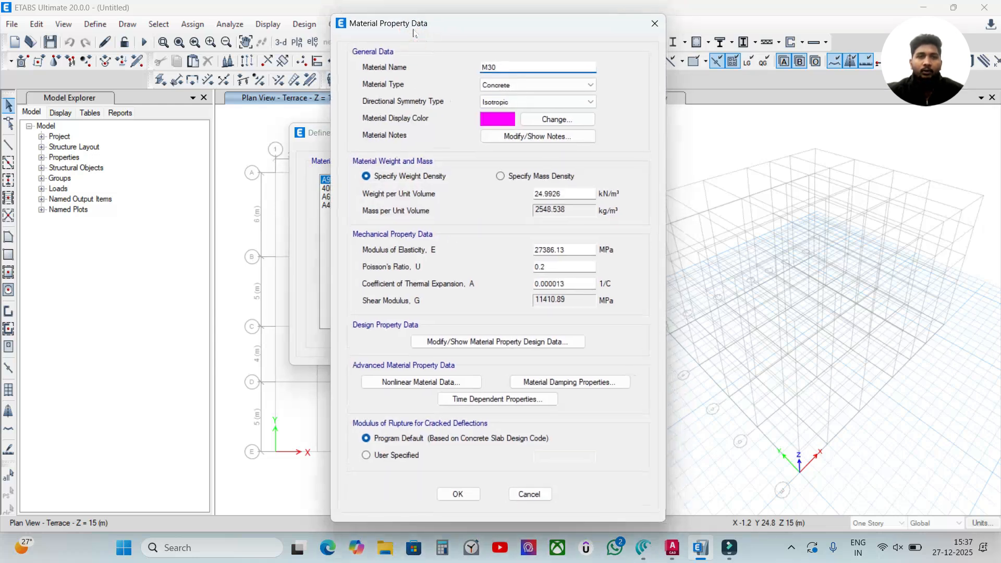
left_click(458, 494)
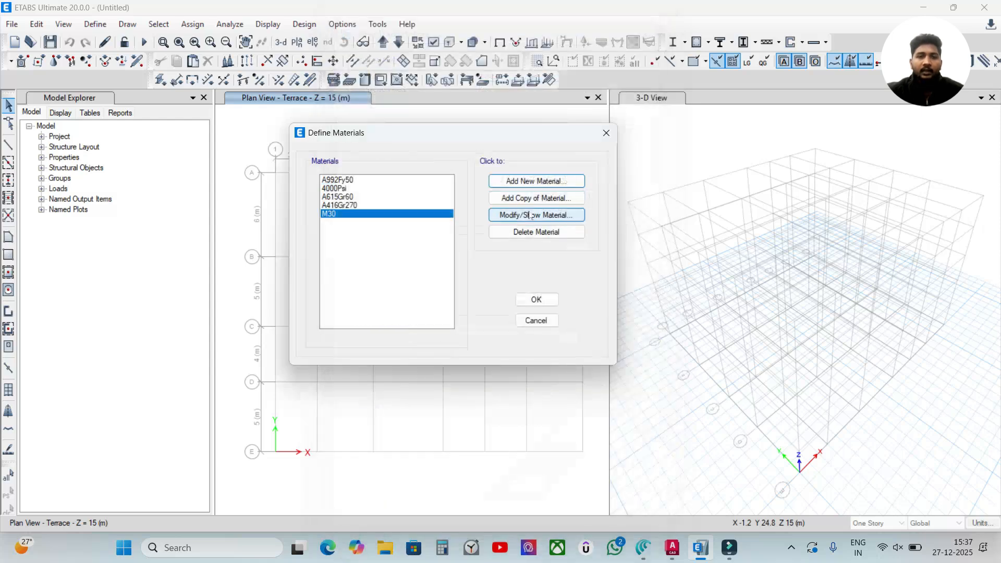
Add a new Indian-standard rebar material of grade HYSD Grade 500 for the longitudinal bars, keeping its default properties.
left_click(537, 183)
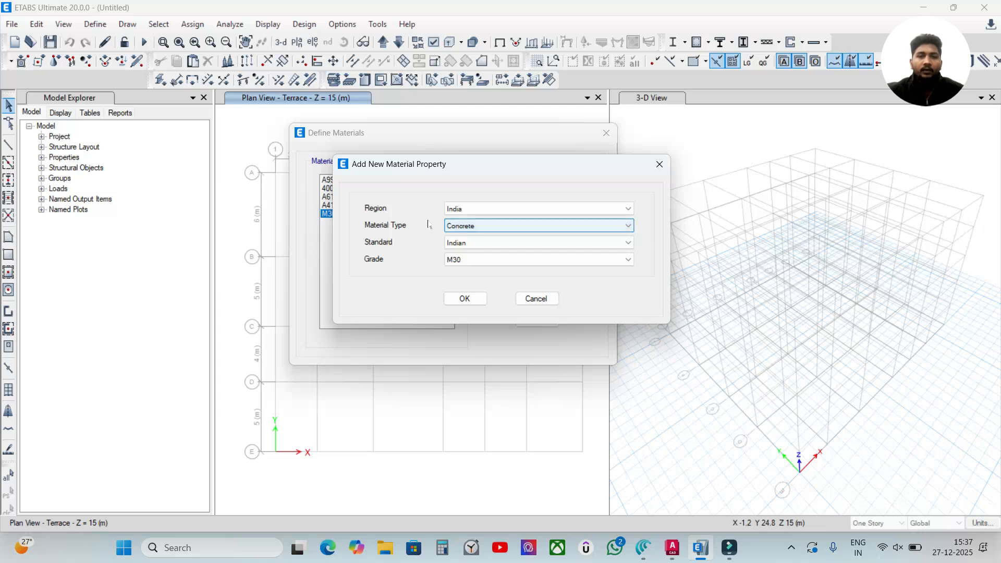
left_click(480, 225)
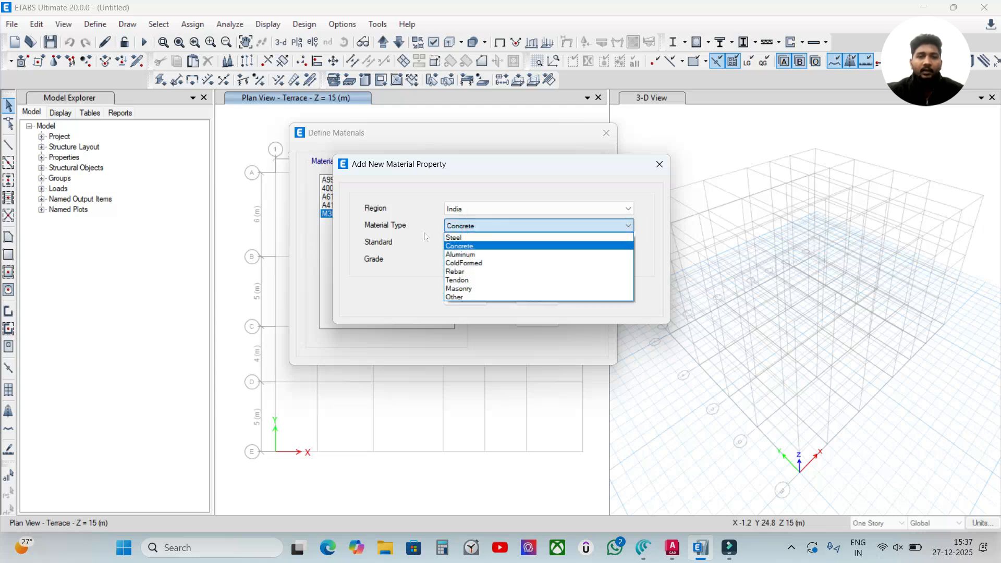
left_click(474, 272)
left_click(489, 260)
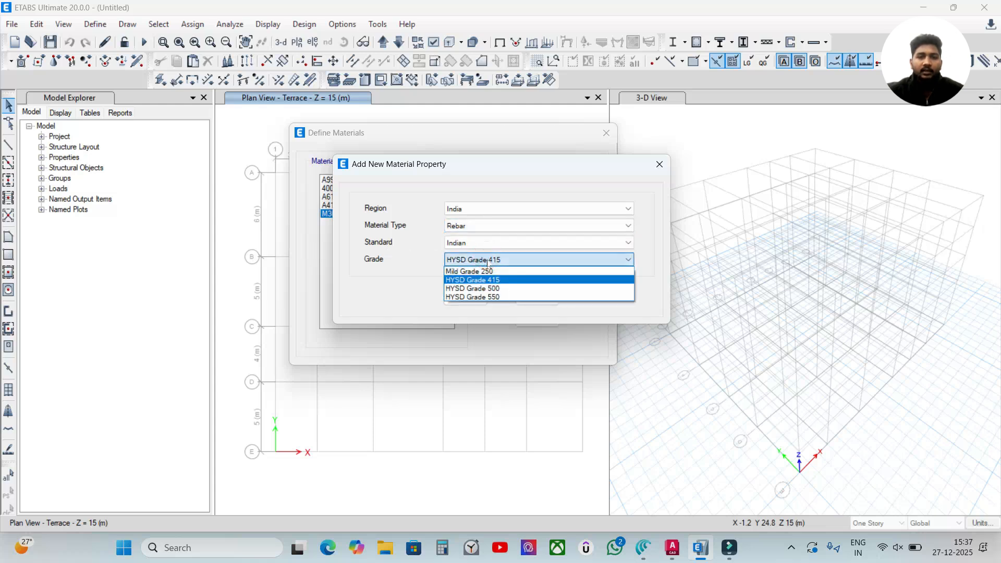
left_click(484, 288)
left_click(477, 298)
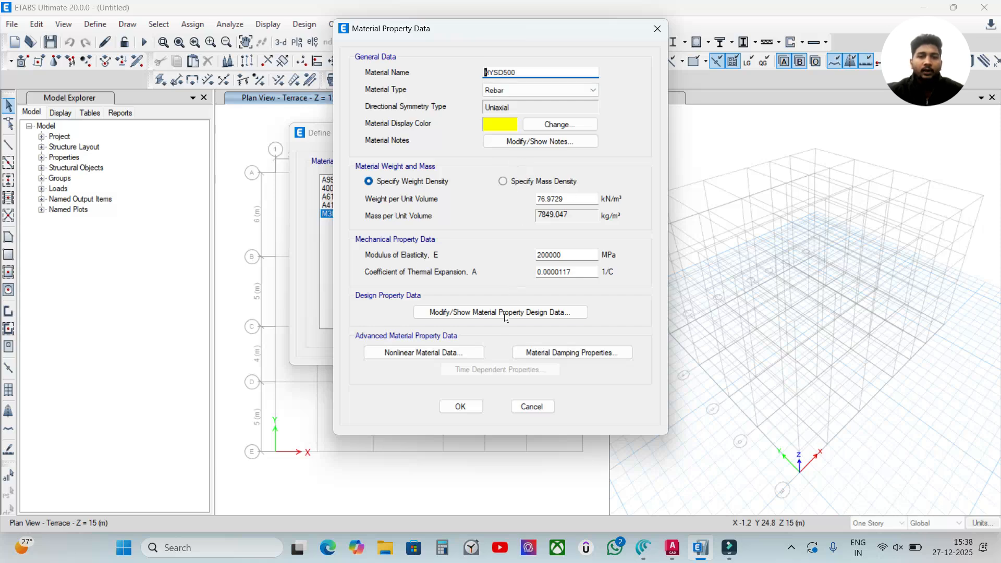
left_click(461, 407)
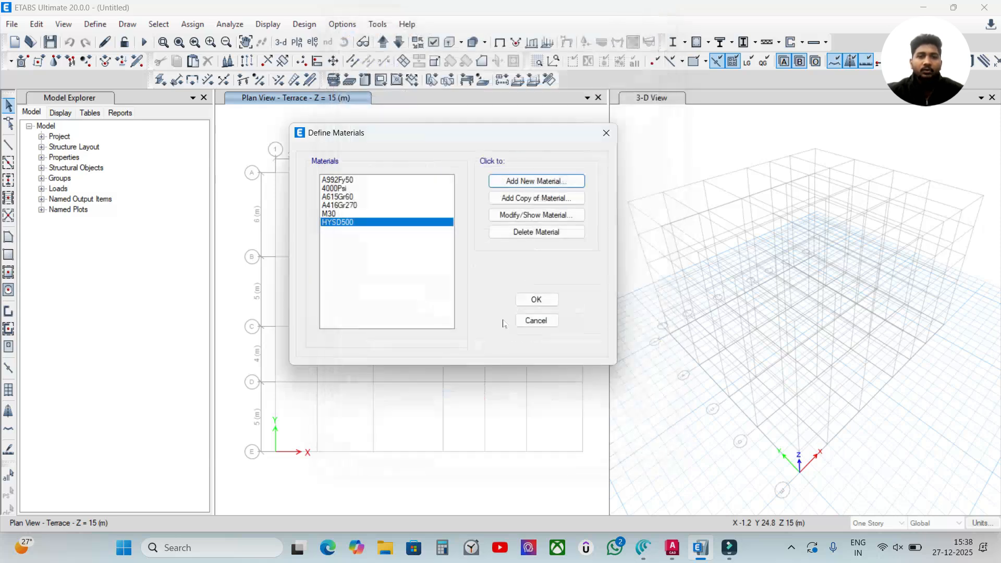
Add a new Indian-standard rebar material of grade HYSD Grade 415 and accept the material definitions.
left_click(550, 182)
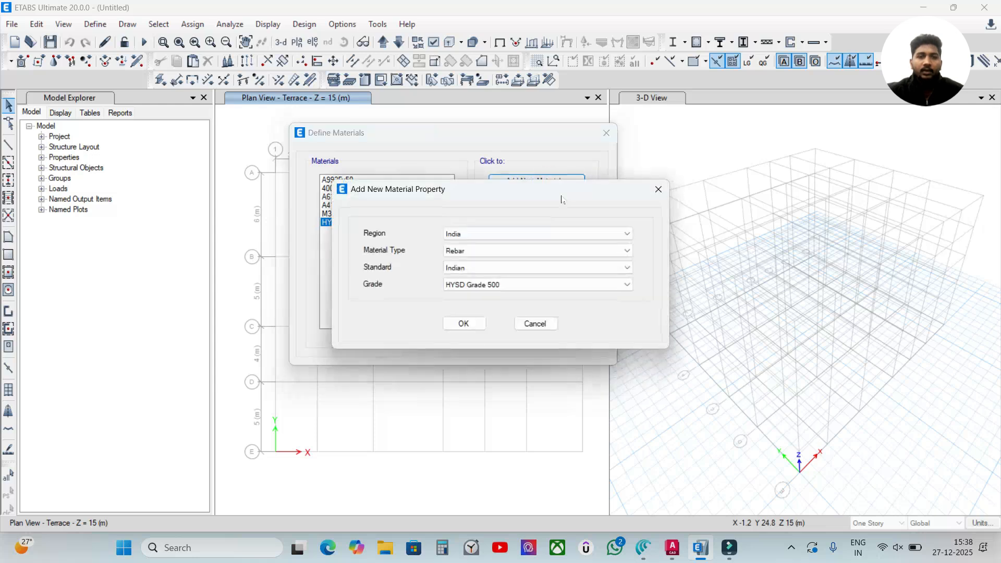
left_click(458, 285)
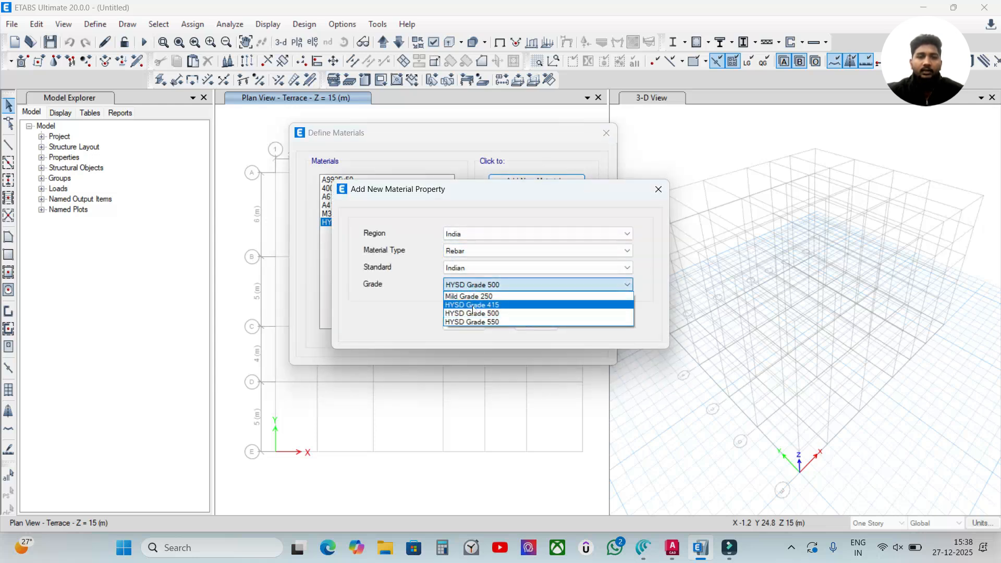
left_click(483, 305)
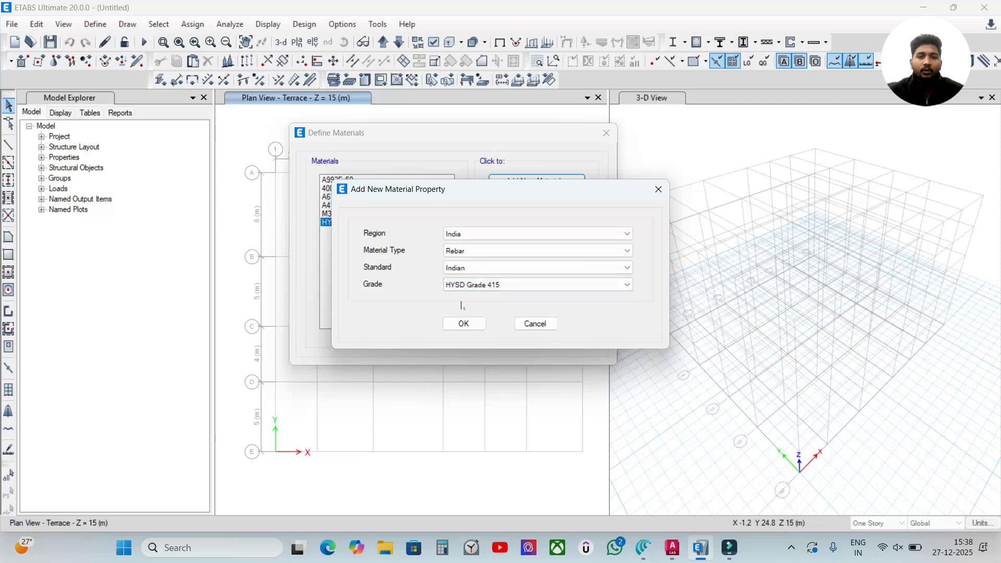
left_click(461, 323)
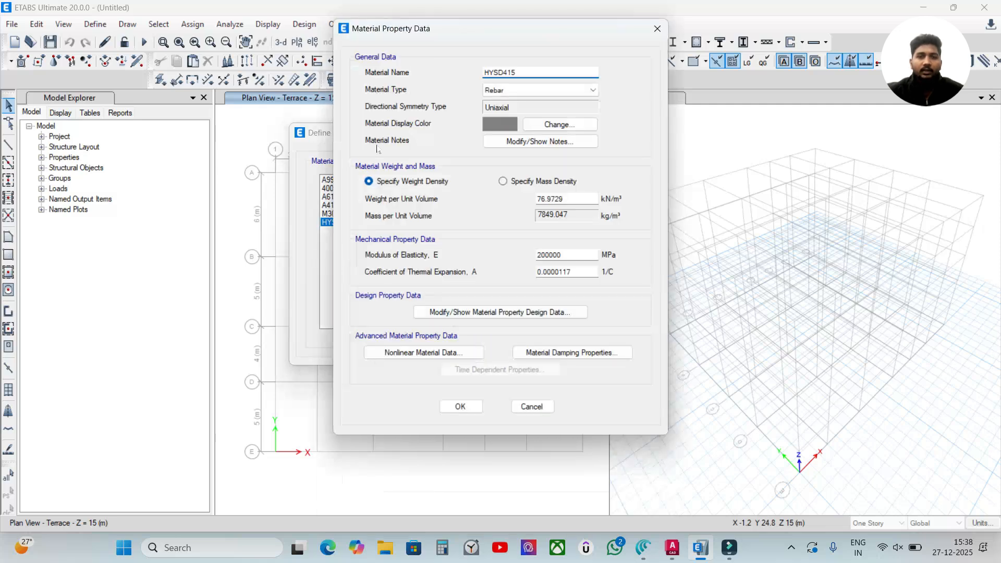
left_click(461, 406)
left_click(341, 213)
left_click(344, 223)
left_click(344, 231)
left_click(350, 211)
left_click(349, 221)
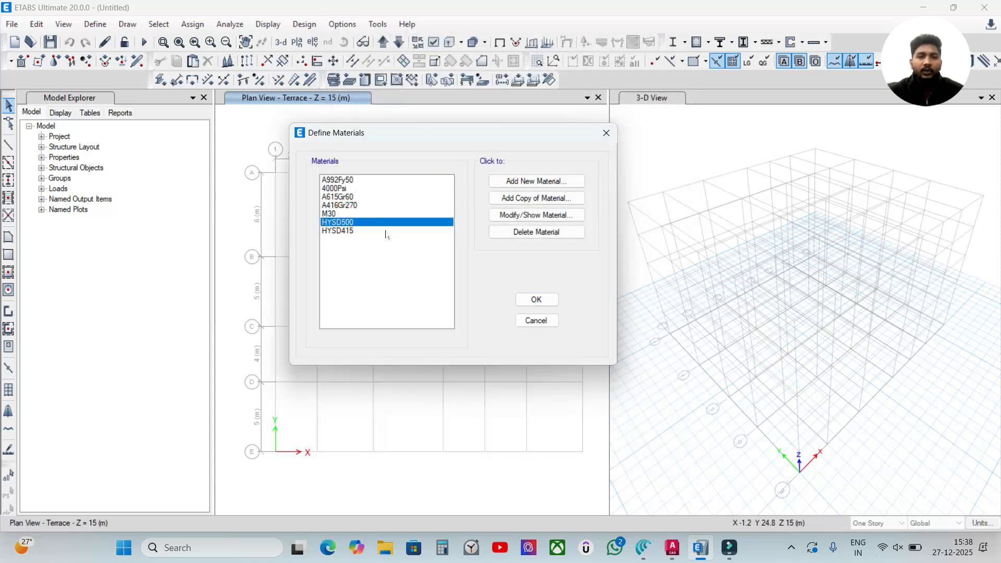
left_click(532, 301)
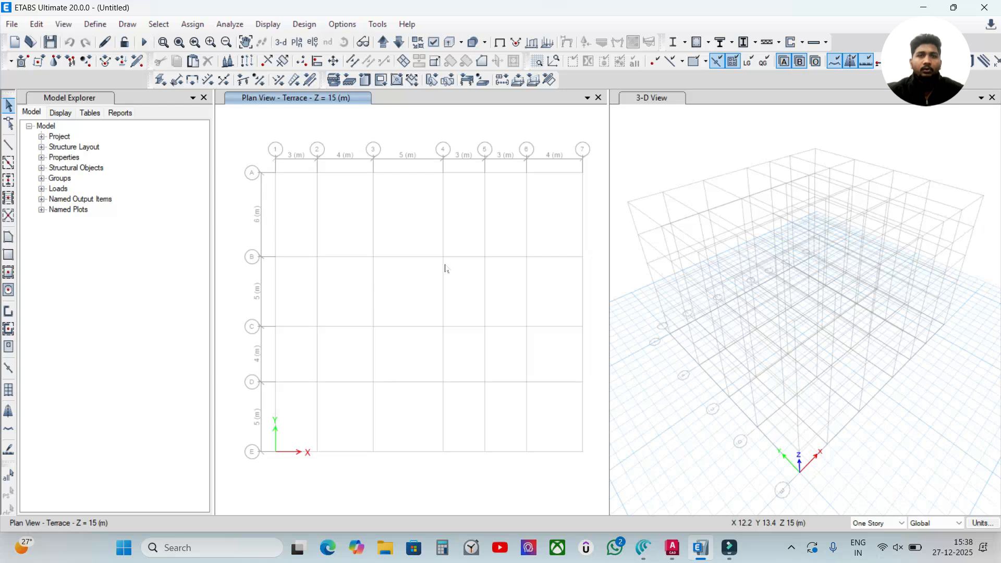
Add a new concrete rectangular frame section and name it Beam 200*300mm.
left_click(95, 24)
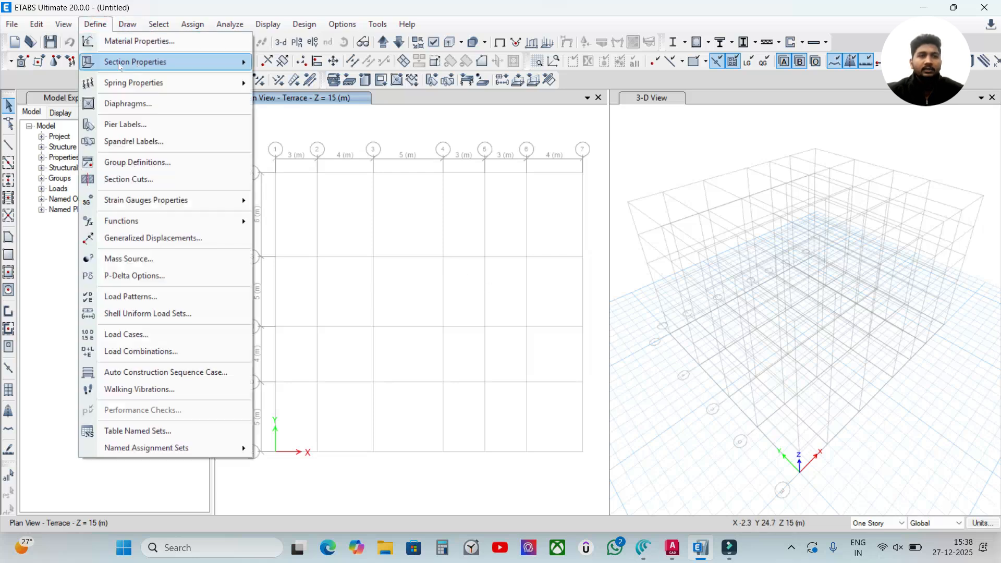
mouse_move(126, 63)
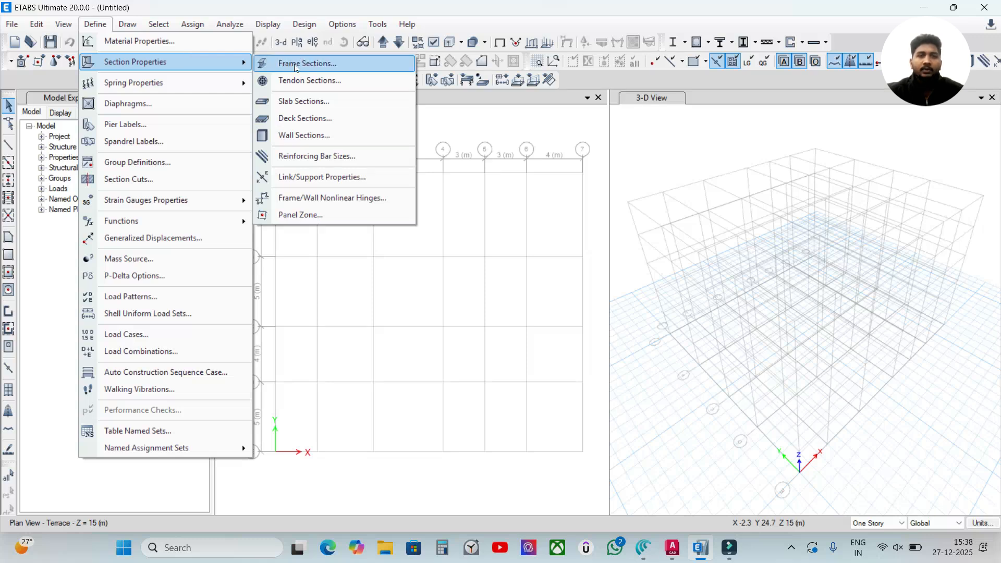
left_click(297, 66)
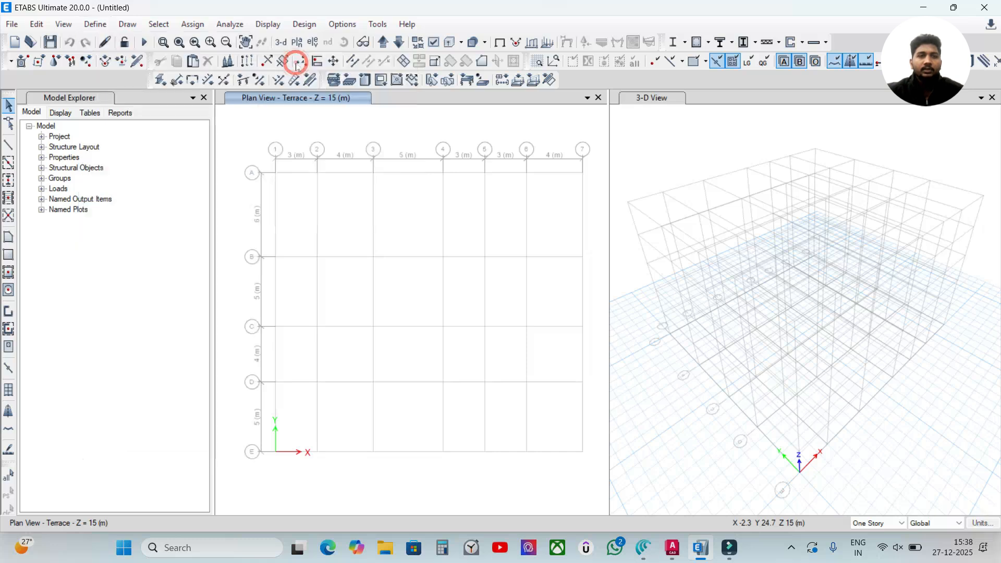
left_click_drag(339, 105, 287, 71)
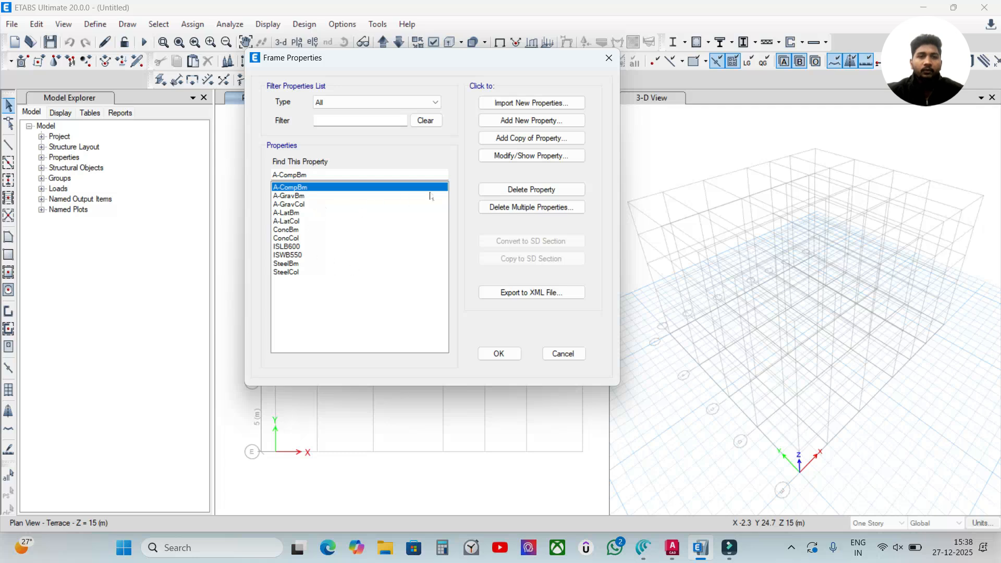
left_click(527, 121)
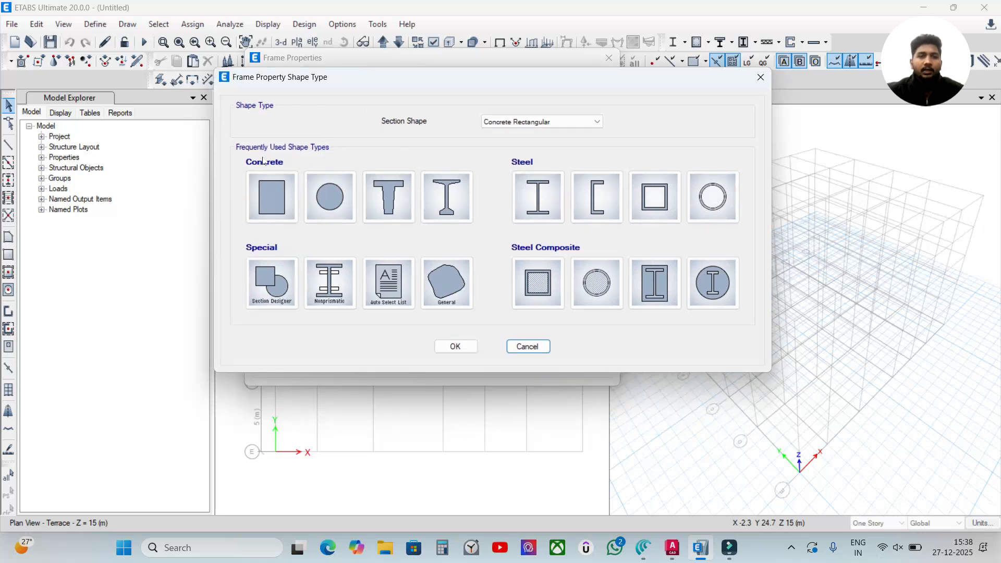
left_click(269, 206)
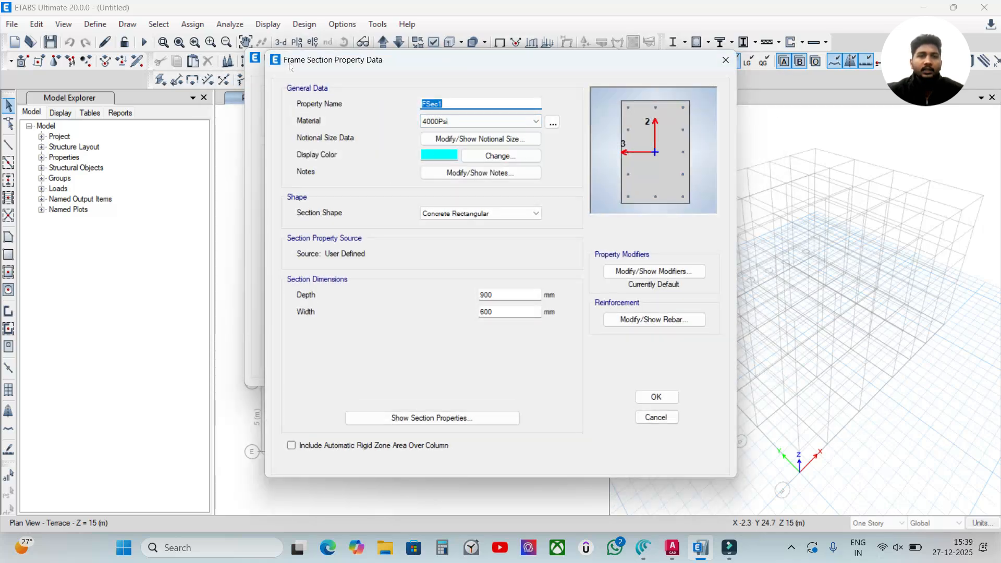
double_click(476, 103)
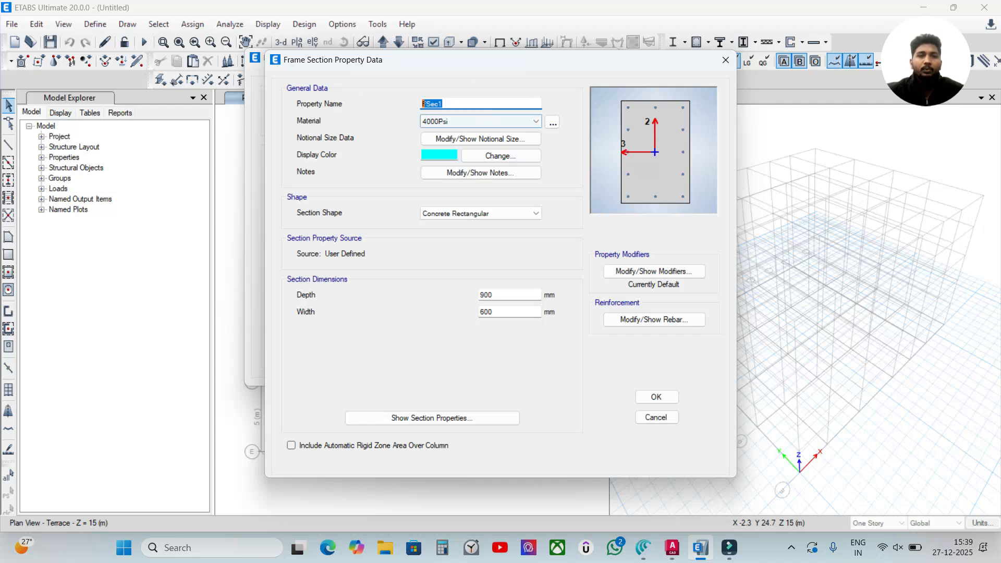
type("B")
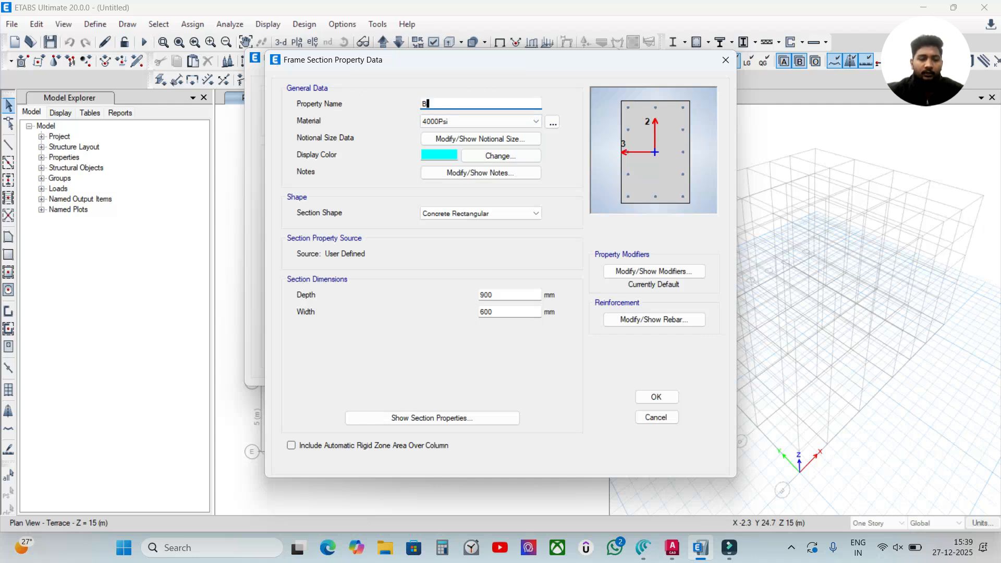
type("eam 200*300mm")
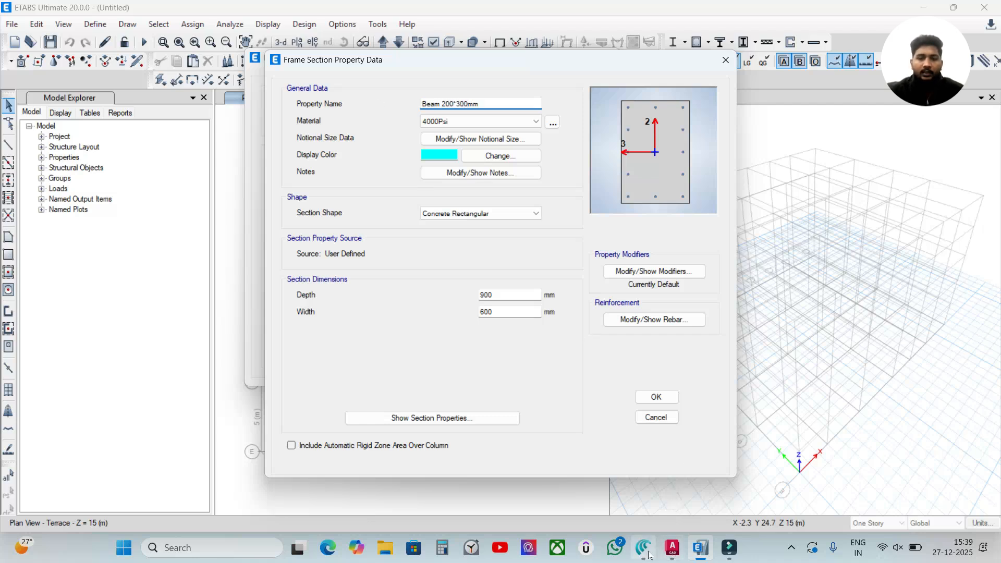
Check the beam size on the Canva project sheet, and in ETABS give the beam section material M30, depth 300 mm and width 200 mm.
left_click(652, 485)
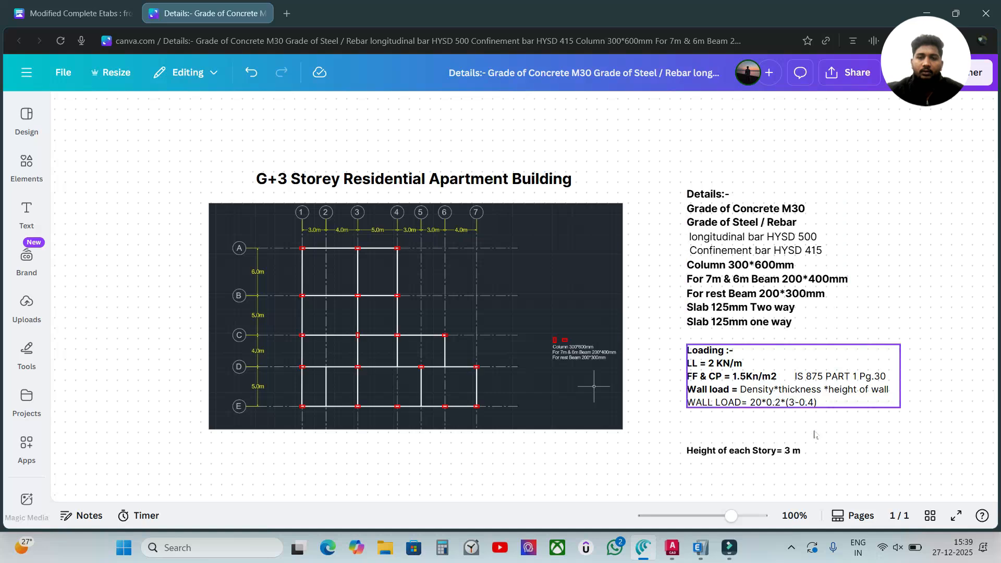
left_click(700, 547)
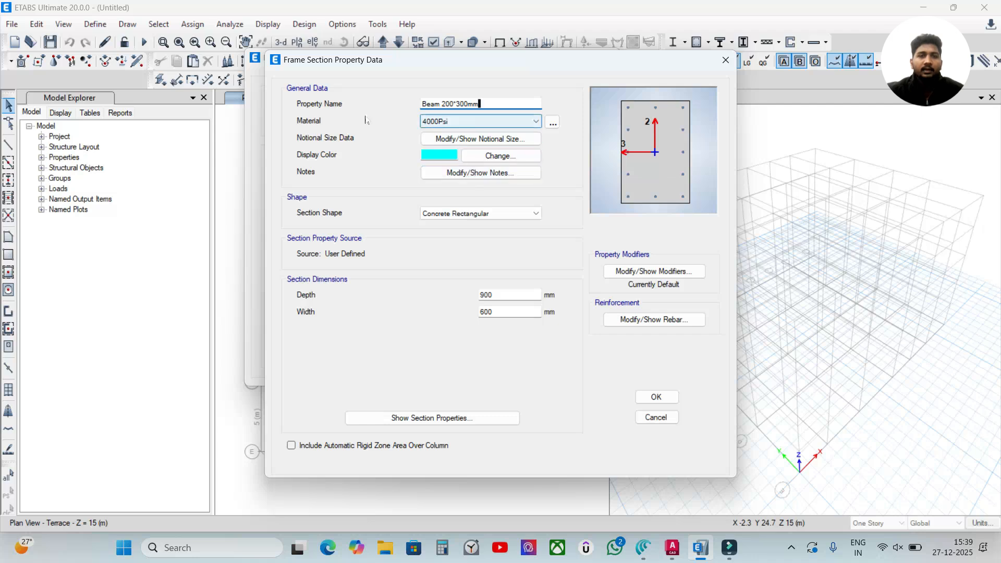
left_click(488, 121)
left_click(466, 167)
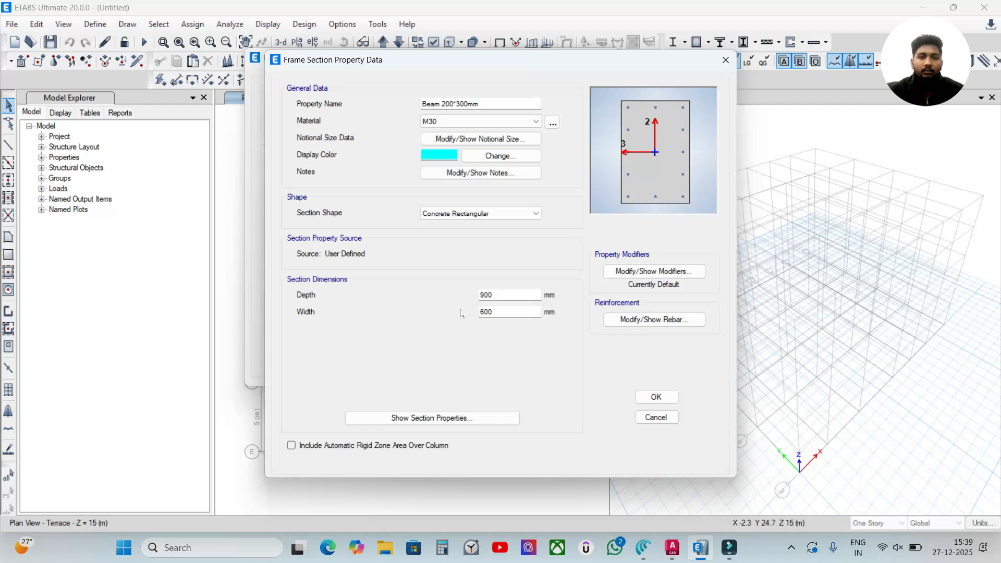
left_click_drag(499, 296, 415, 298)
type("300")
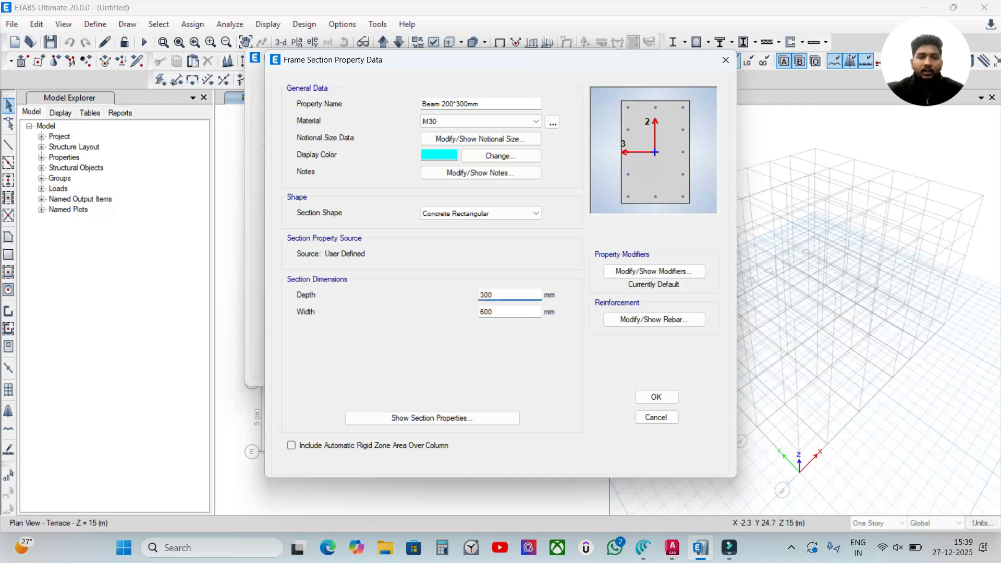
left_click_drag(519, 312, 437, 316)
type("200")
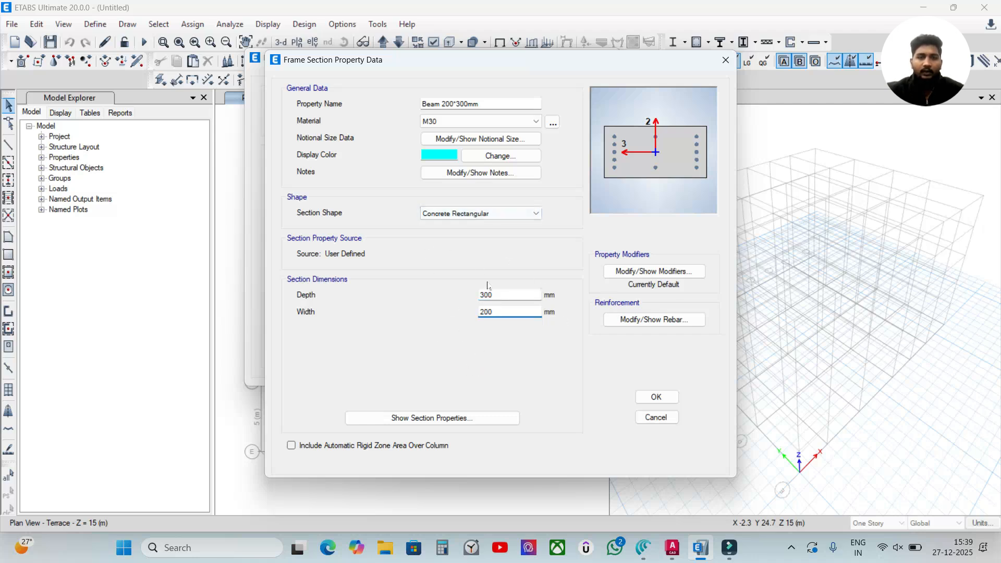
Set the 200*300 mm beam's reinforcement to M3 Design Only (Beam), with HYSD500 longitudinal bars and HYSD415 confinement ties.
left_click(620, 325)
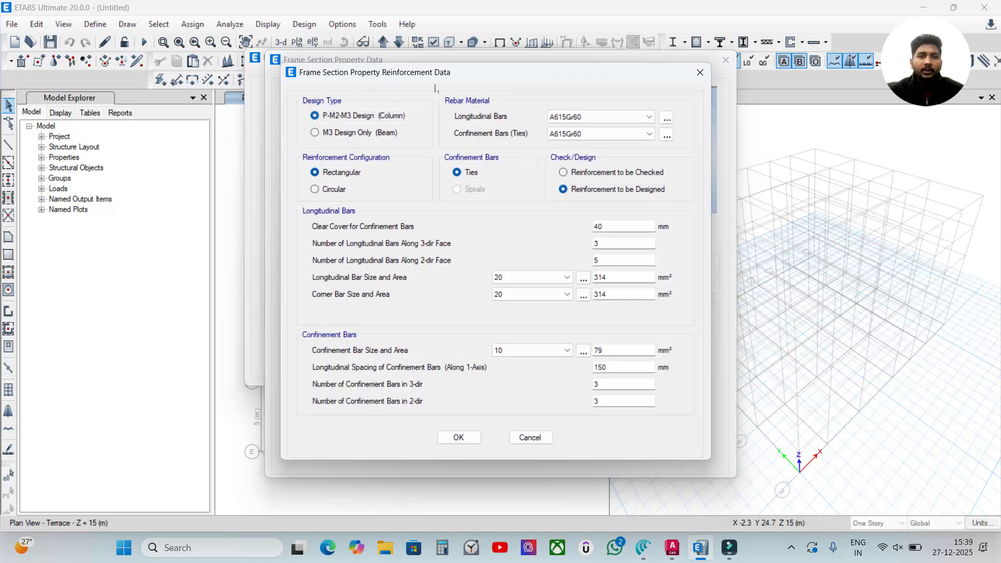
left_click(351, 134)
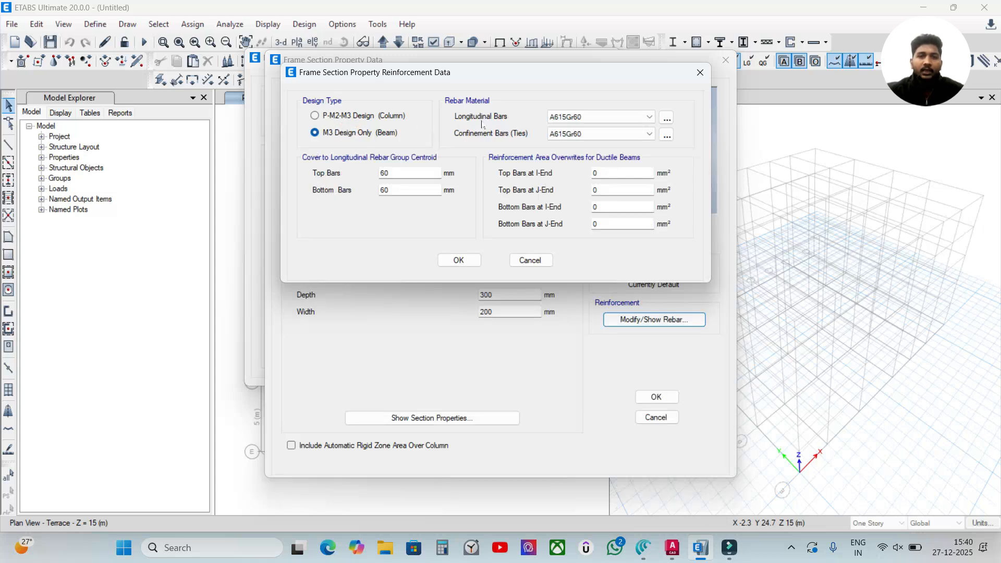
left_click(578, 118)
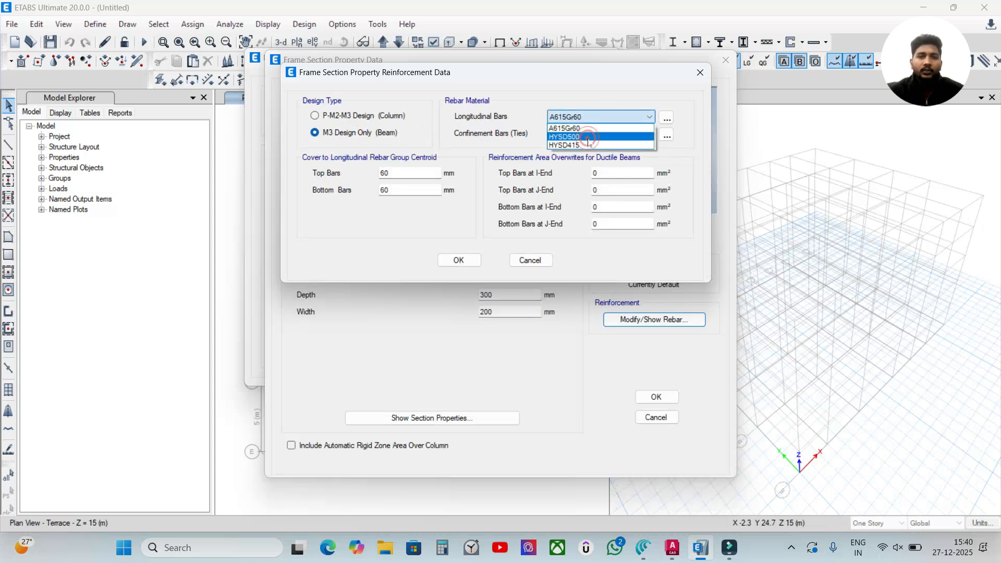
left_click(573, 147)
left_click(599, 134)
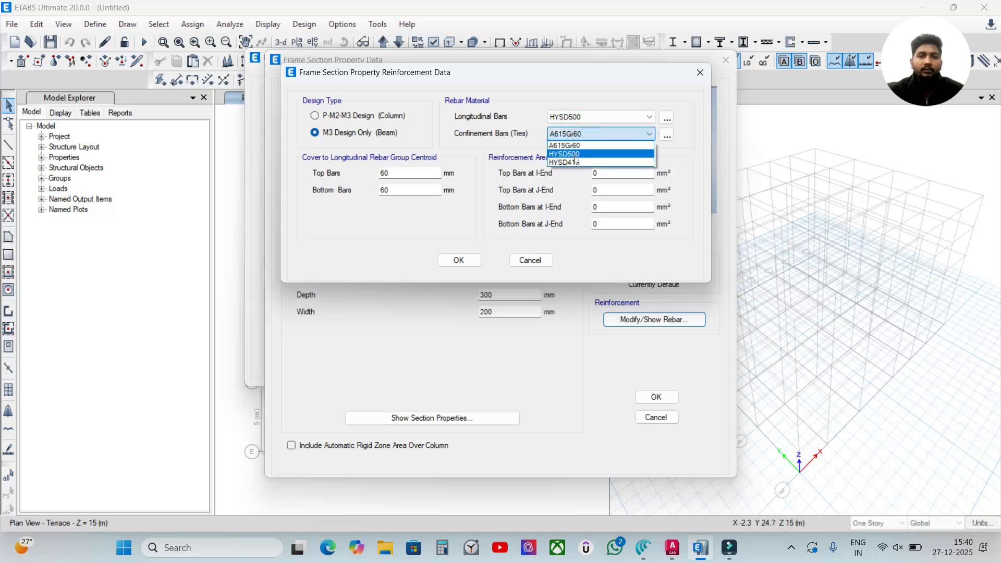
left_click(576, 163)
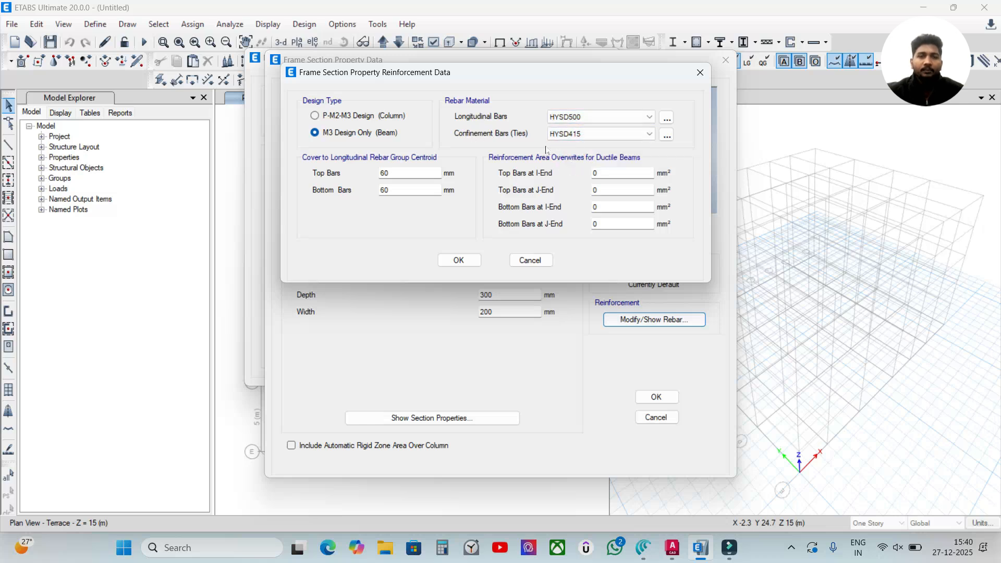
Set the cover to the rebar centroid to 40 mm for both top and bottom bars and accept the reinforcement data.
double_click(385, 172)
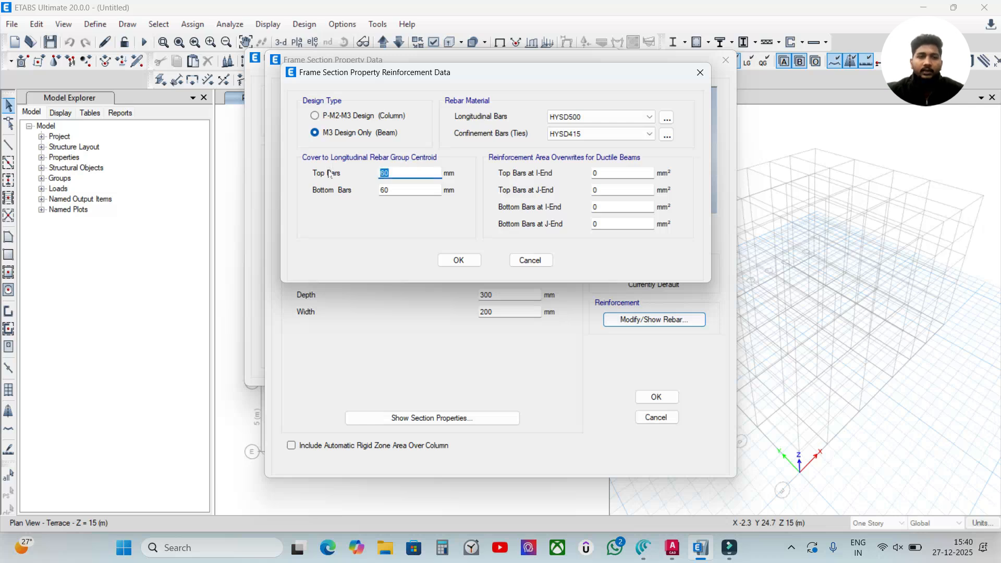
type("40")
double_click(384, 190)
type("40")
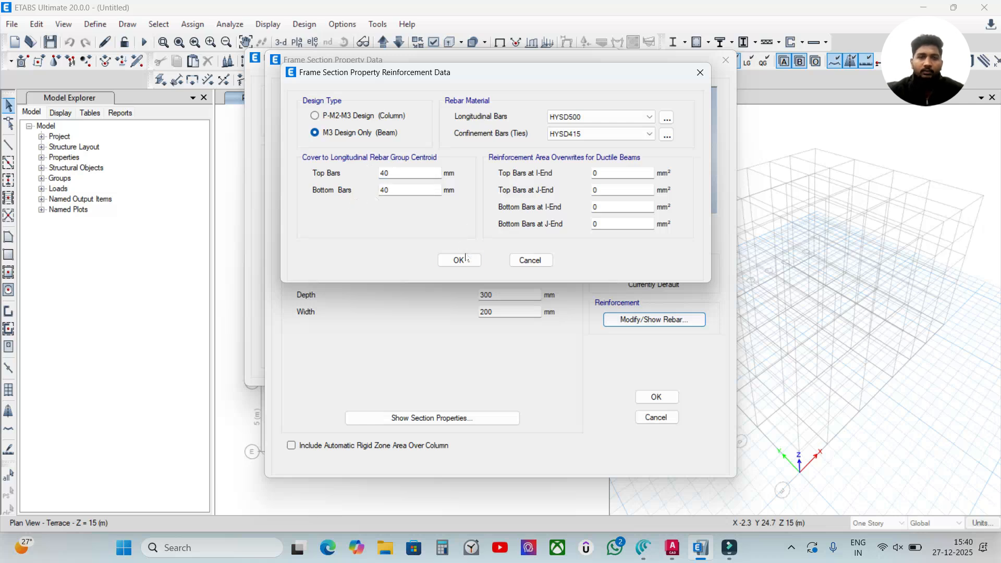
left_click(465, 259)
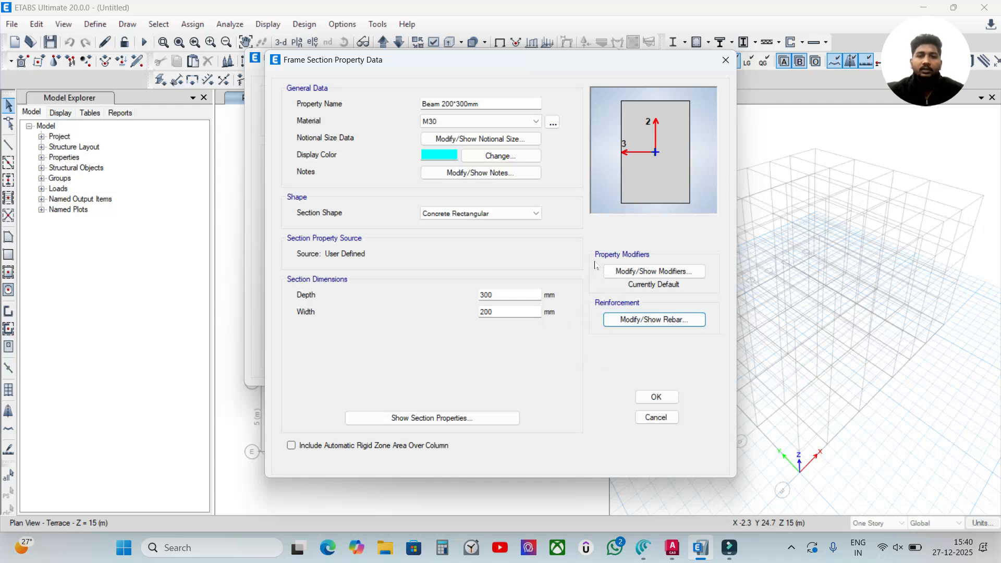
Set the beam's moment of inertia modifiers about the 2 and 3 axes to 0.35 and accept the beam section.
left_click(625, 276)
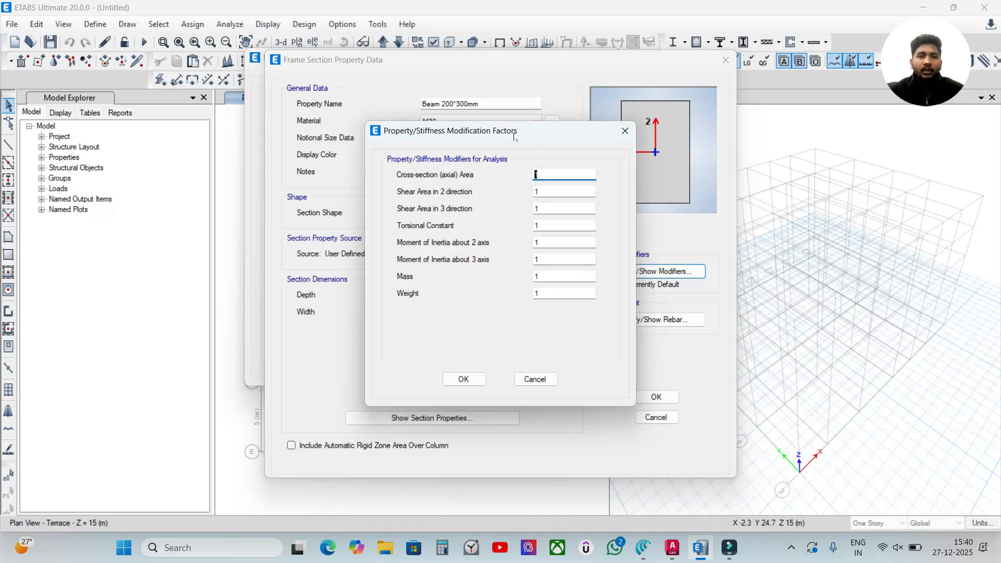
left_click_drag(515, 137, 499, 131)
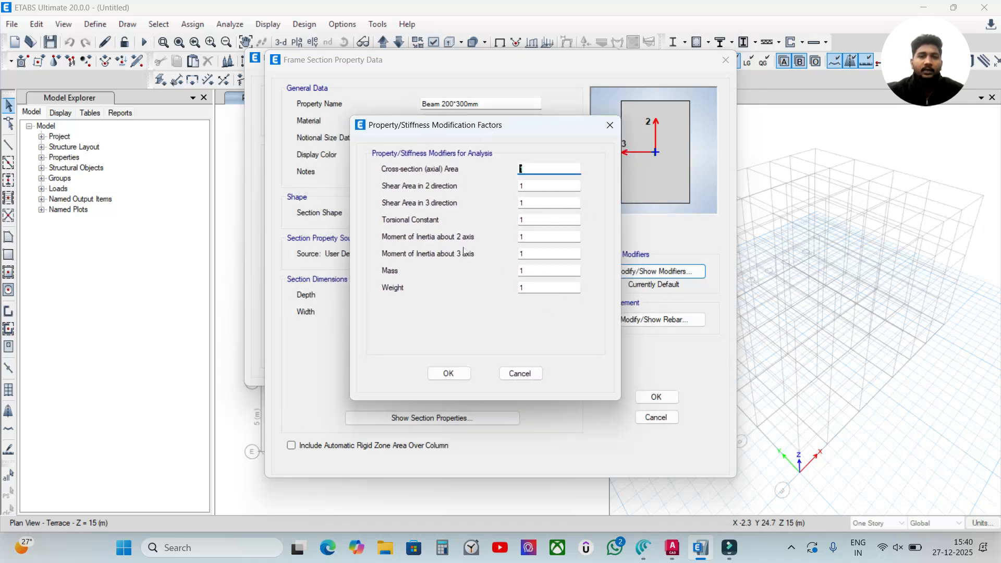
left_click(542, 236)
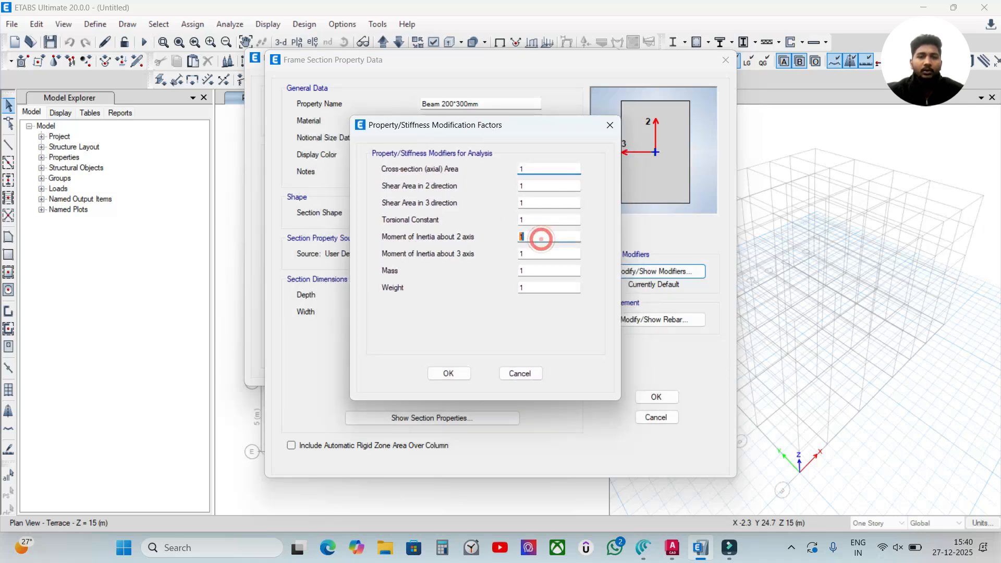
type("0.3")
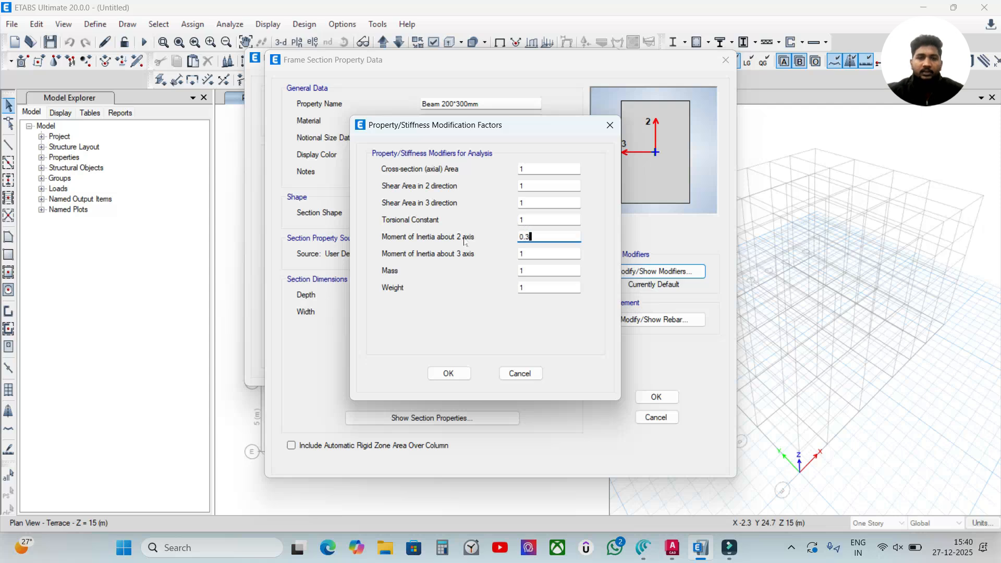
type("5")
left_click(534, 252)
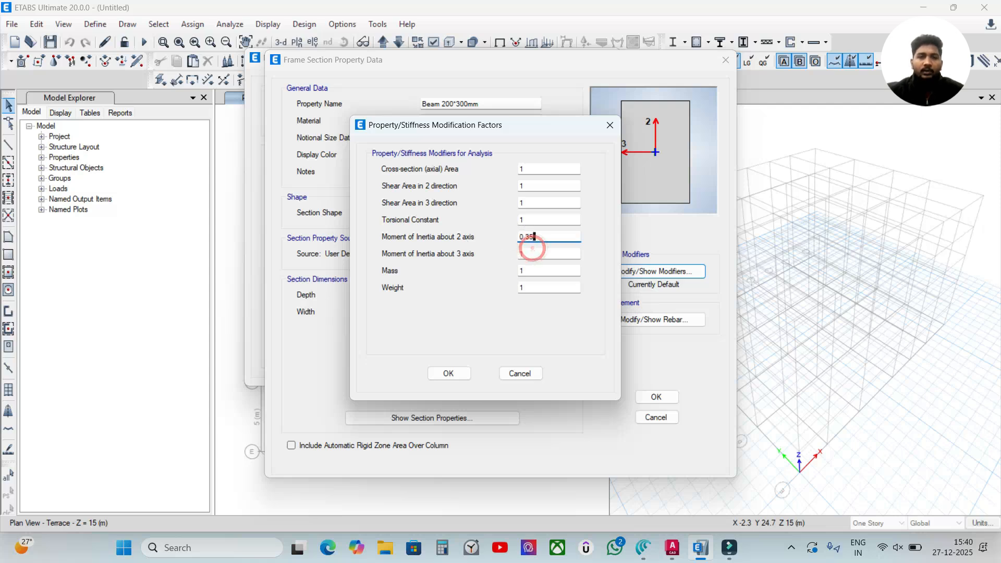
type("0.35")
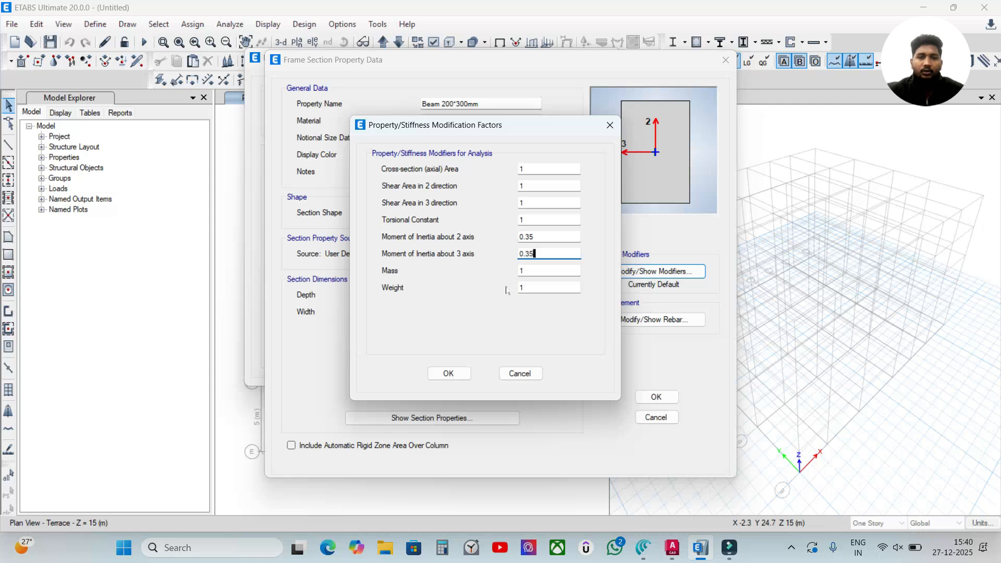
left_click(454, 377)
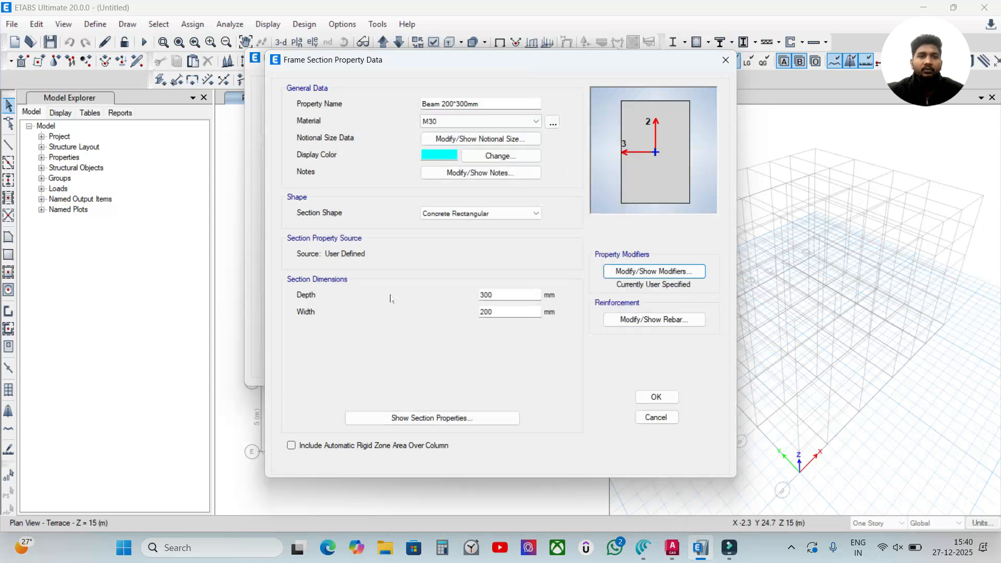
left_click(656, 397)
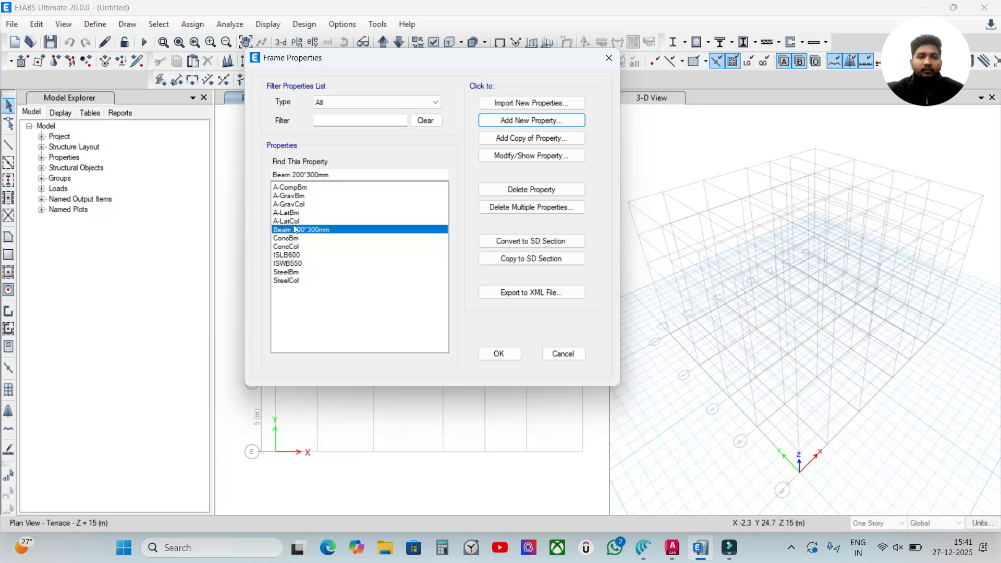
Delete all the default frame sections, keeping only Beam 200*300mm in the list.
left_click(516, 207)
left_click_drag(466, 213, 466, 249)
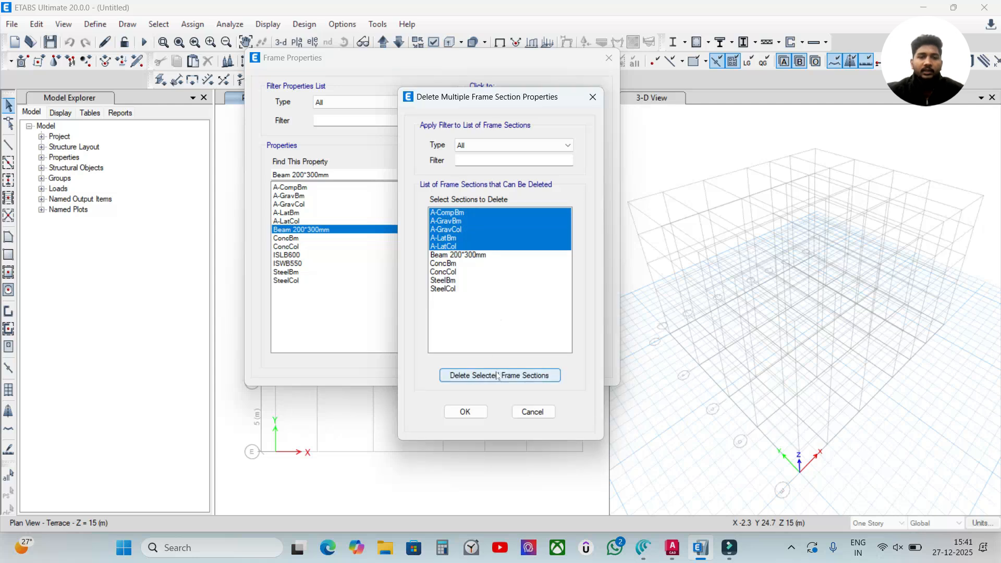
left_click(498, 376)
left_click_drag(453, 263, 452, 223)
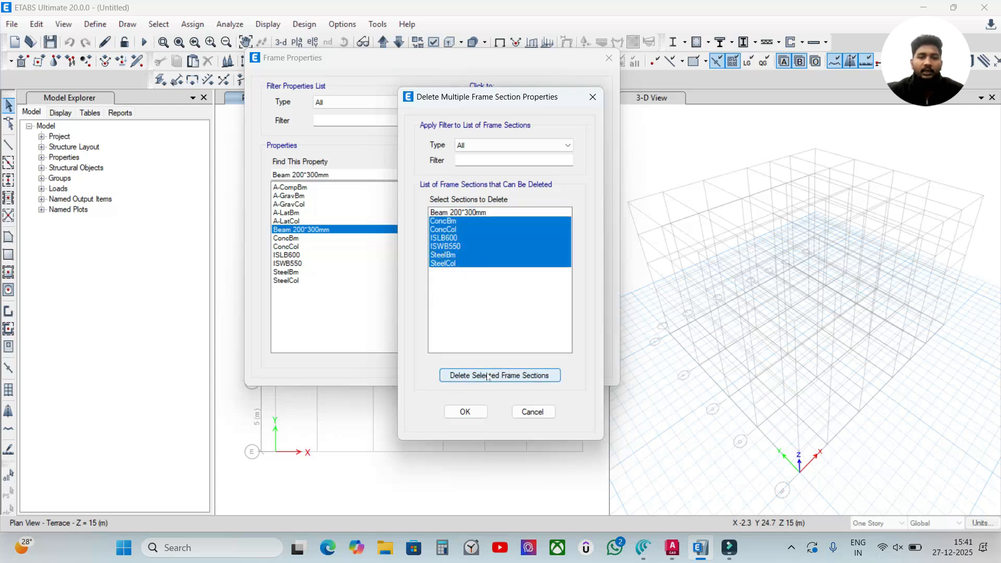
left_click(470, 378)
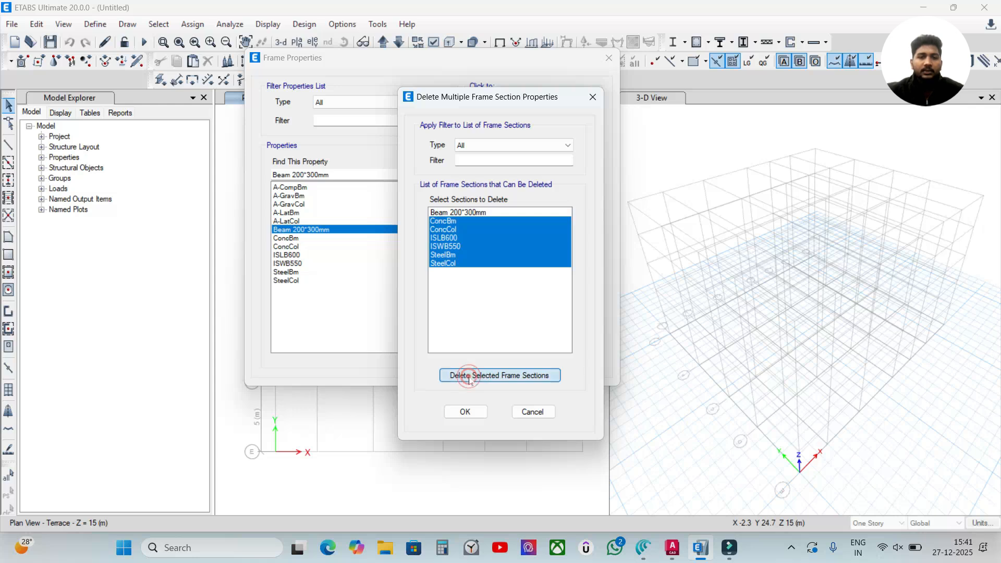
left_click(465, 412)
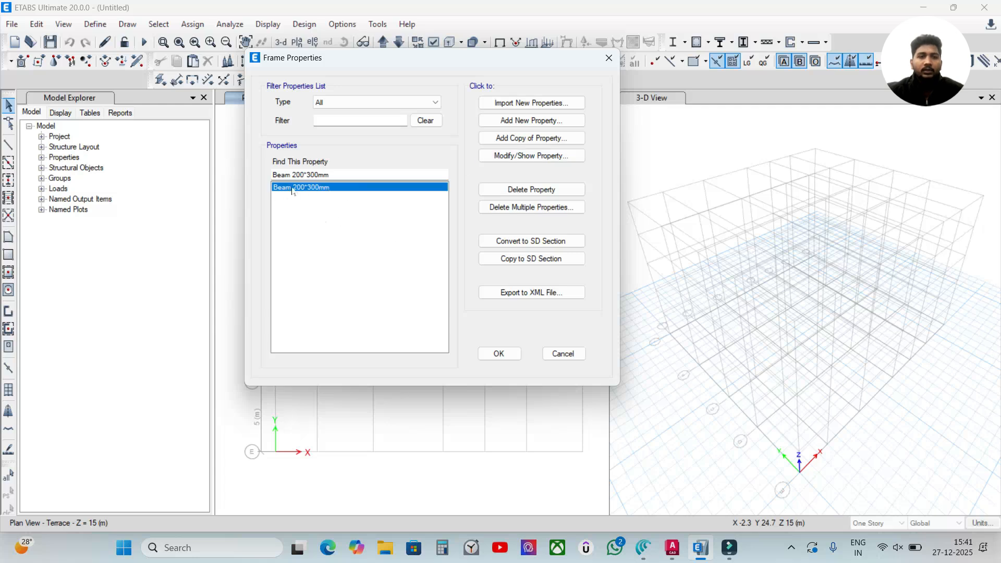
Add a copy of the Beam 200*300mm section, name it Beam 200*400mm and set its depth to 400 mm.
left_click(513, 139)
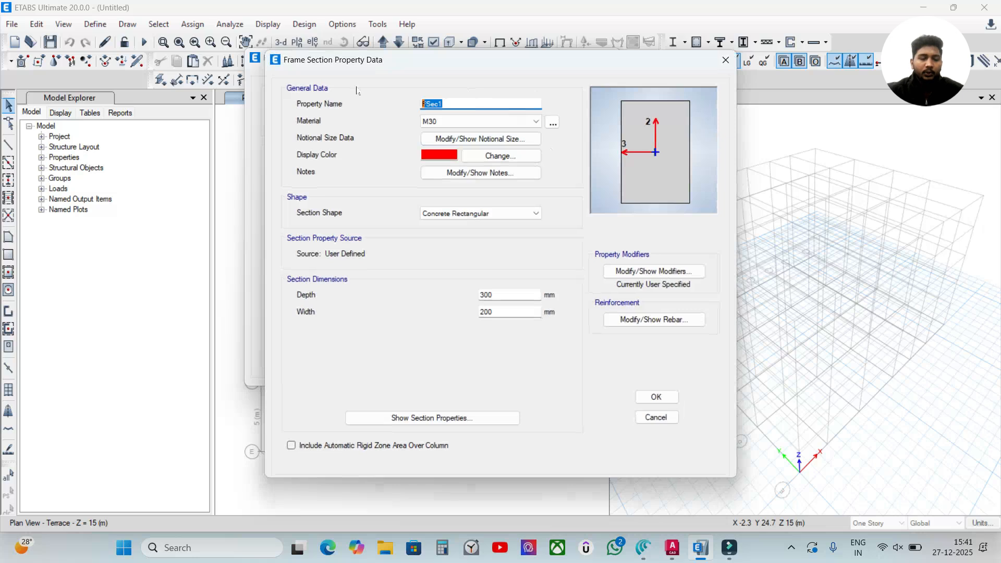
type("Beam ")
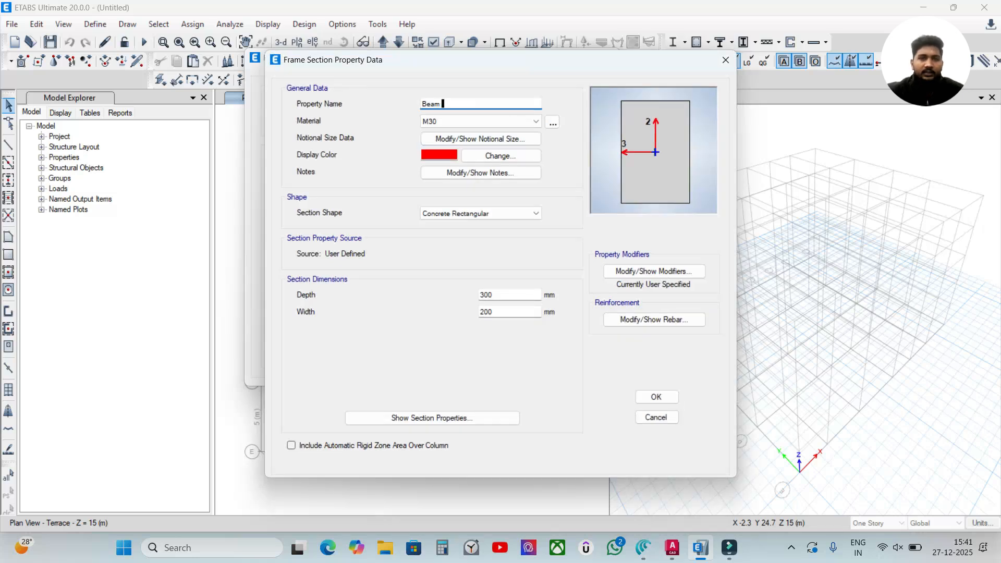
type("200")
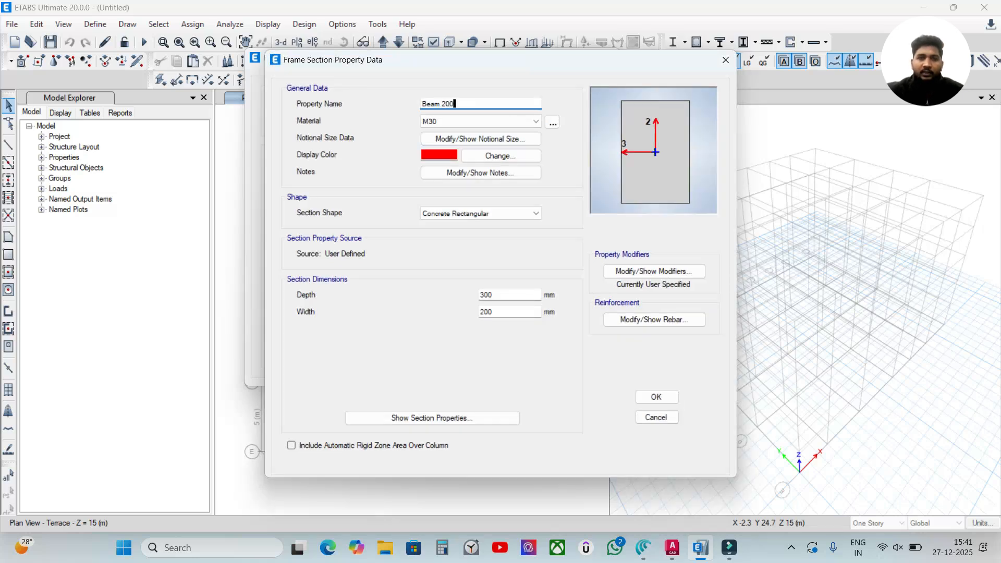
type("*400mm")
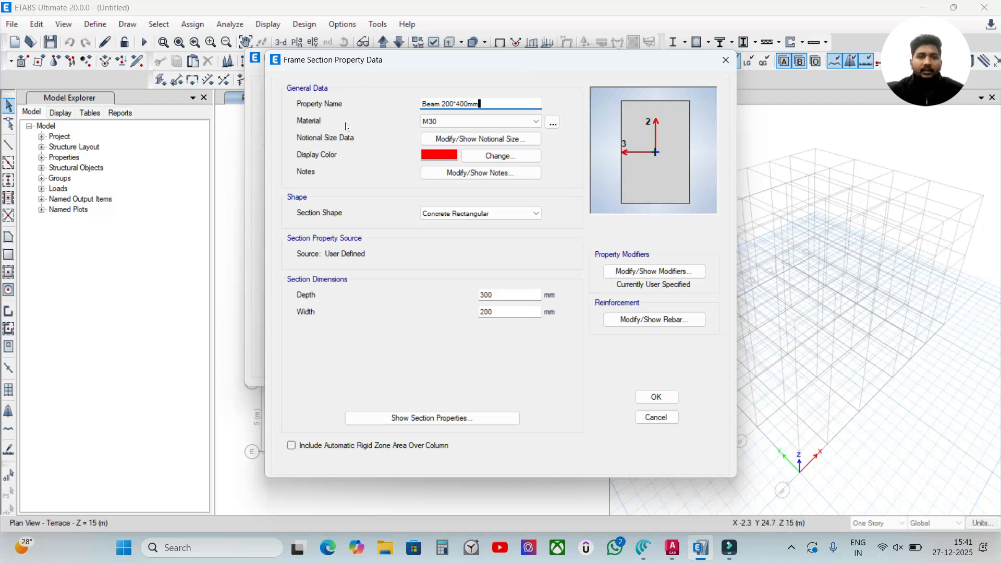
left_click_drag(388, 67, 417, 59)
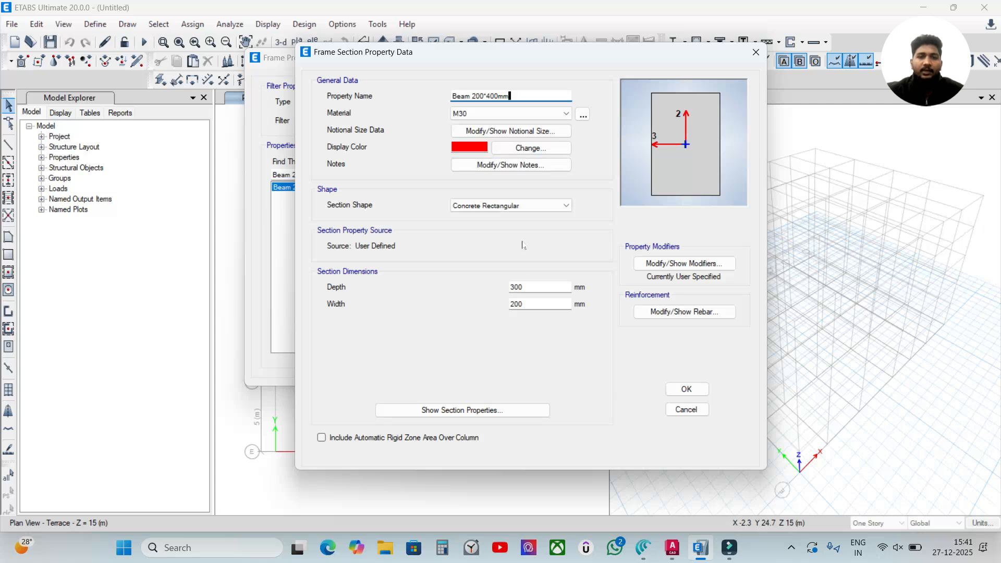
left_click_drag(529, 288, 473, 280)
type("400")
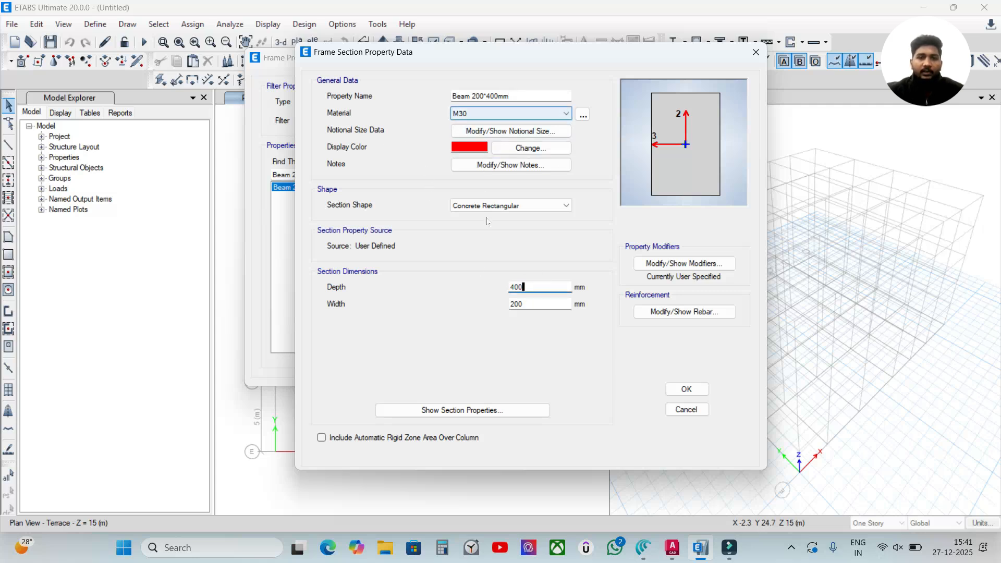
Review the copied beam's rebar data and stiffness modifiers, keep them as they are, and accept the Beam 200*400mm section.
left_click(671, 312)
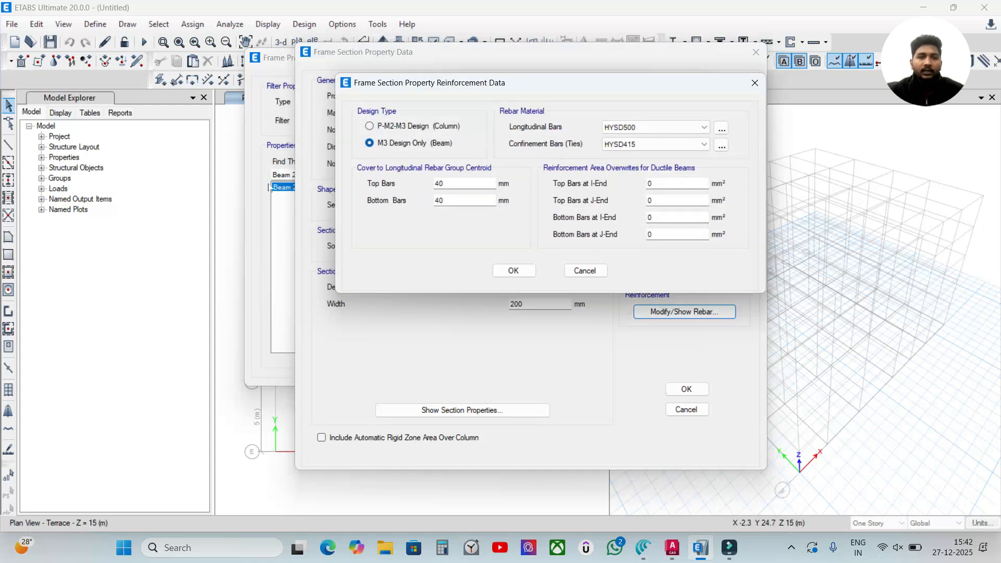
left_click_drag(446, 87, 421, 72)
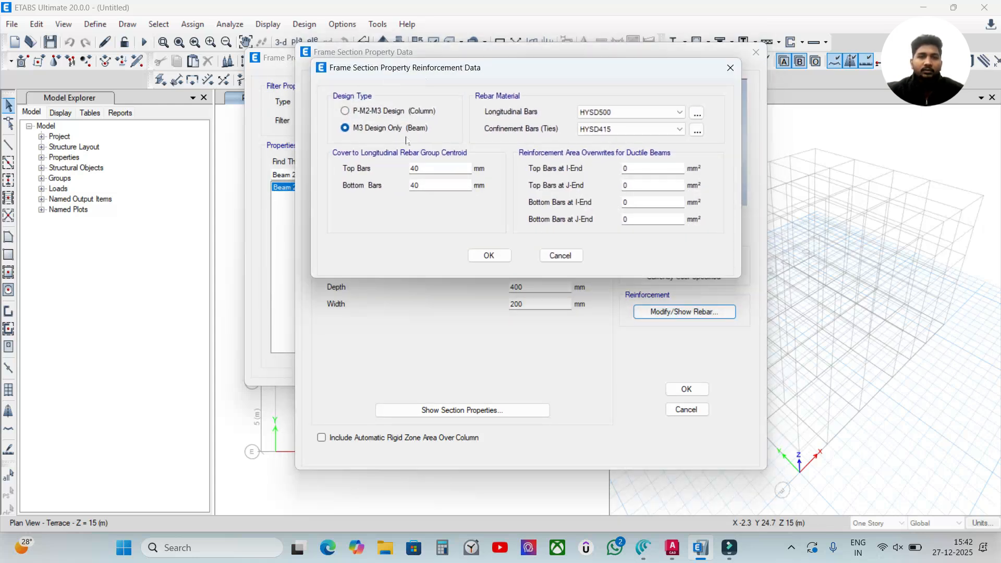
left_click(493, 256)
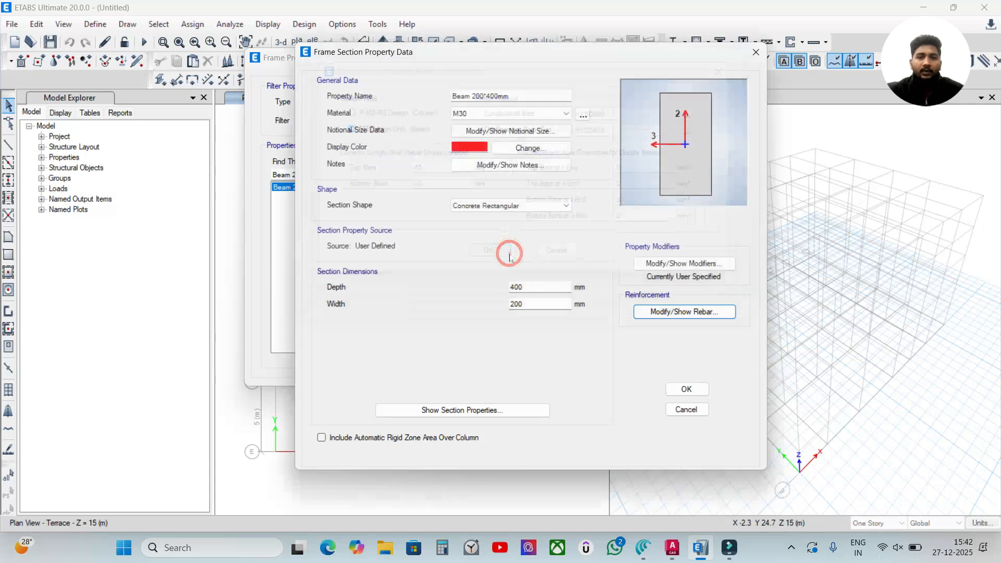
left_click(653, 263)
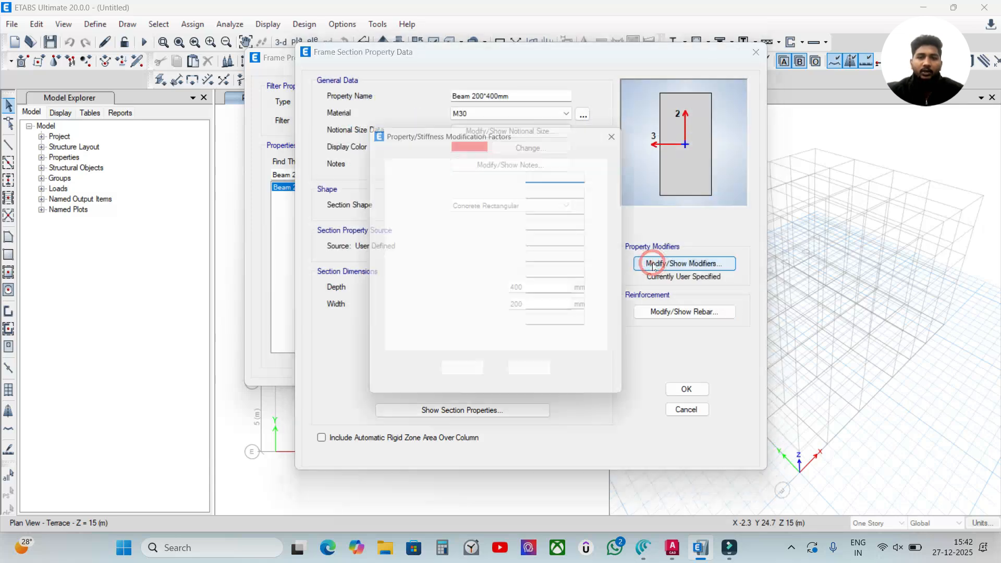
double_click(554, 243)
left_click(466, 379)
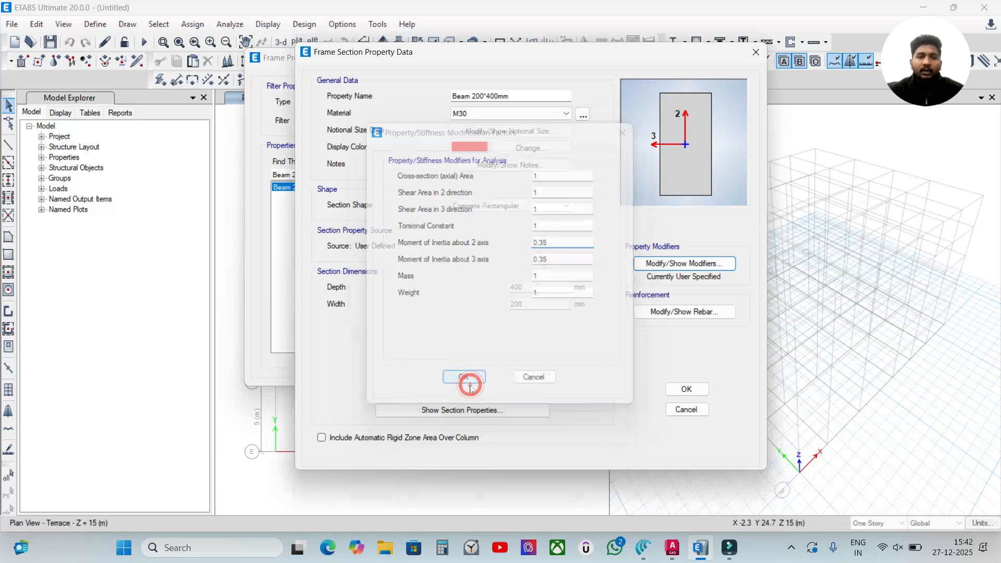
left_click(686, 389)
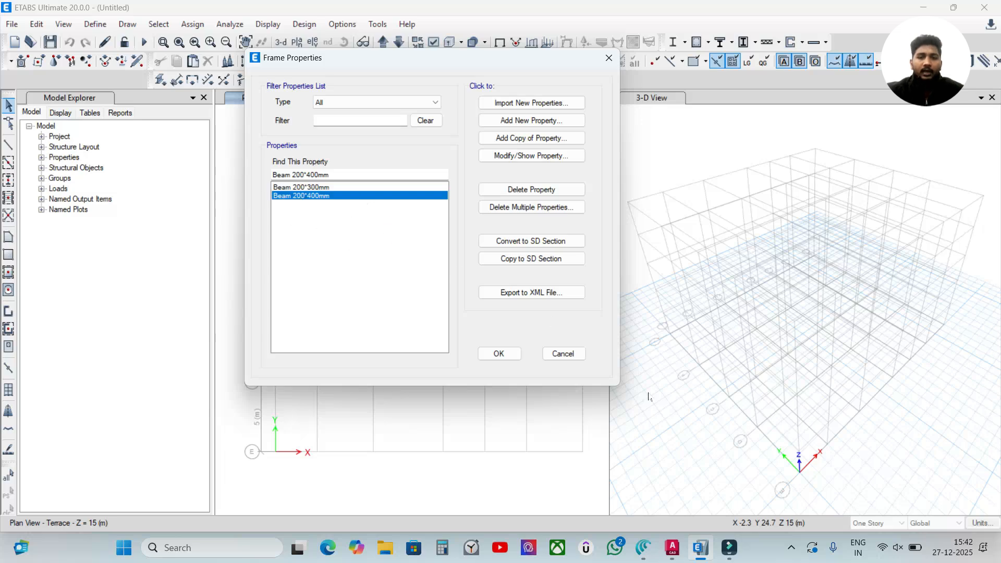
Check the column size and positions in the Canva project details and the AutoCAD plan, and return to ETABS.
left_click(643, 547)
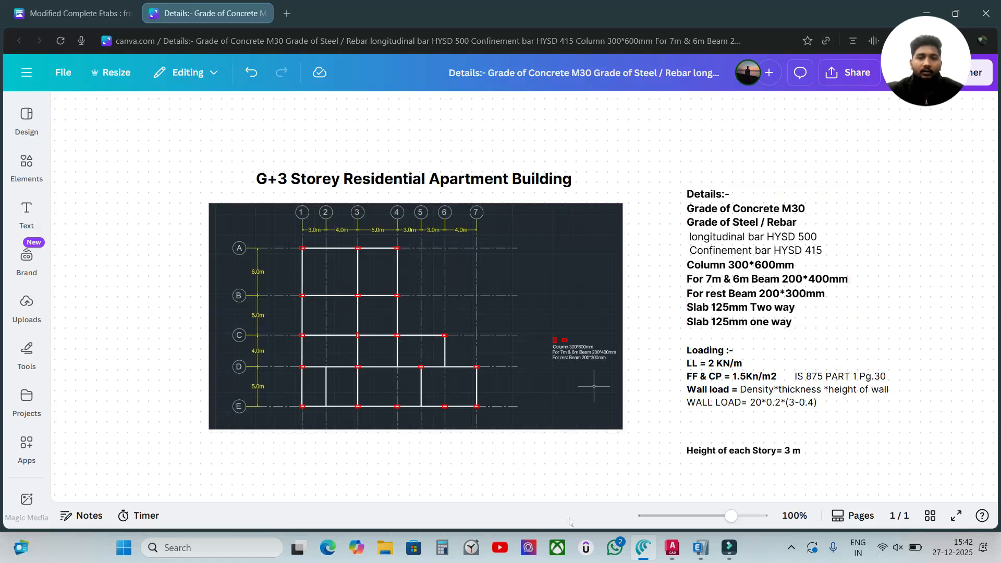
left_click(672, 547)
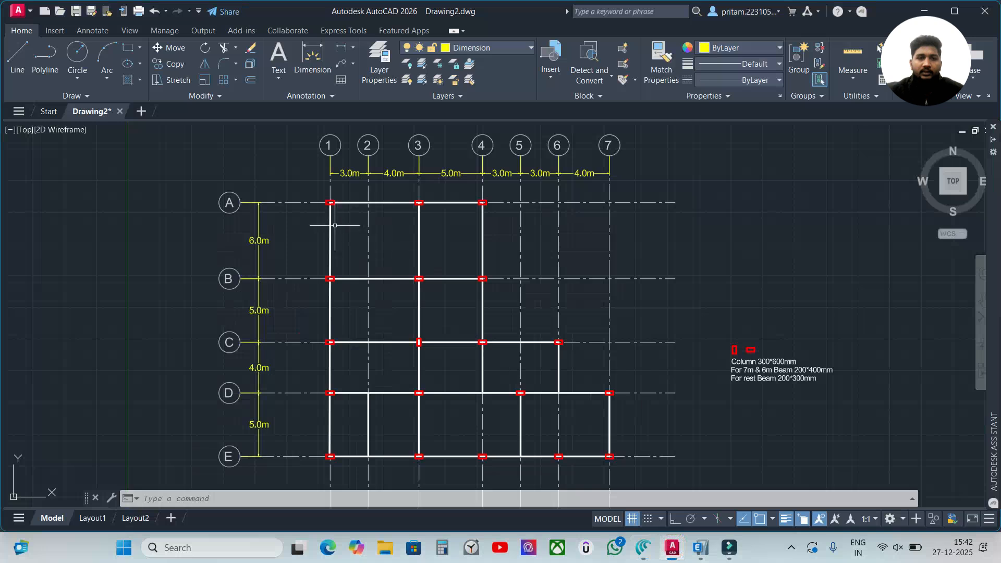
scroll(337, 226, "up", 2)
middle_click_drag(618, 363, 623, 329)
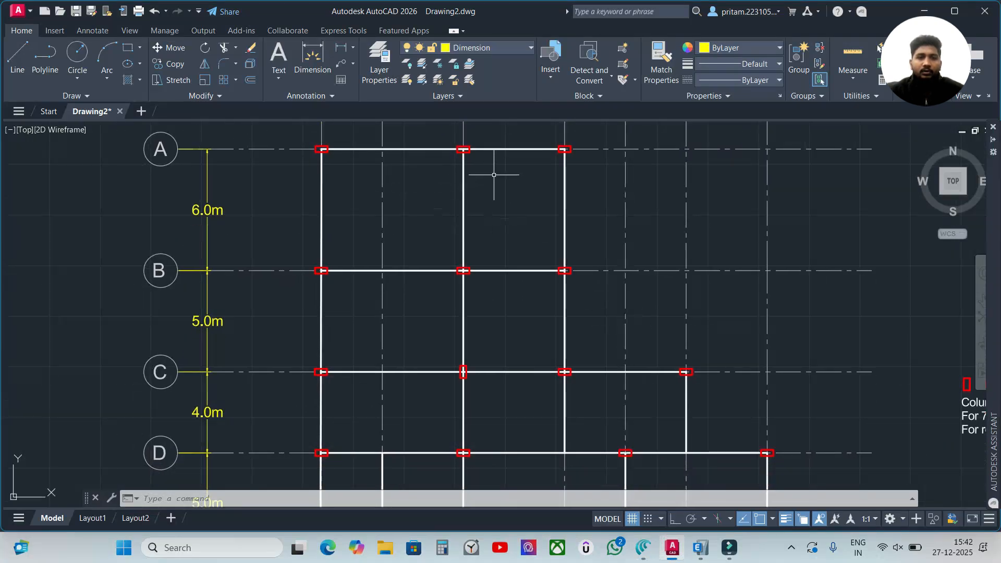
scroll(668, 268, "down", 2)
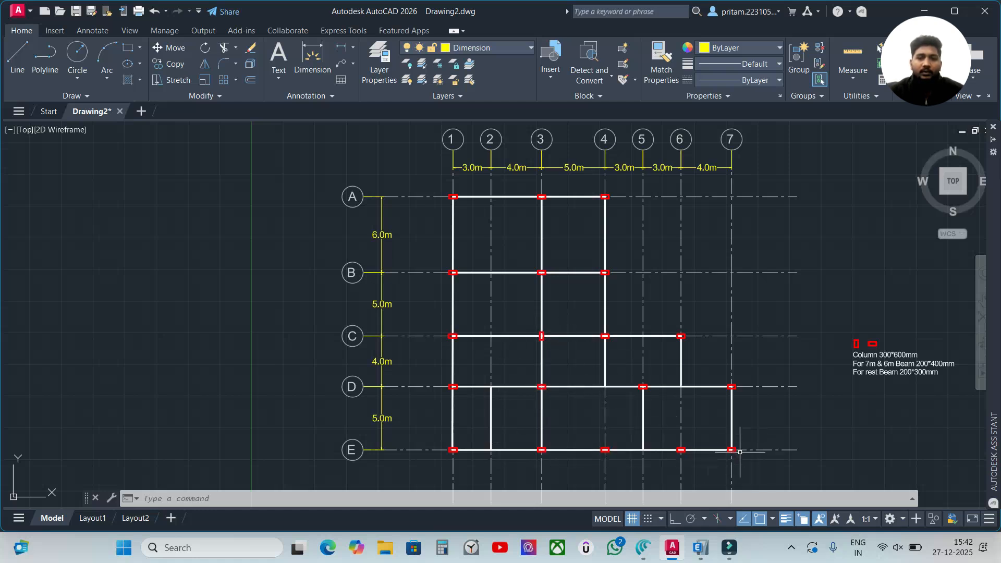
left_click(700, 547)
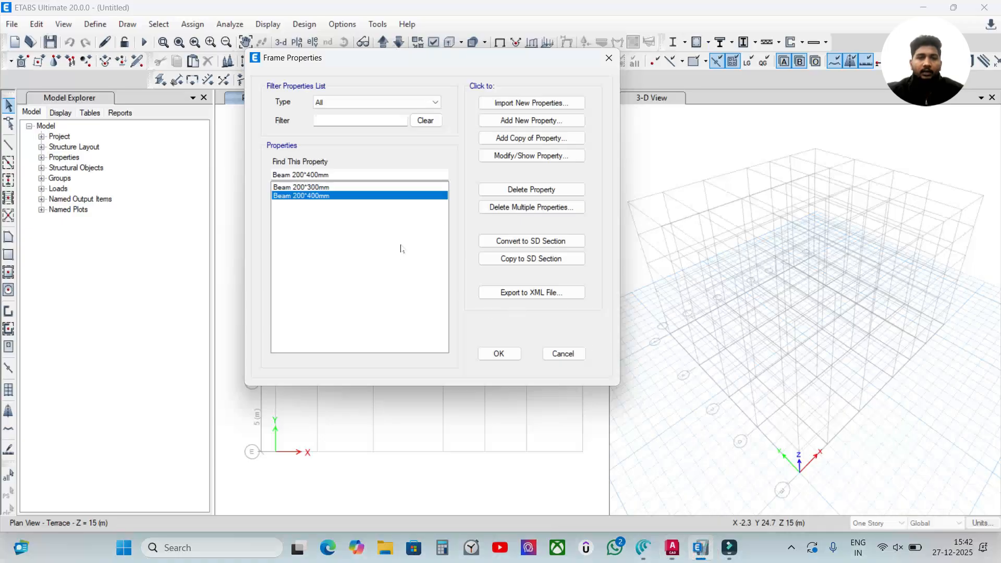
Add a new concrete rectangular frame section named Column 300*600mm and assign it the M30 material.
left_click(505, 120)
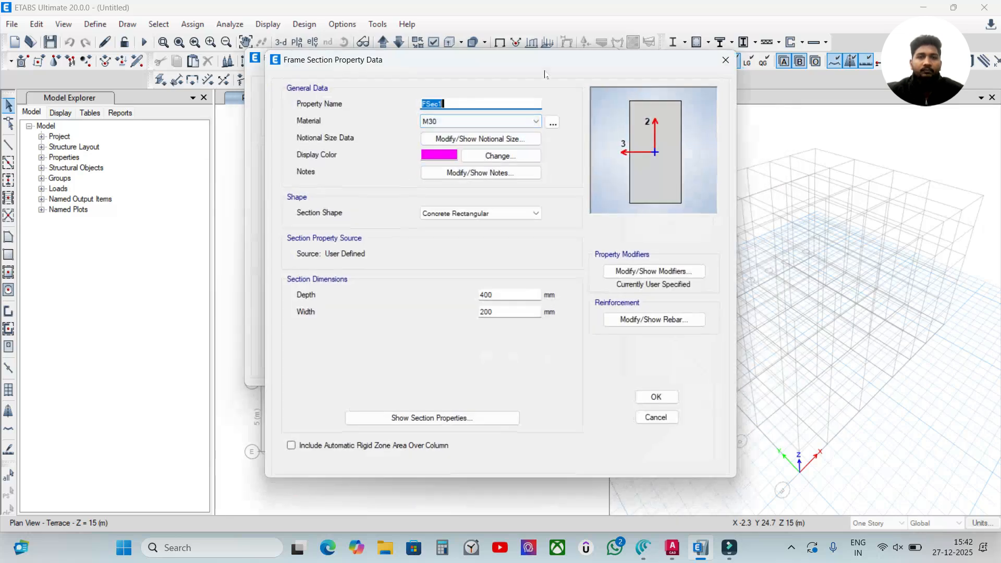
left_click(719, 62)
left_click(527, 119)
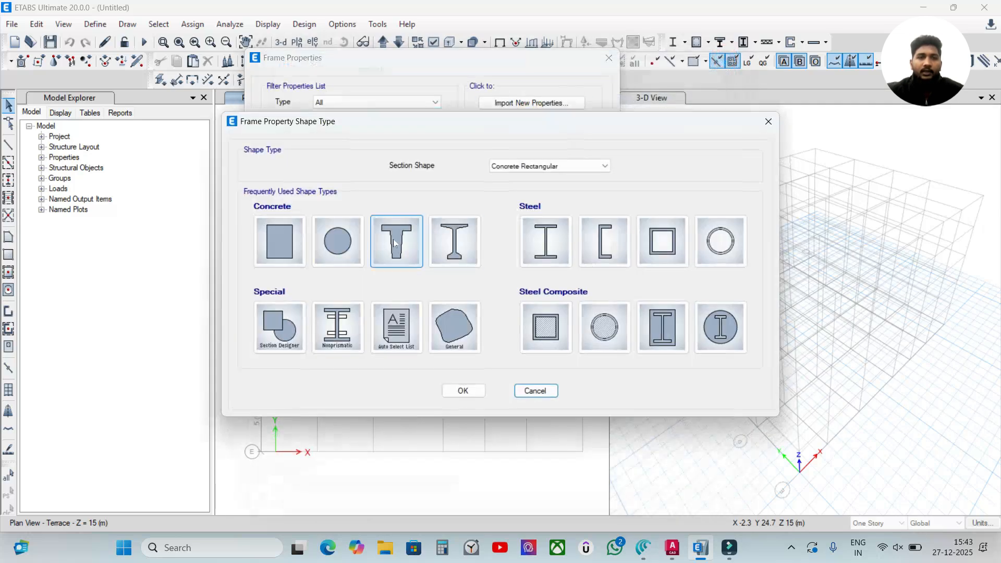
left_click(297, 233)
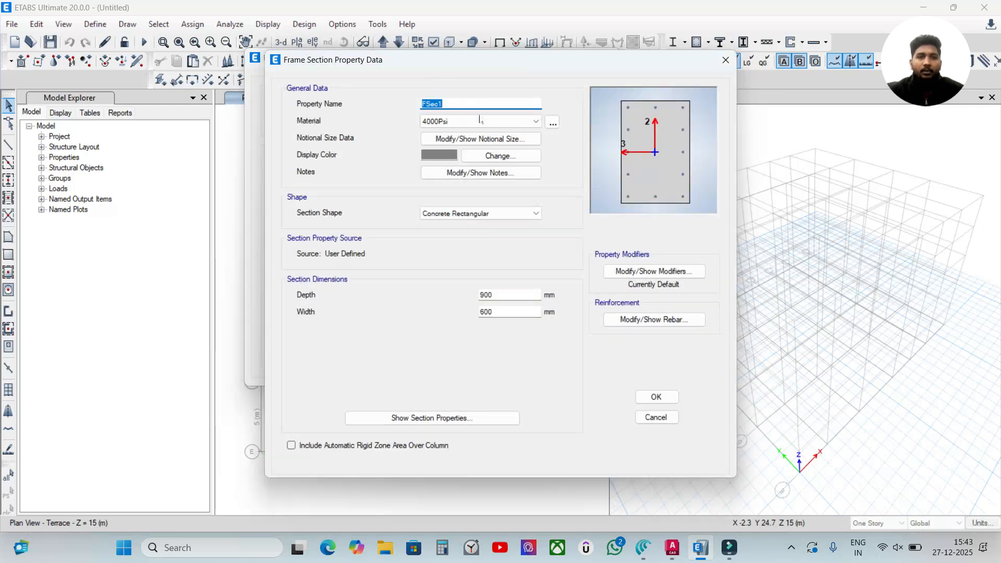
left_click_drag(474, 102, 320, 97)
type("Column")
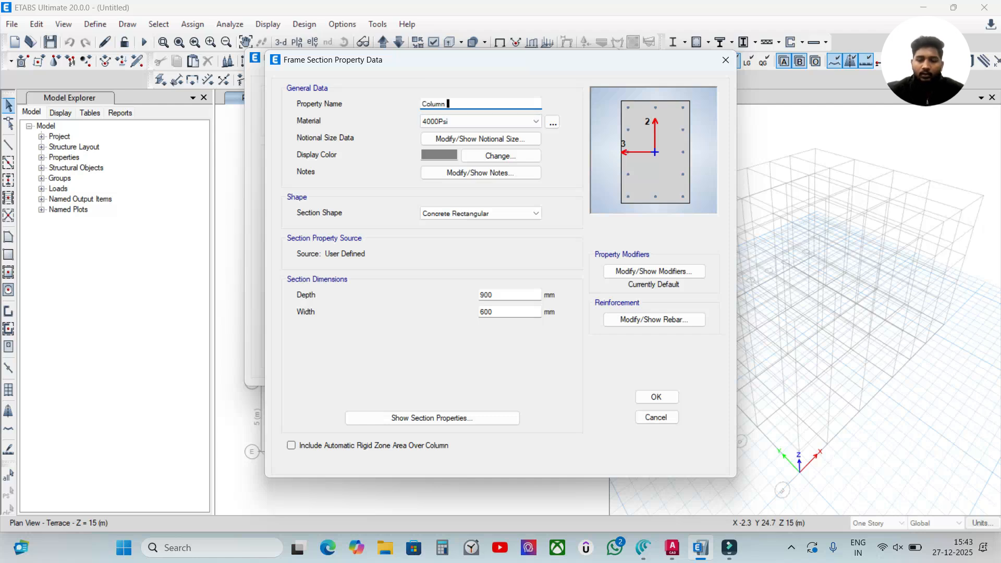
type(" 300*600mm")
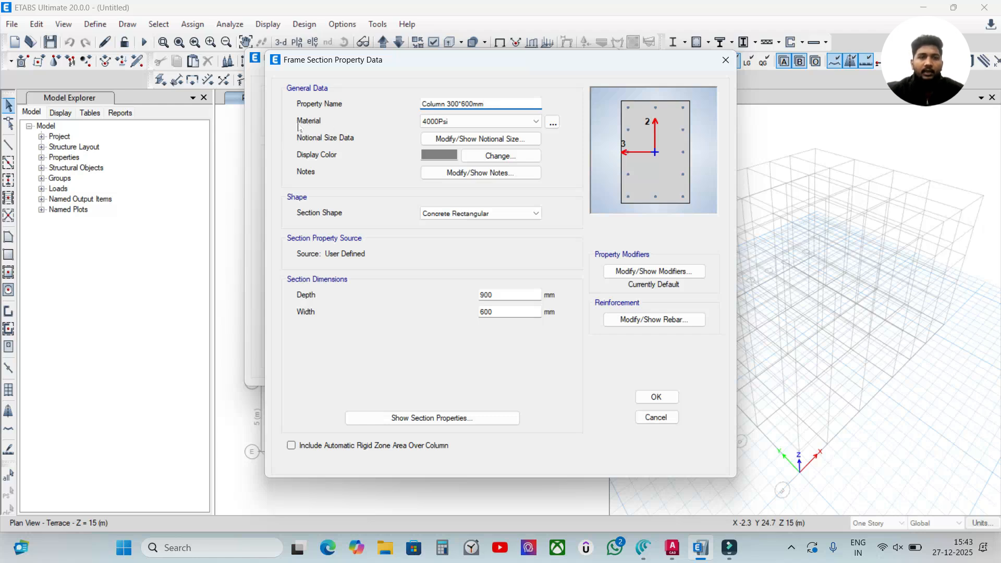
left_click(443, 121)
left_click(446, 166)
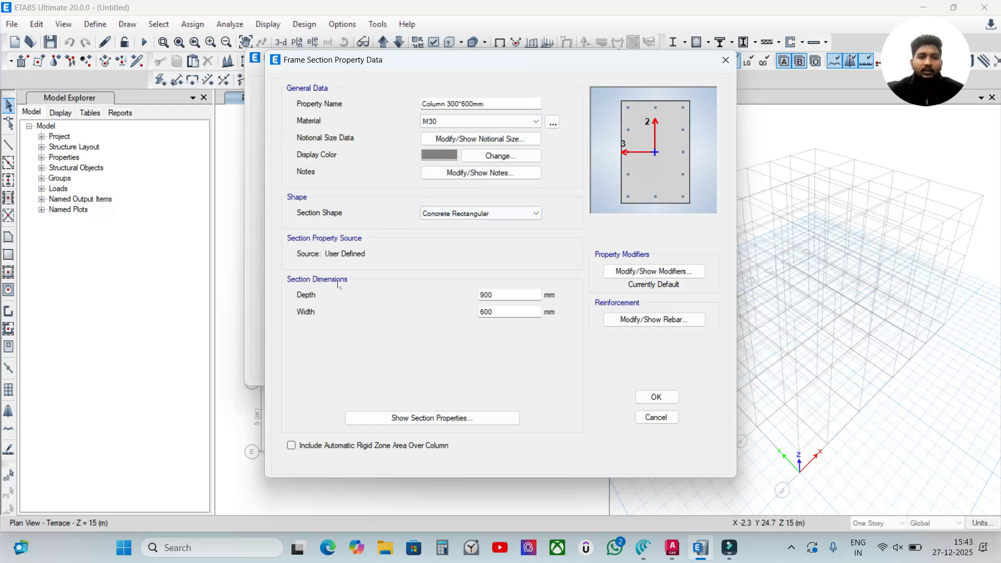
Set the column section's depth to 600 mm and its width to 300 mm.
double_click(481, 294)
type("600")
key("Tab")
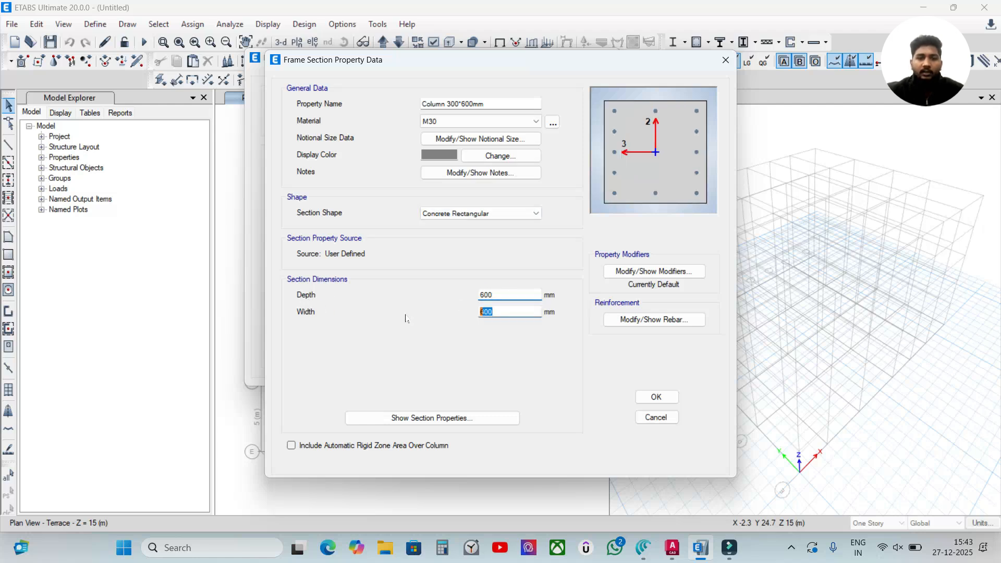
type("300")
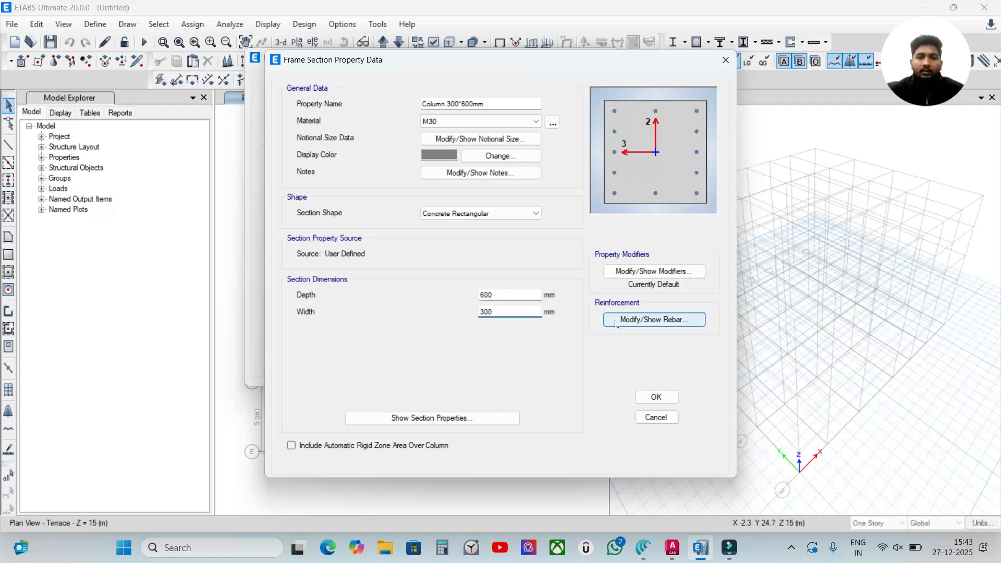
Set the column's longitudinal rebar material to HYSD500 and its confinement bars to HYSD415, and accept the reinforcement data.
left_click(630, 320)
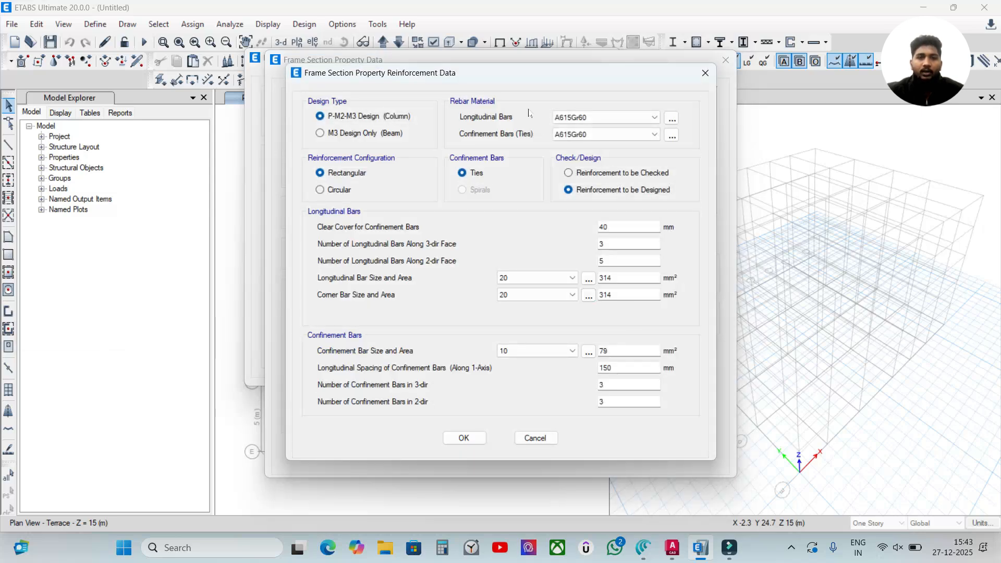
left_click_drag(528, 84, 473, 99)
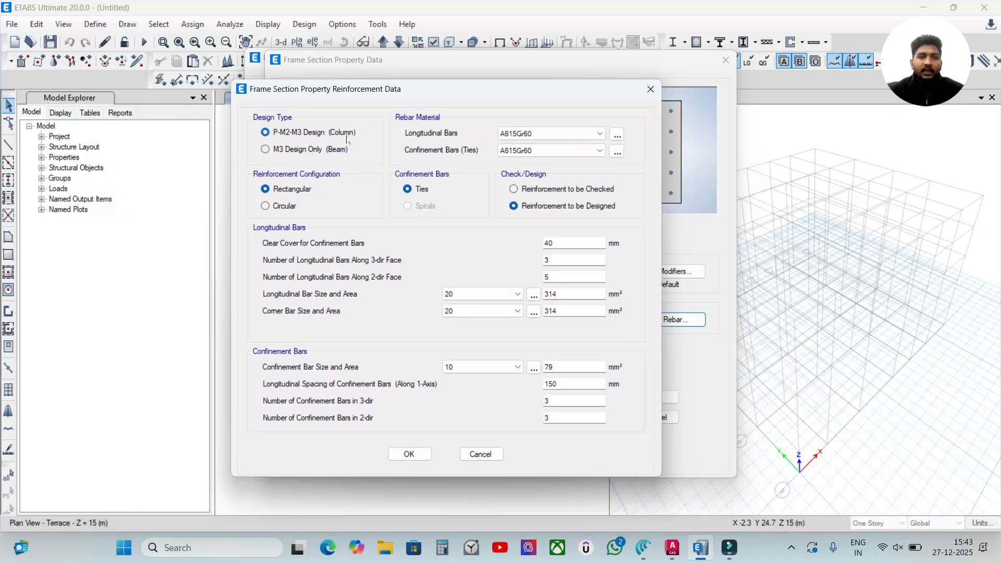
left_click(548, 133)
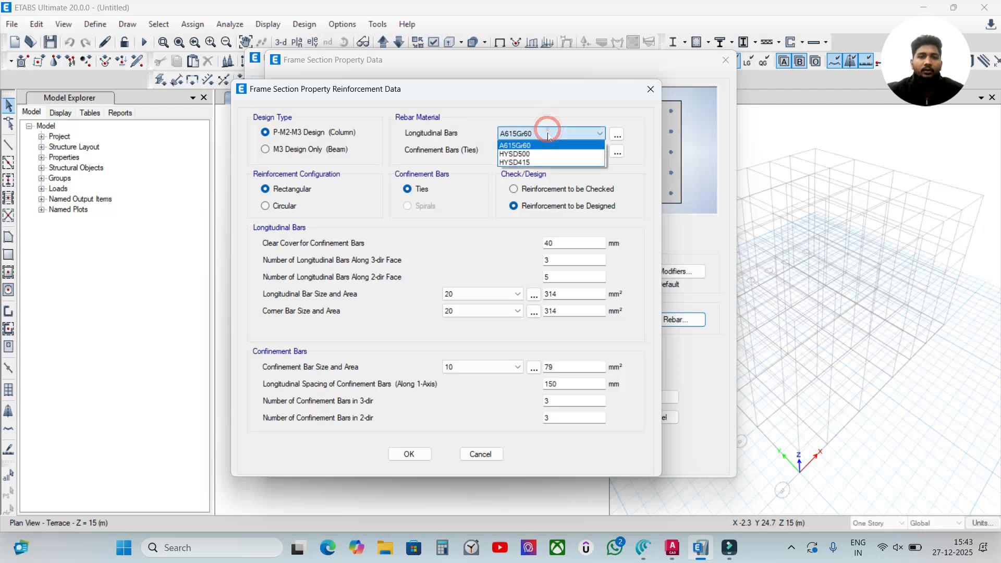
left_click(523, 154)
left_click(514, 152)
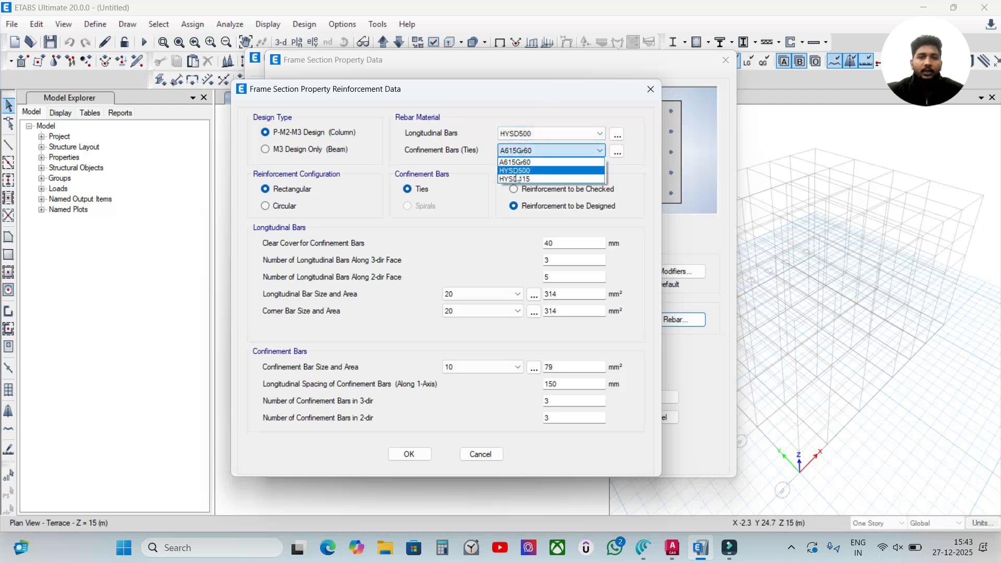
left_click(516, 175)
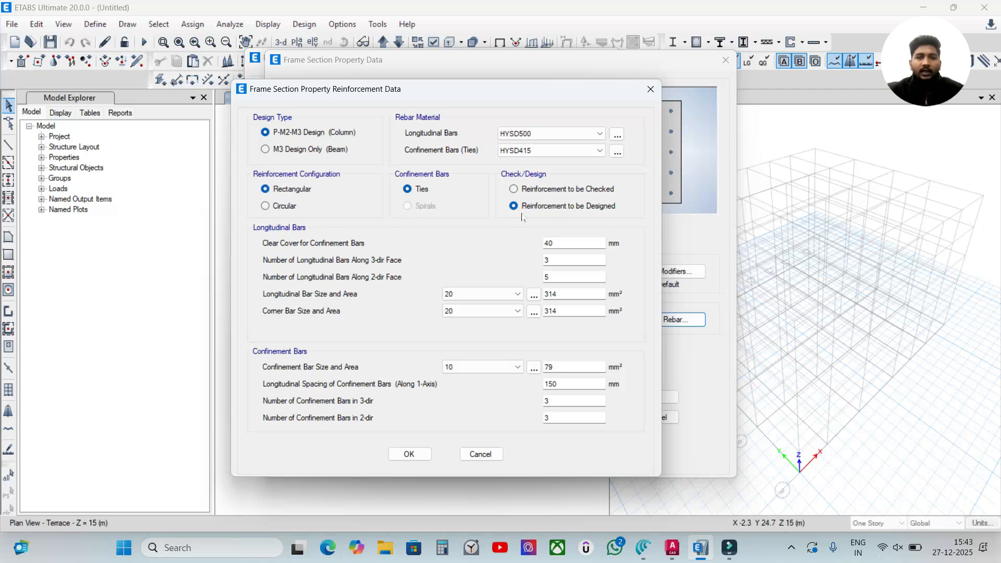
left_click(429, 455)
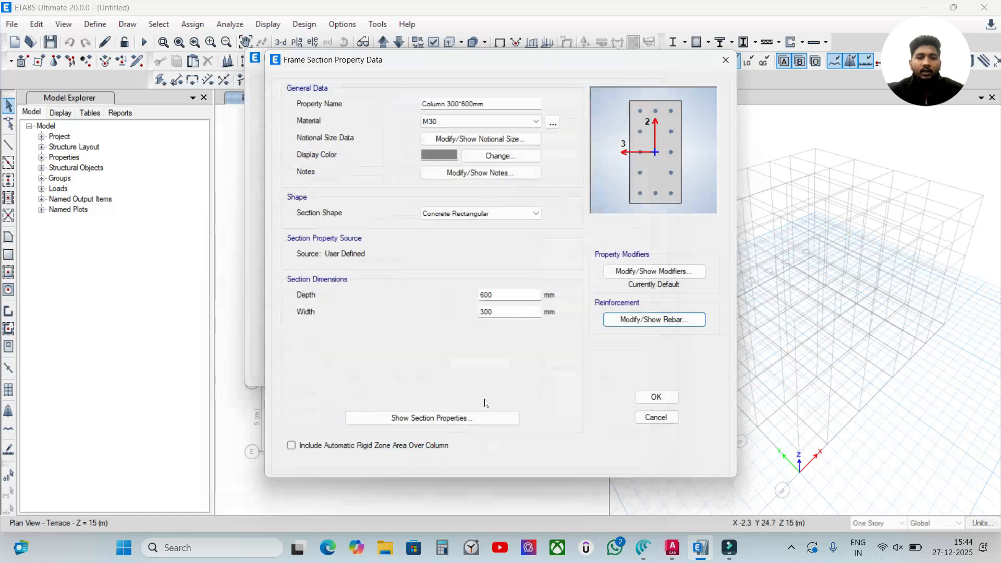
Set the column's moment of inertia modifiers about the 2 and 3 axes to 0.7, accept the section and close the frame properties.
left_click(624, 274)
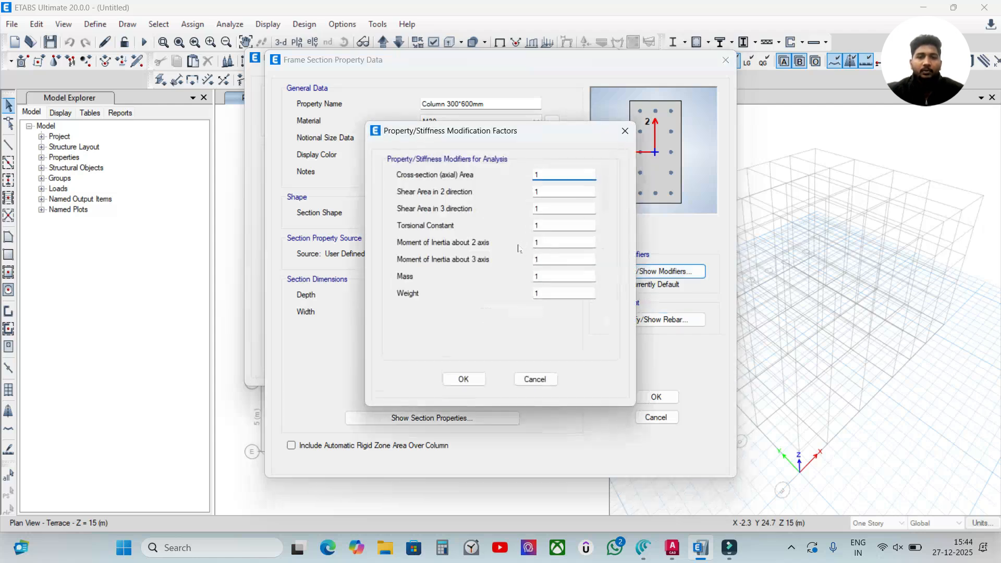
left_click_drag(565, 244, 449, 250)
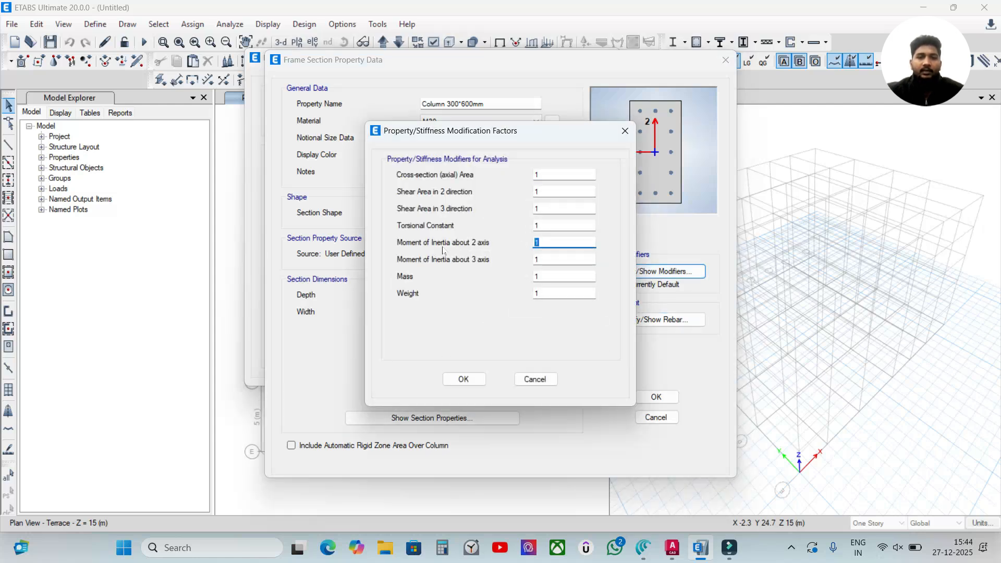
double_click(562, 259)
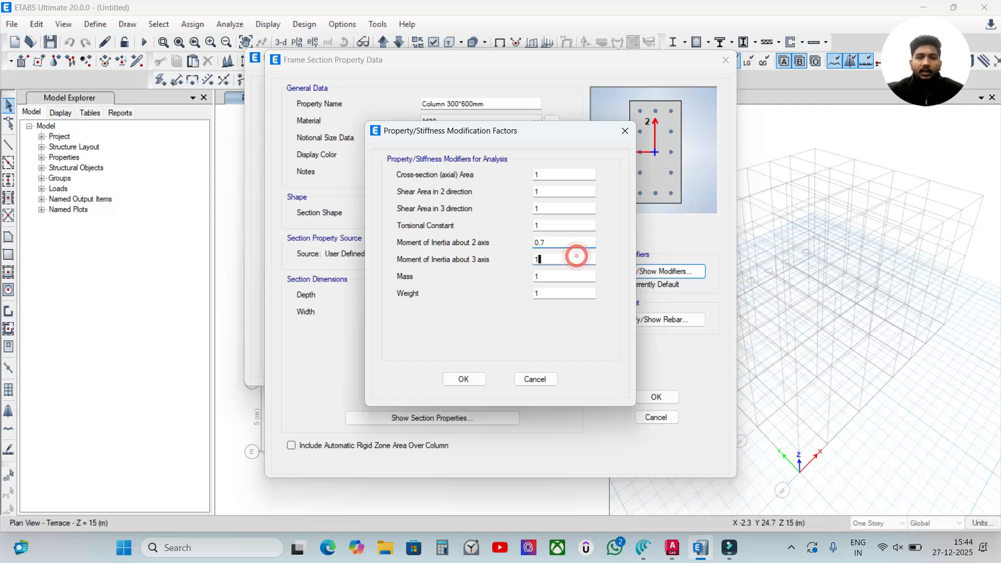
type("0.7")
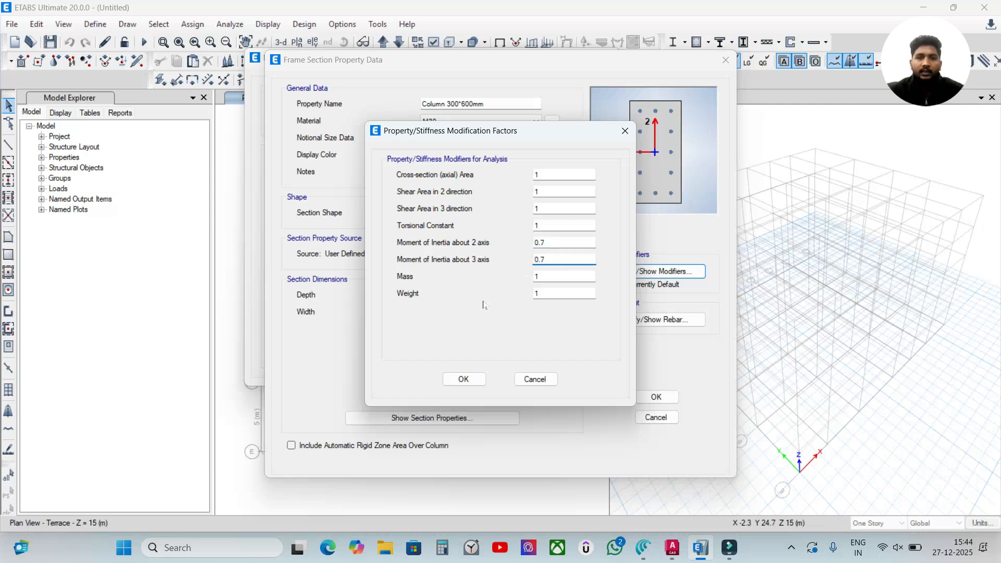
left_click(476, 379)
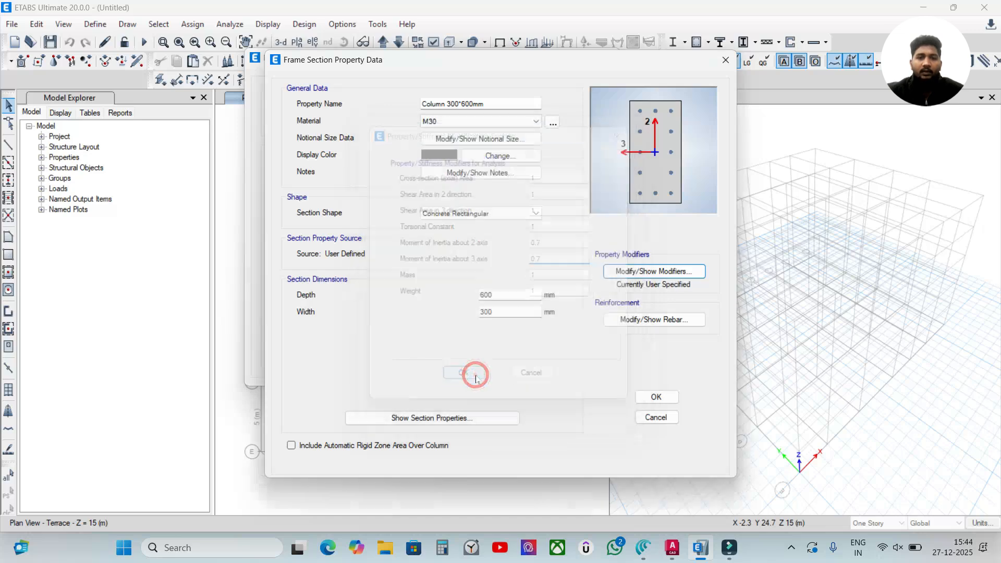
left_click(655, 397)
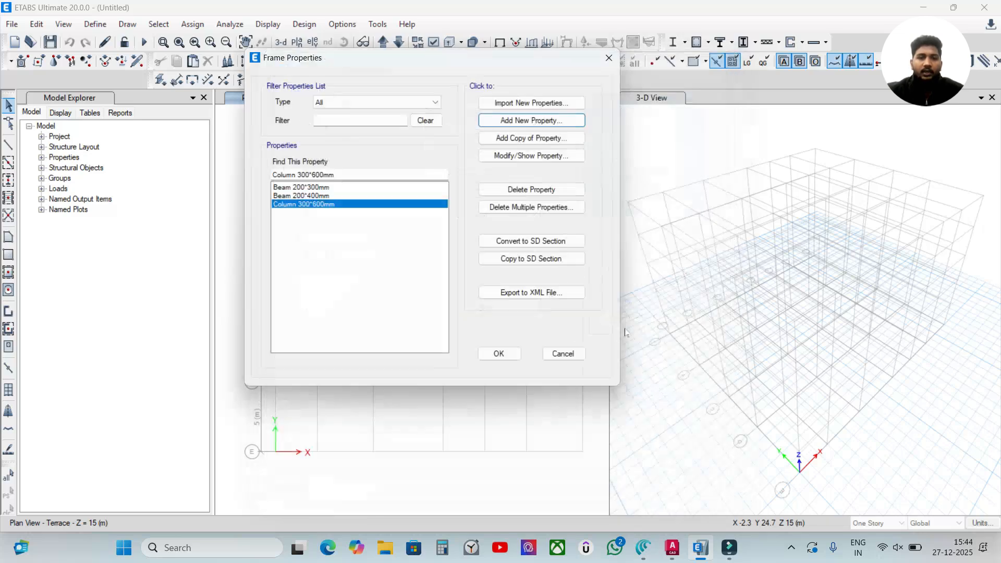
left_click(497, 354)
Open the slab section definitions and delete the default Plank1 property.
left_click(95, 24)
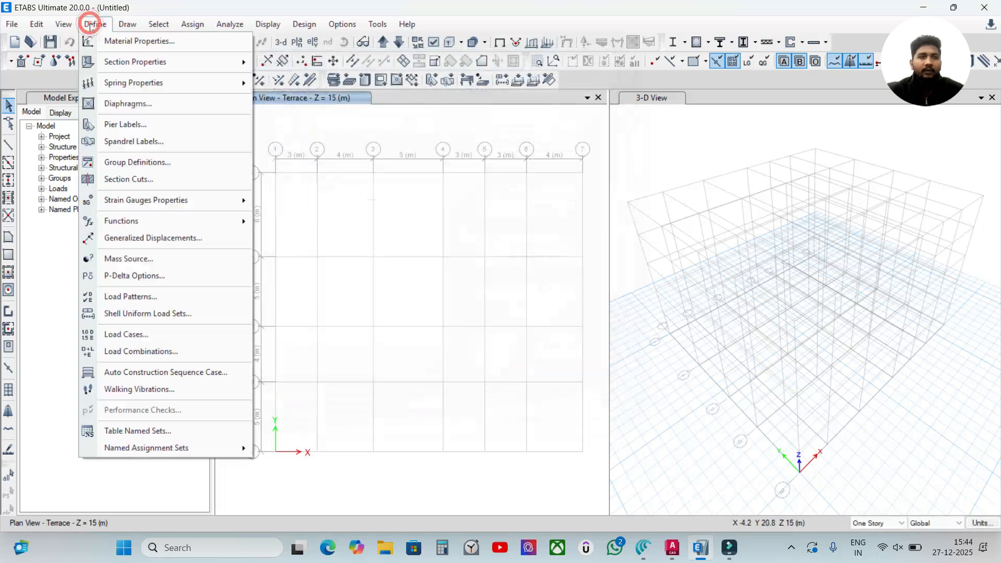
mouse_move(135, 62)
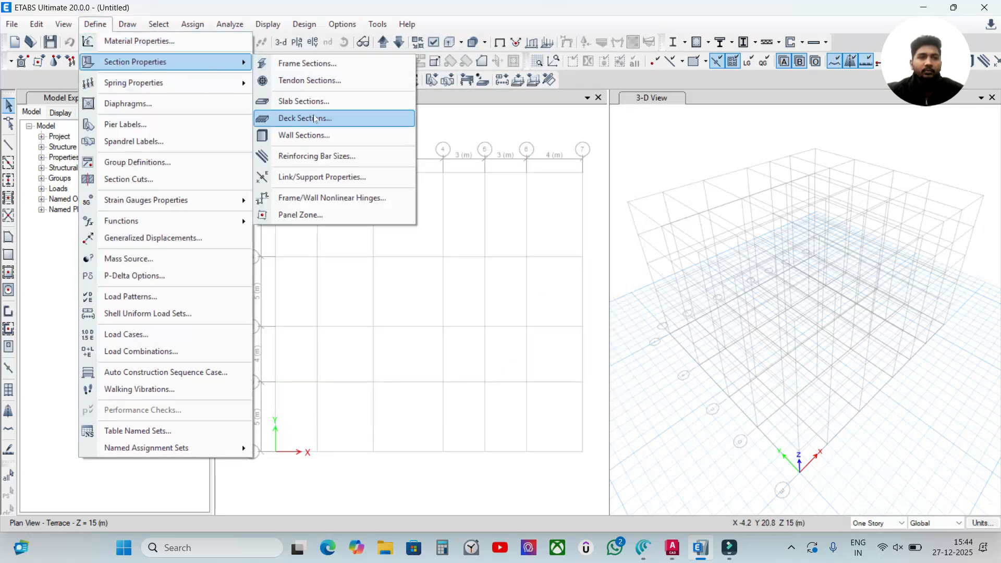
left_click(319, 103)
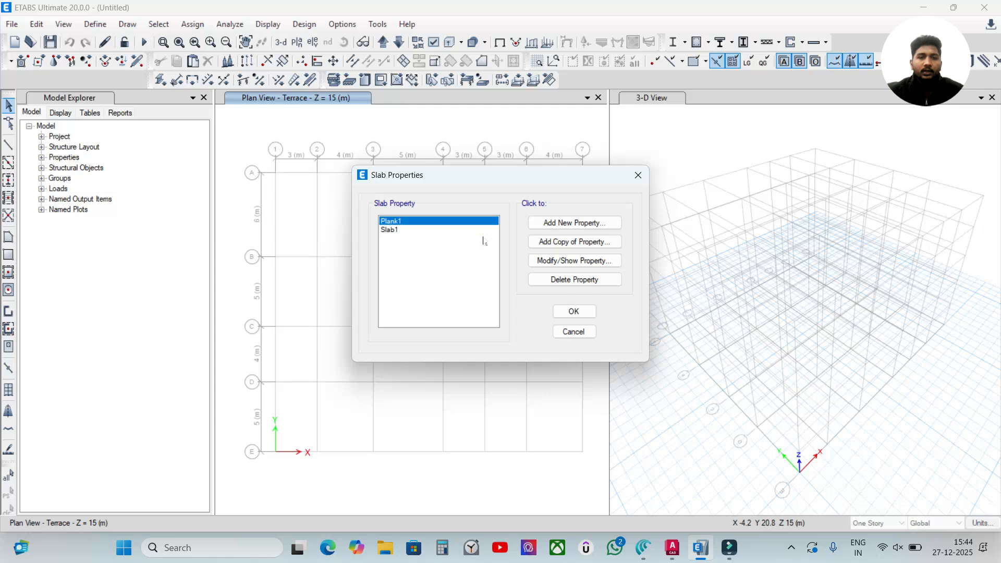
left_click(547, 281)
left_click(532, 318)
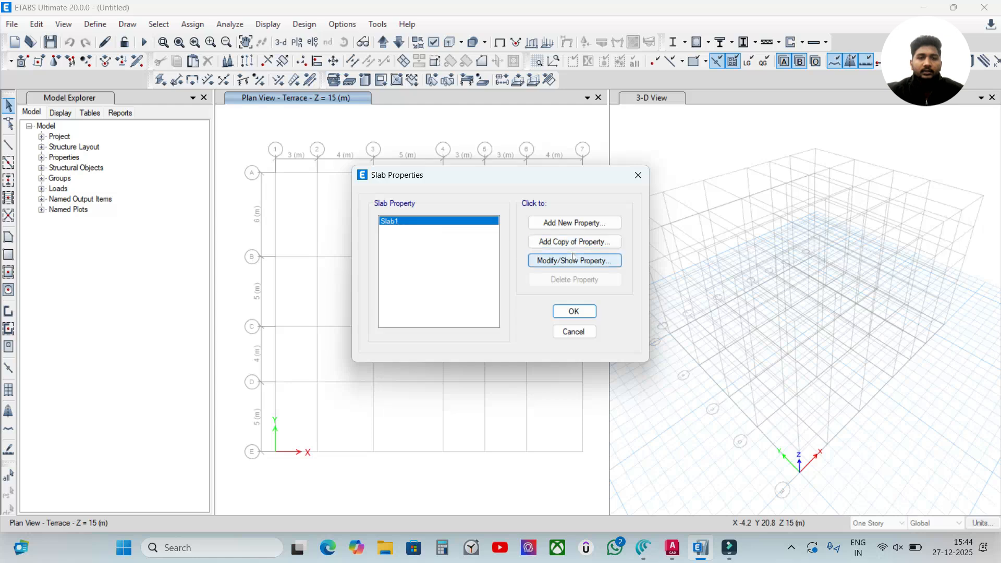
Rename the Slab1 property as Slab125mm two way slab and set its material to M30.
left_click(557, 261)
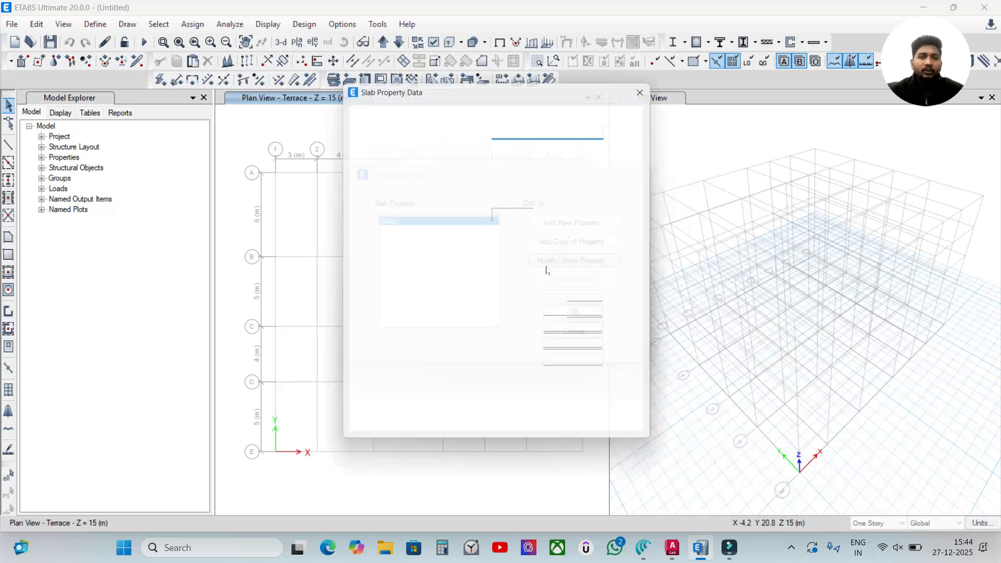
left_click(530, 129)
type("25")
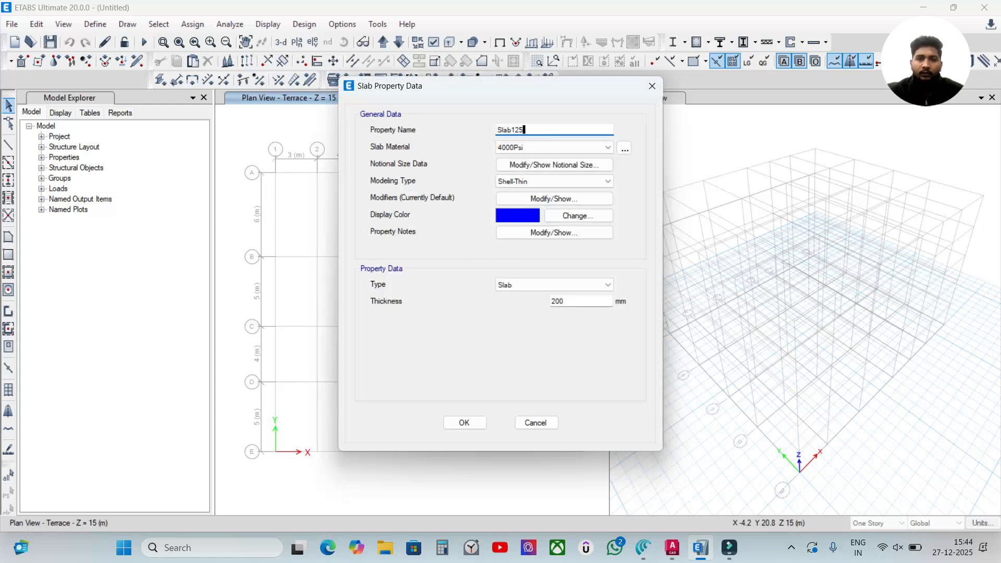
type("mm two way slab")
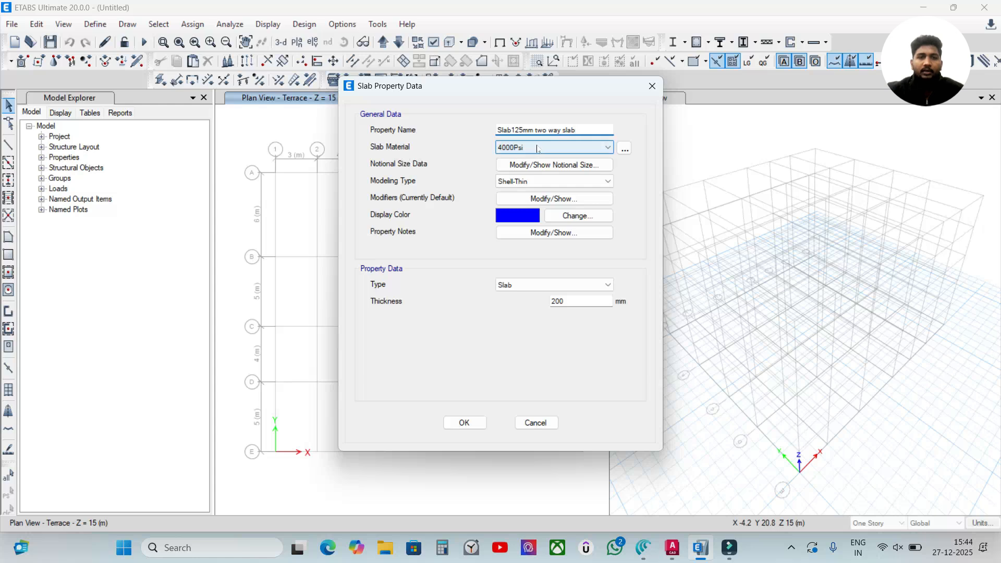
left_click(534, 149)
left_click(552, 191)
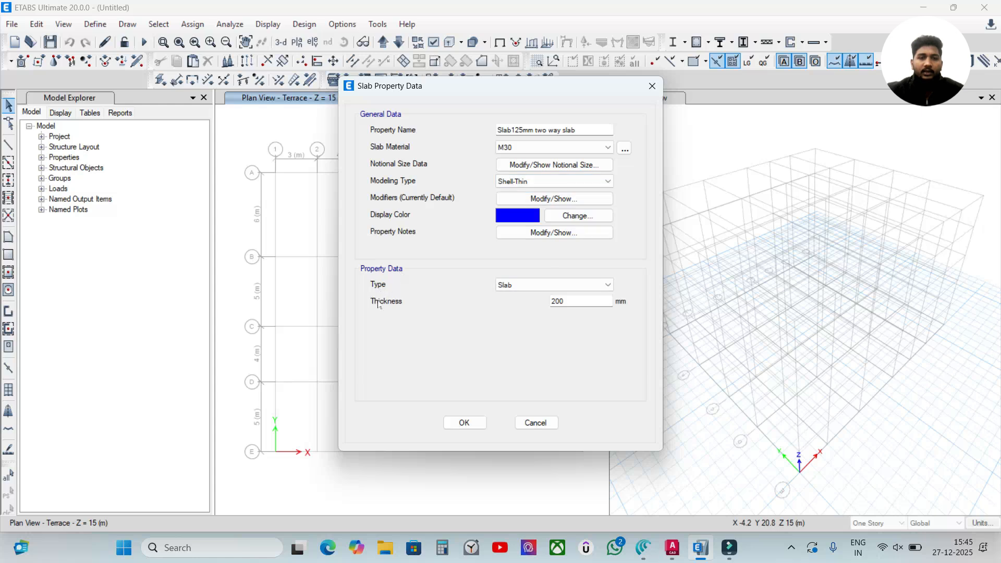
Set the two-way slab's thickness to 125 mm and accept the slab property.
double_click(588, 300)
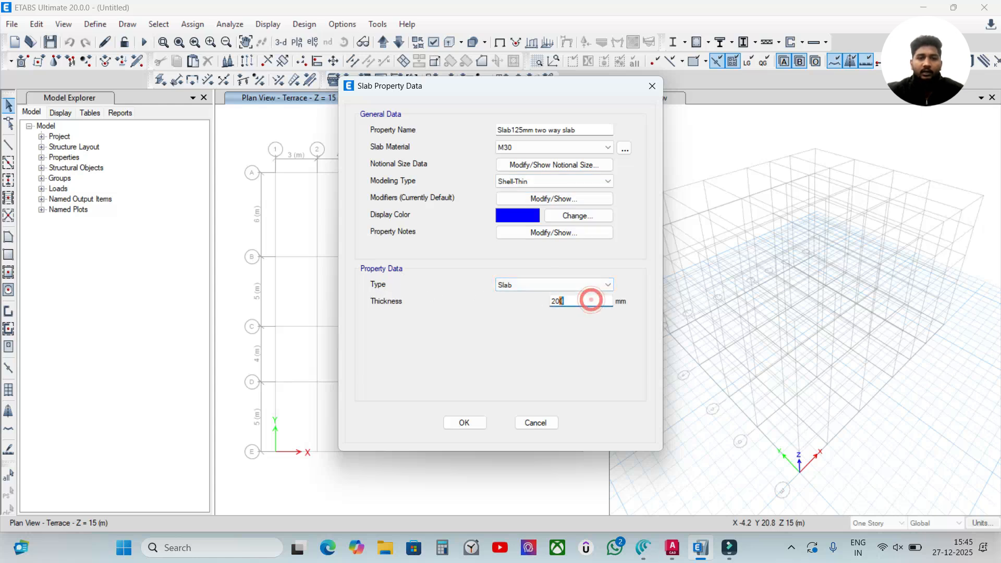
type("125")
left_click(465, 421)
left_click(446, 262)
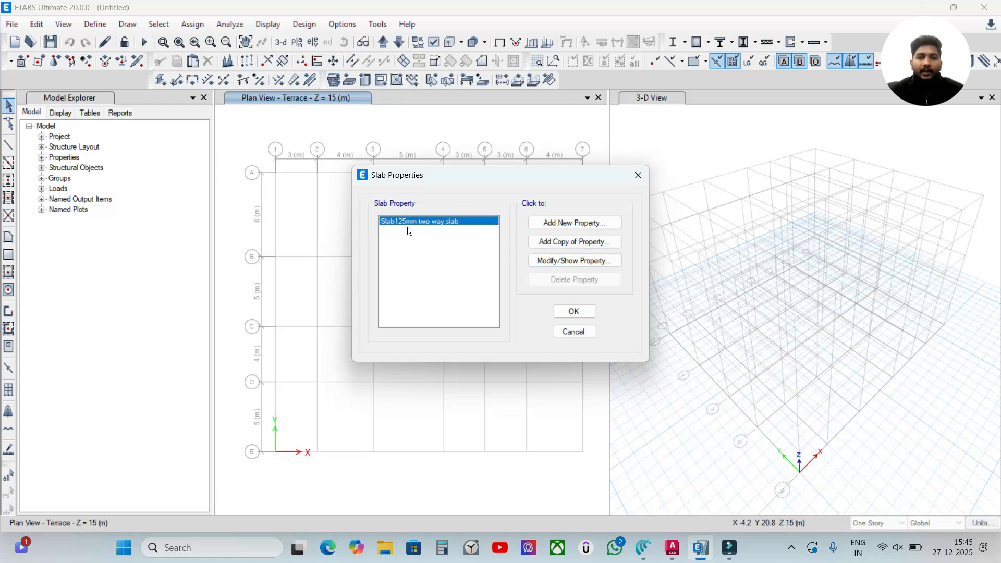
Add a copy of the two-way slab property and name it Slab125mm one way.
left_click(587, 242)
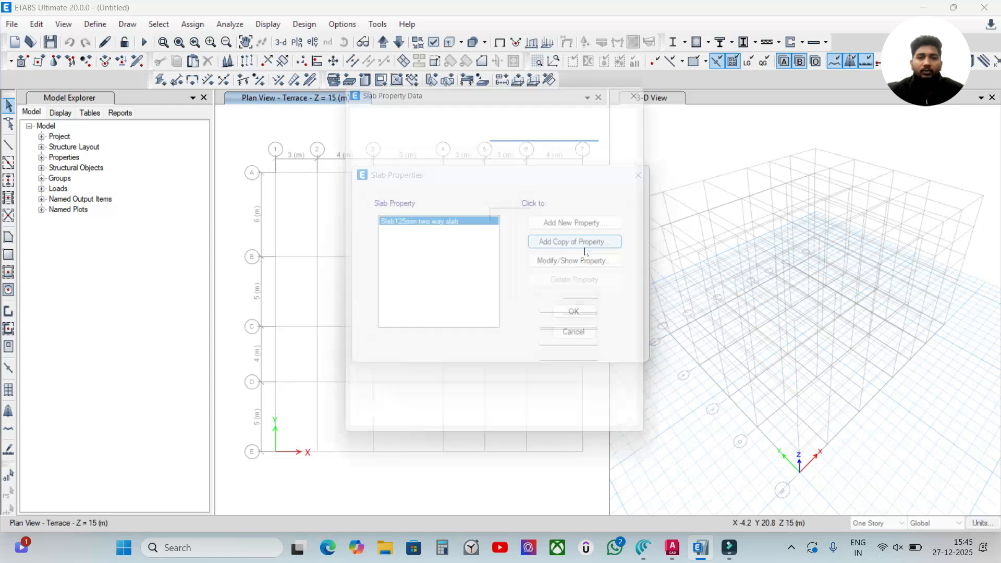
double_click(535, 131)
left_click(536, 132)
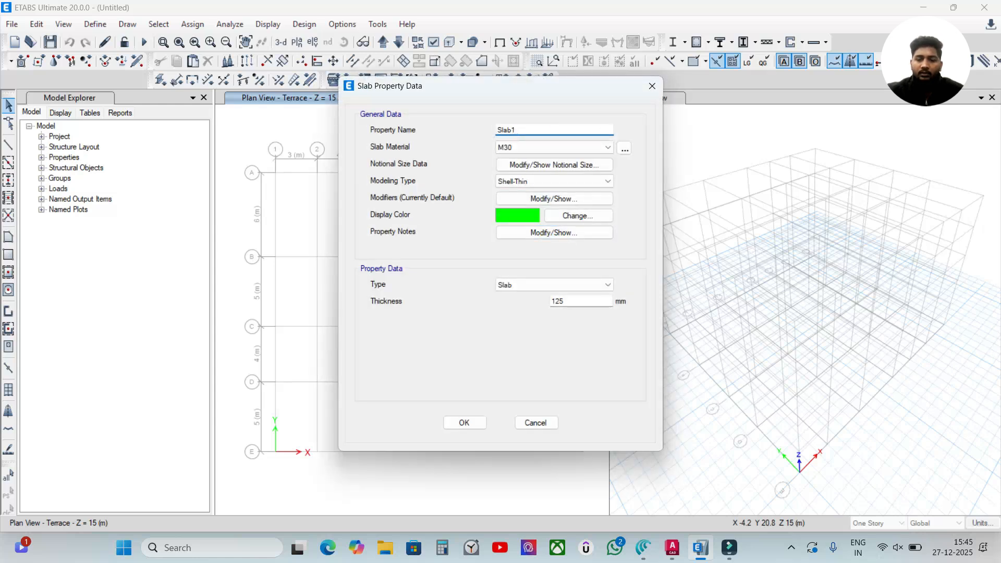
type("25mm one way")
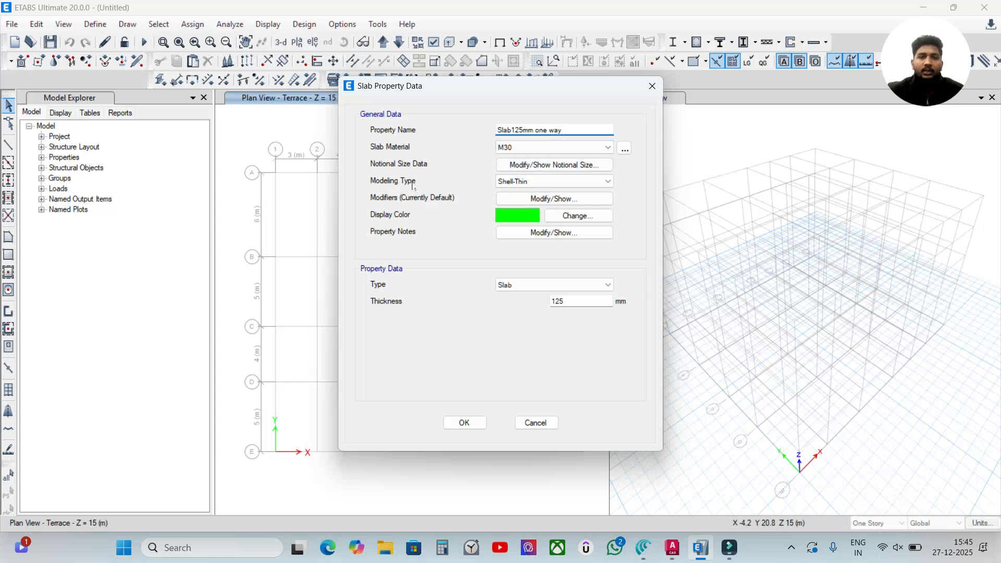
Set the one-way slab's modeling type to Membrane with special one-way load distribution, and accept the property.
left_click(526, 184)
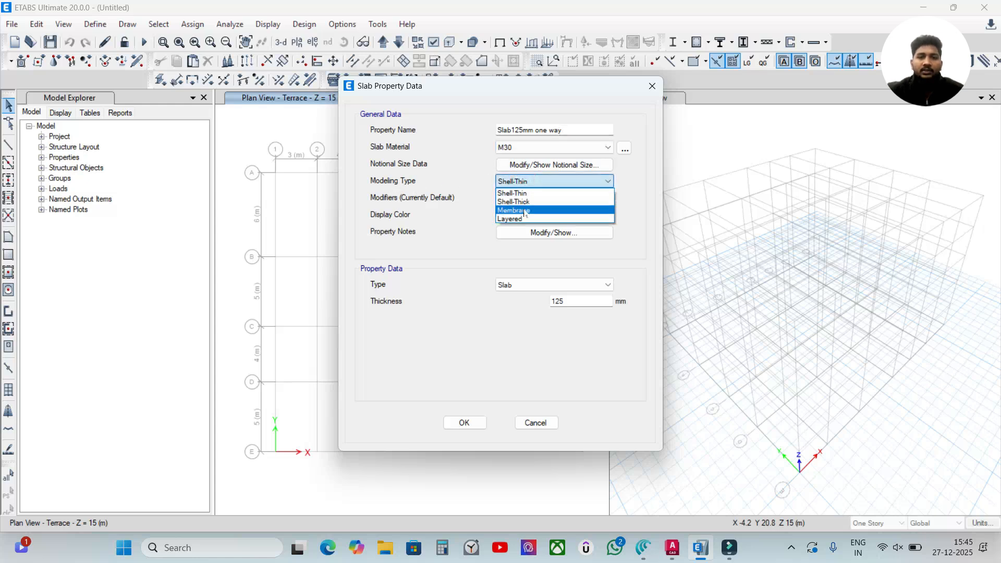
left_click(525, 210)
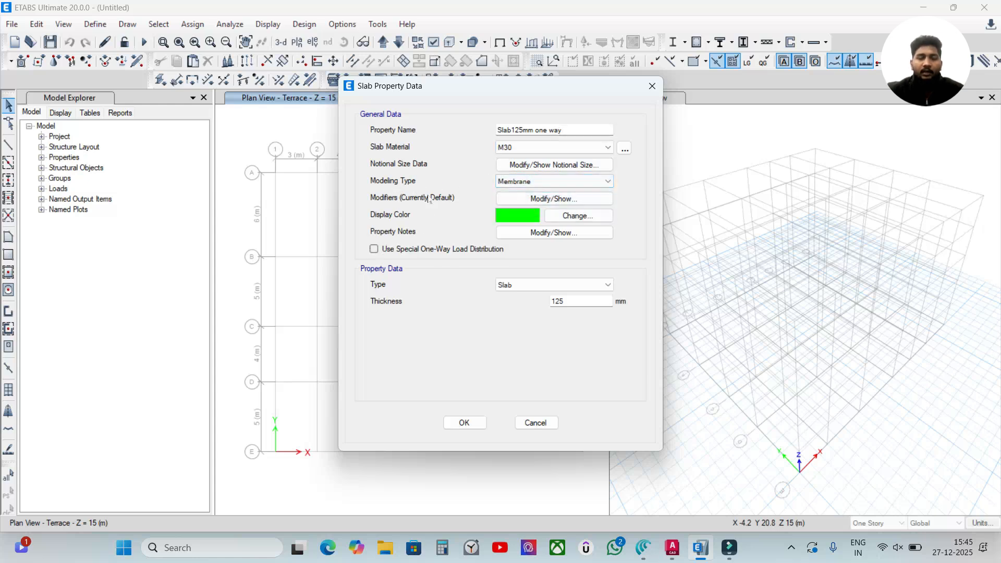
left_click(375, 249)
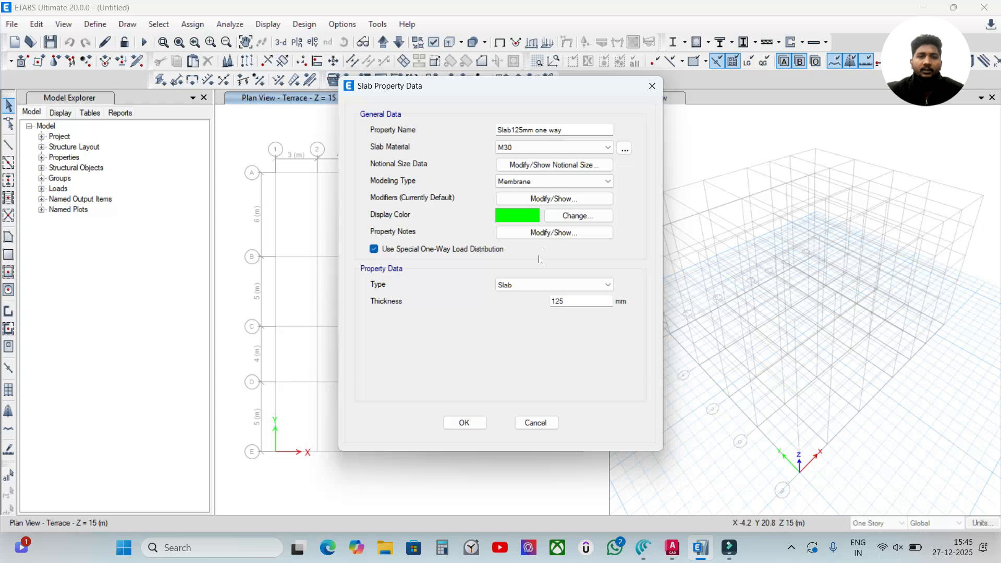
left_click(520, 290)
left_click(521, 296)
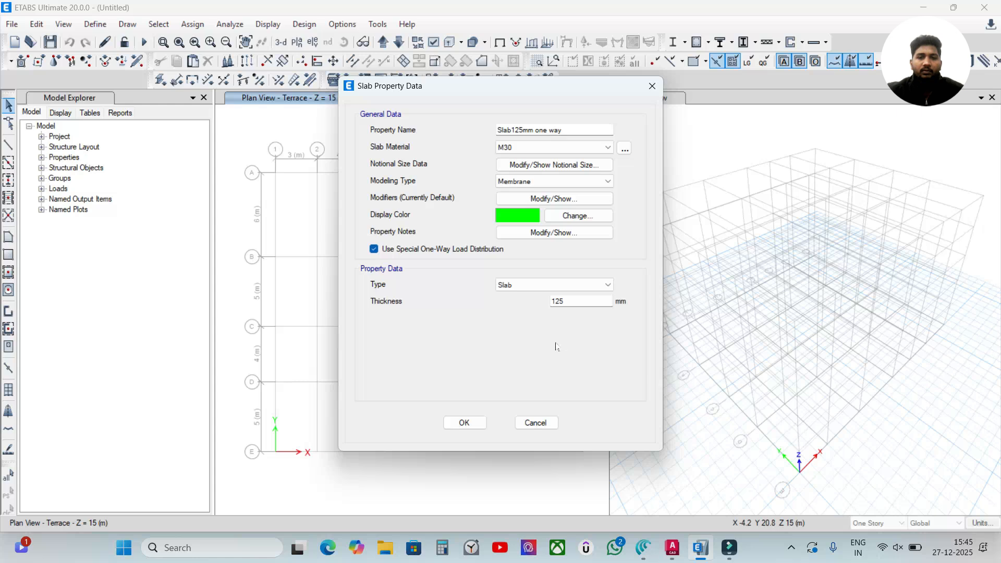
left_click(464, 422)
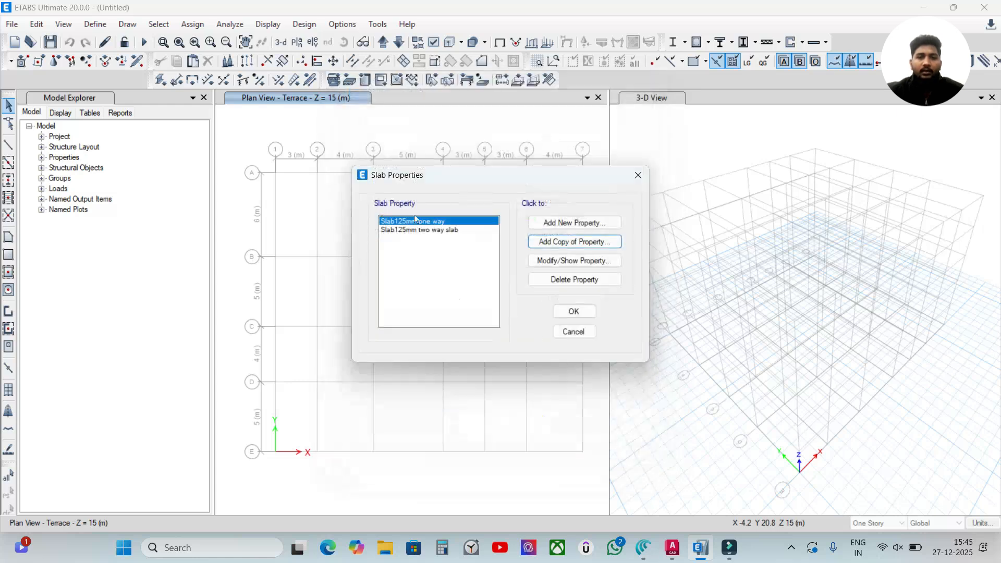
Check the one-way and two-way entries in the slab property list and accept the slab definitions.
left_click(412, 221)
left_click(418, 230)
left_click(417, 221)
left_click(444, 231)
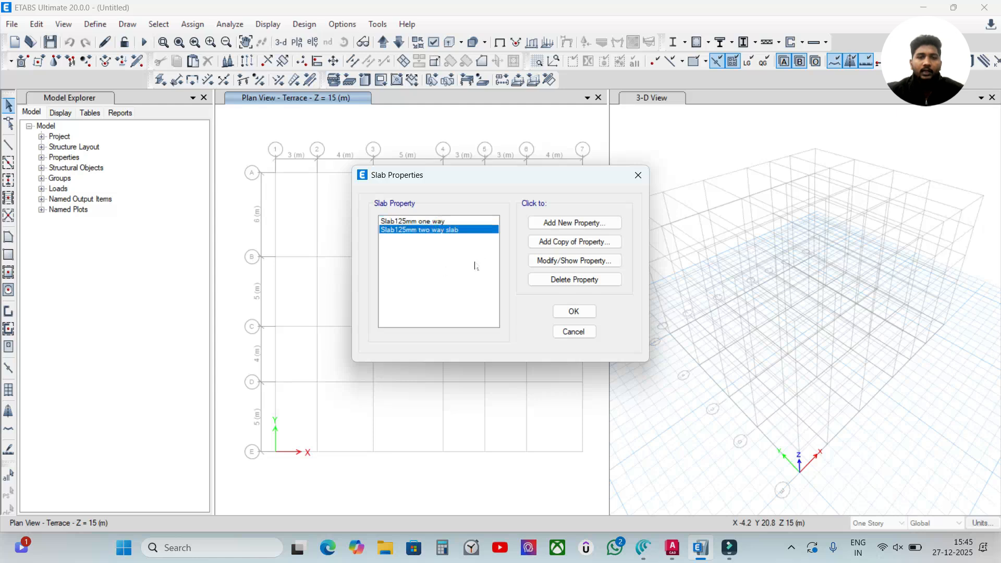
left_click(574, 311)
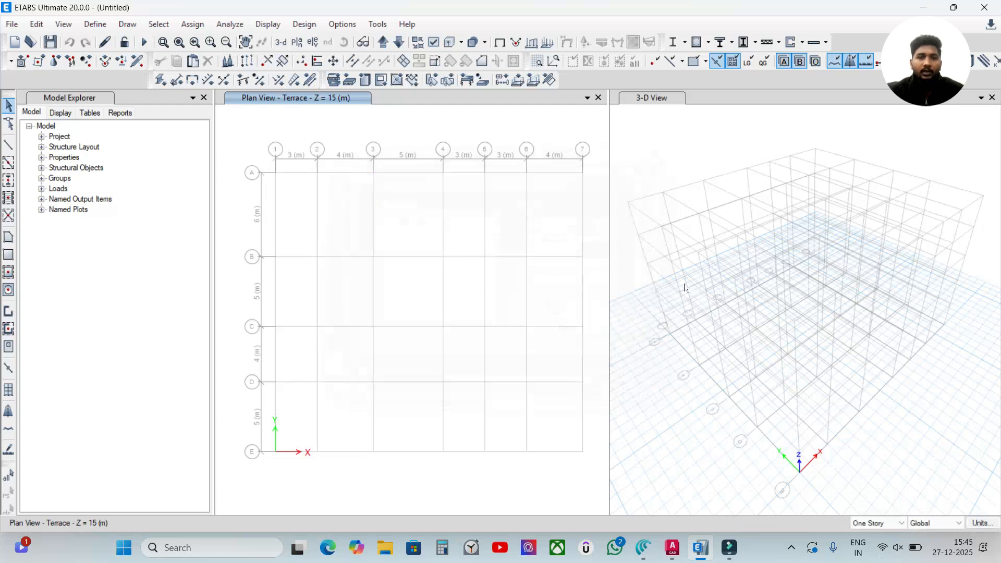
left_click(95, 24)
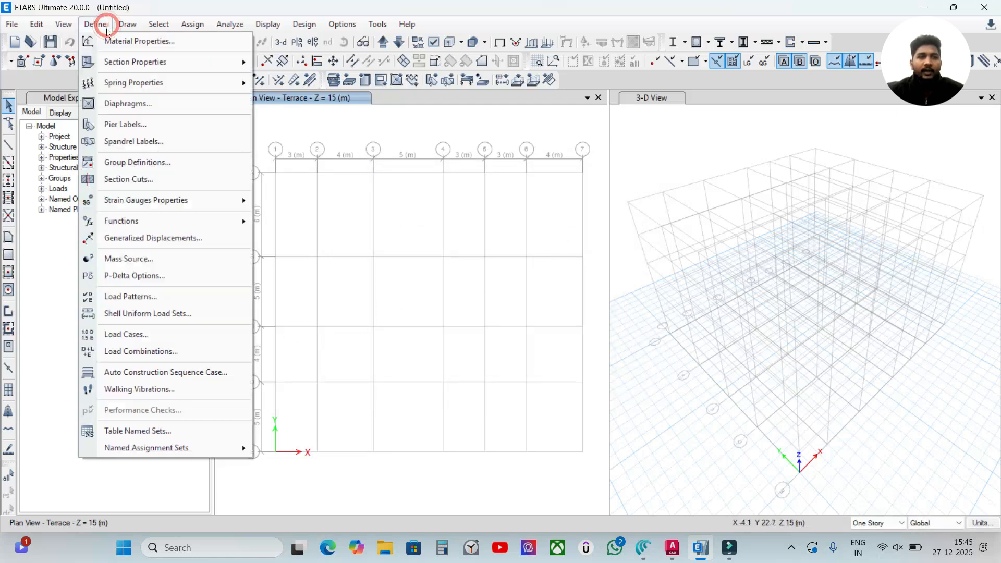
left_click(386, 179)
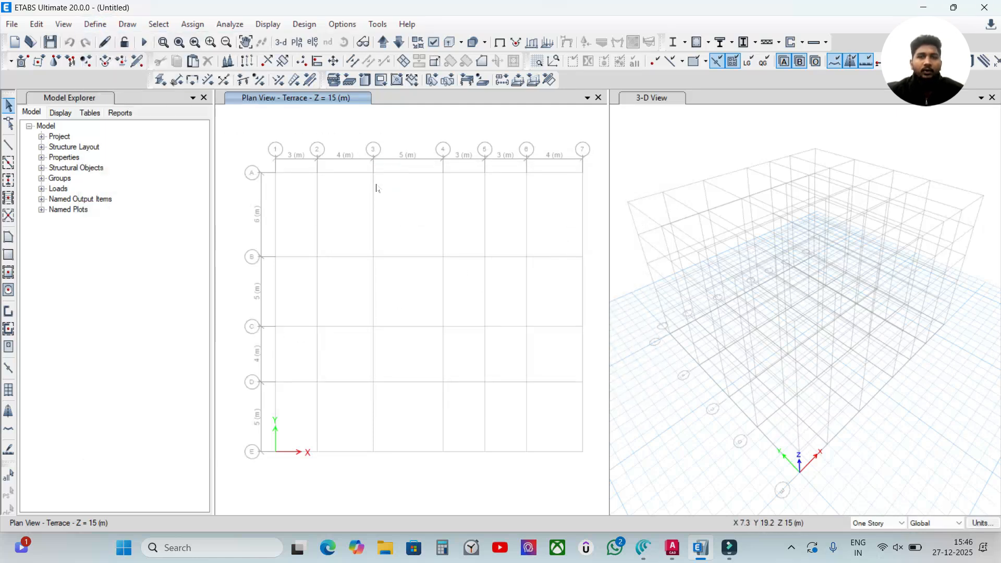